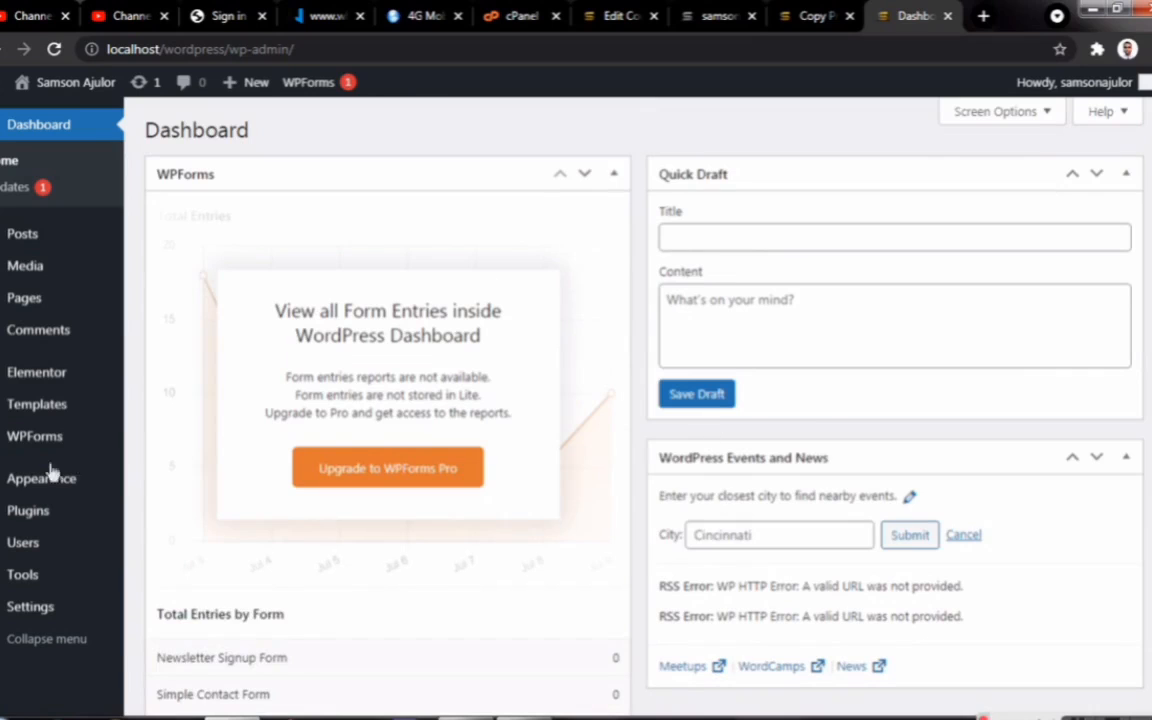
Step: Open the list of installed plugins and look through it
{"action": "left_click", "coordinate": [156, 521]}
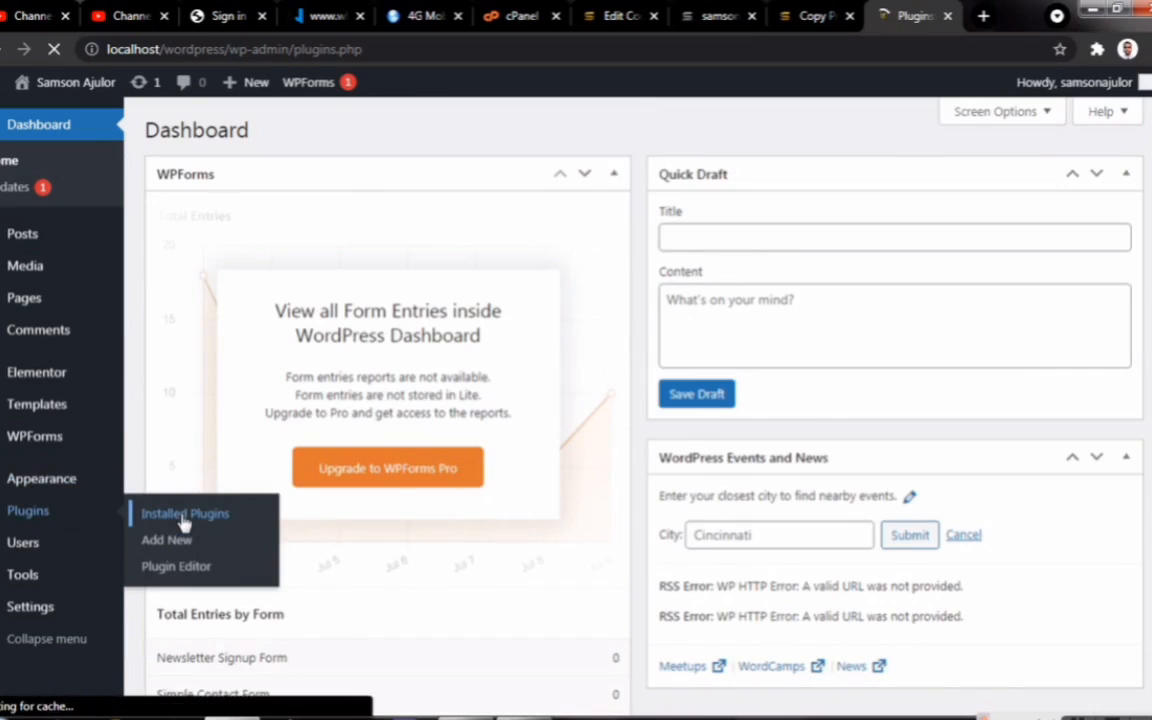
{"action": "scroll", "coordinate": [601, 430], "scroll_direction": "down", "scroll_amount": 1}
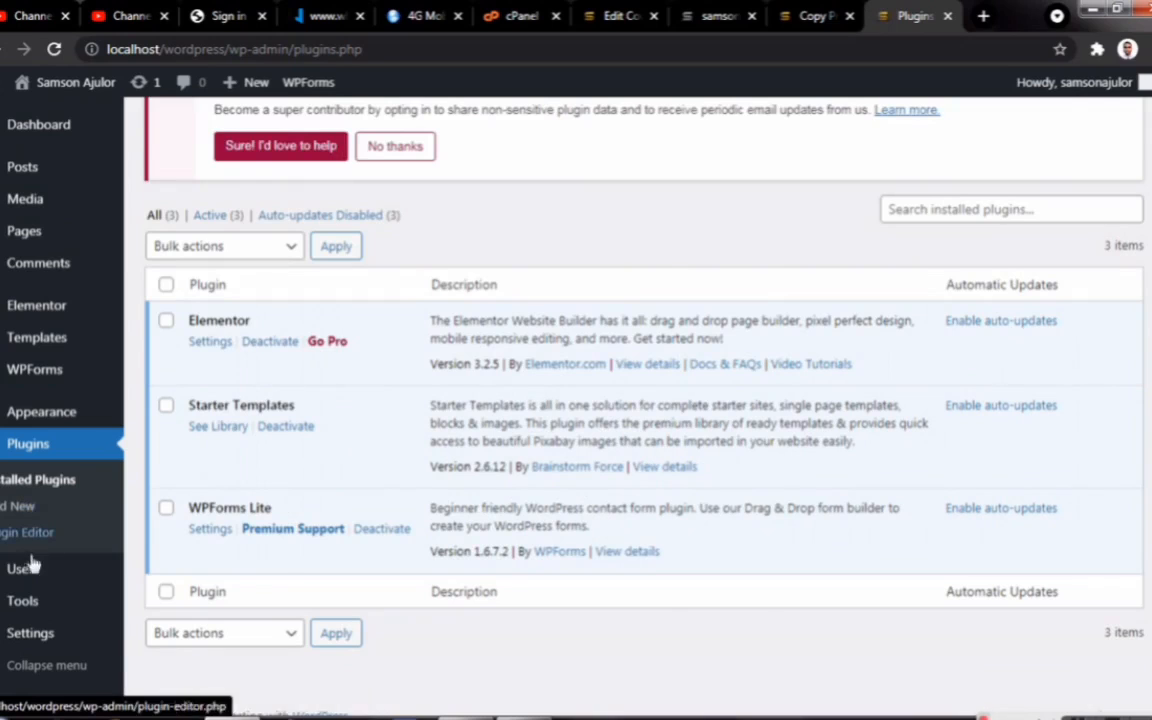
{"action": "scroll", "coordinate": [36, 505], "scroll_direction": "up", "scroll_amount": 1}
Step: Dismiss the Elementor notice in the posts list and start a new post
{"action": "left_click", "coordinate": [137, 175]}
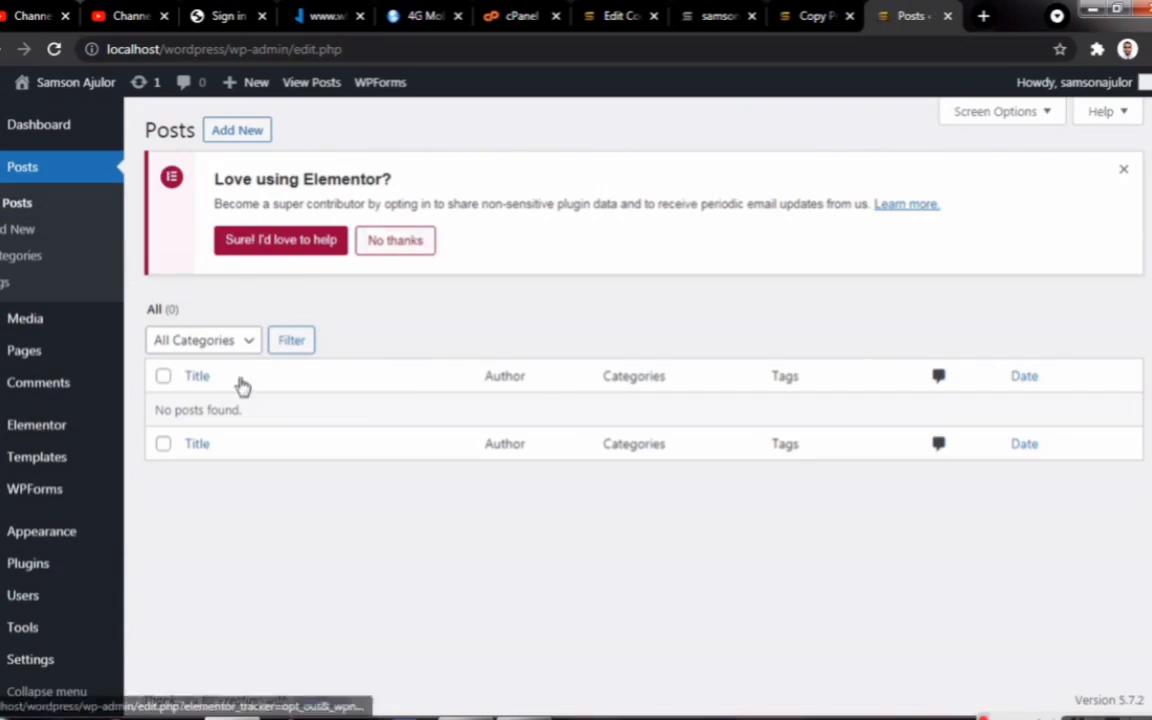
{"action": "left_click", "coordinate": [1125, 174]}
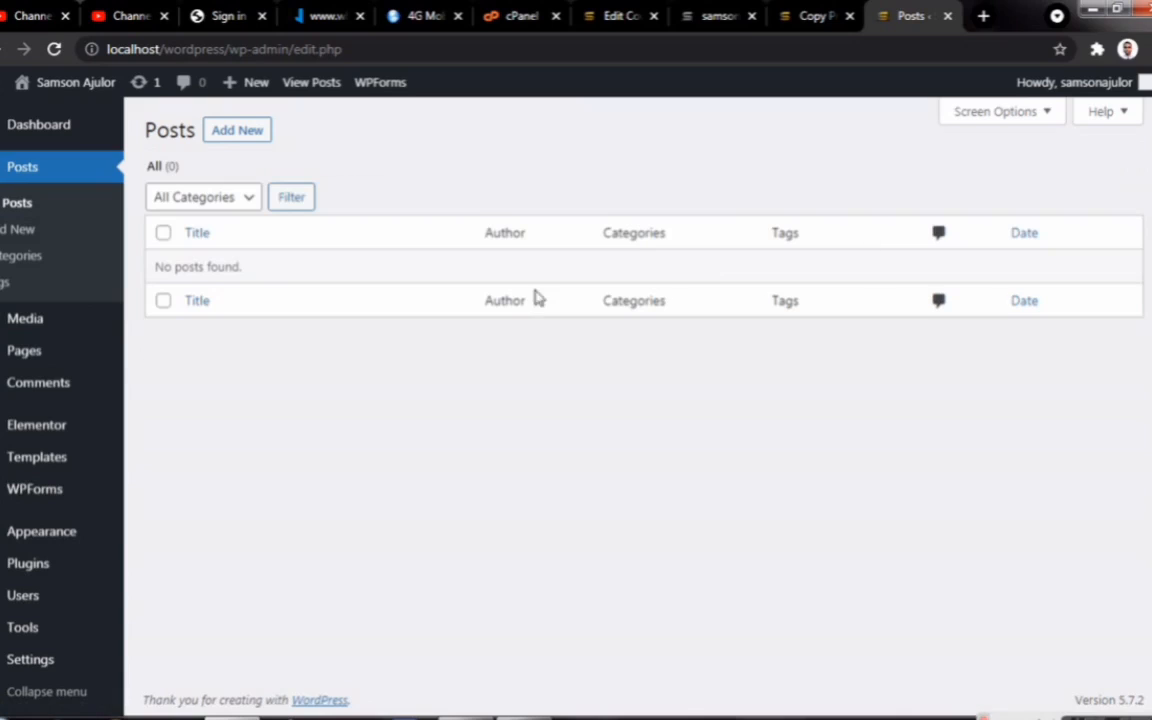
{"action": "left_click", "coordinate": [247, 138]}
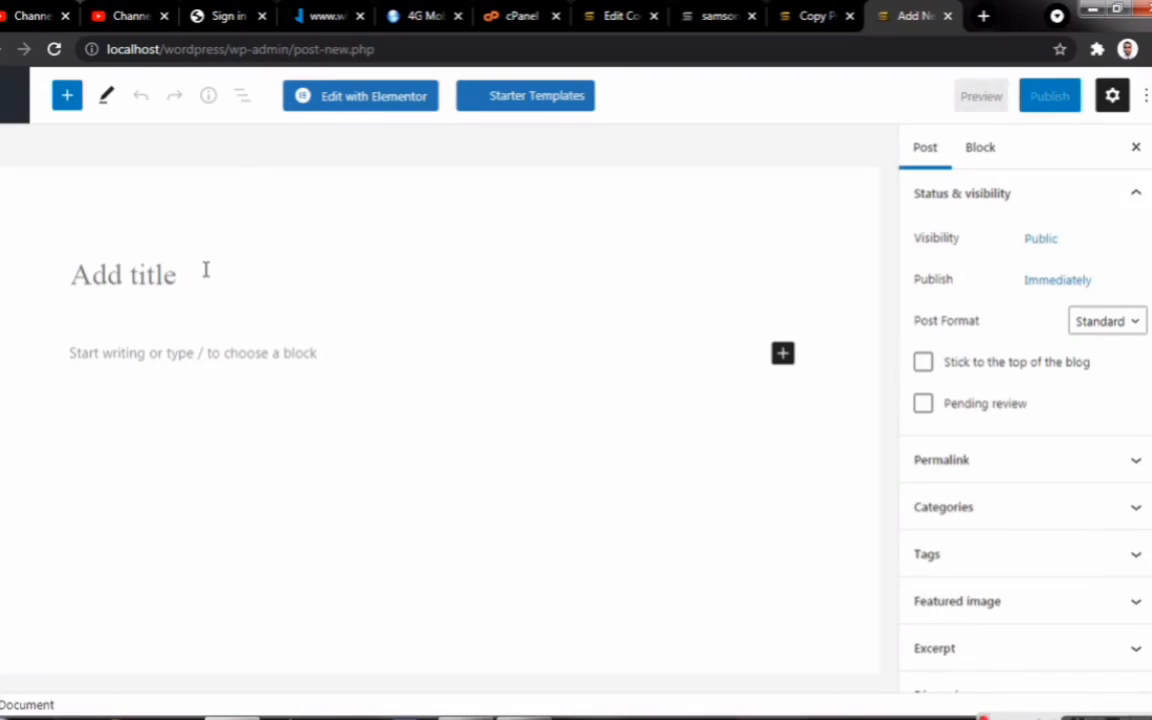
Step: Title the post "HOW TO MAKE $1000 IN 2HRS"
{"action": "type", "text": "HOW TO MAKE O"}
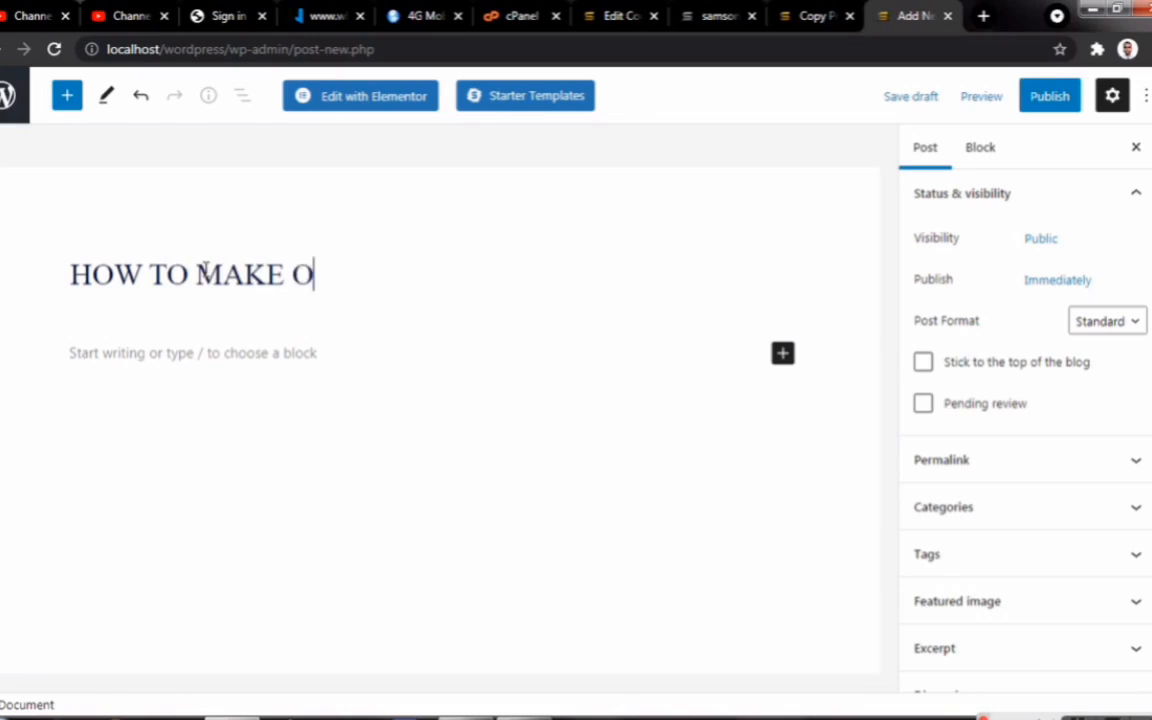
{"action": "key", "text": "BackSpace"}
{"action": "type", "text": "MONEY IN 2H"}
{"action": "type", "text": "R"}
{"action": "key", "text": "BackSpace"}
{"action": "key", "text": "BackSpace"}
{"action": "key", "text": "BackSpace"}
{"action": "key", "text": "BackSpace"}
{"action": "key", "text": "BackSpace"}
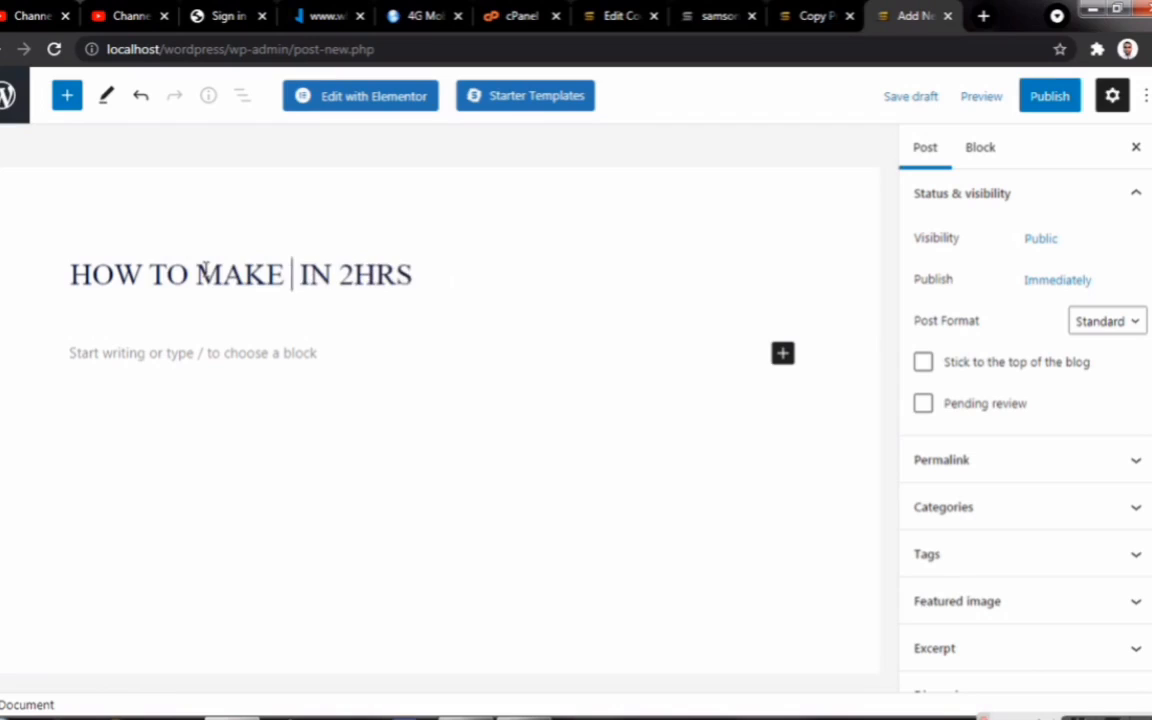
{"action": "type", "text": "1000"}
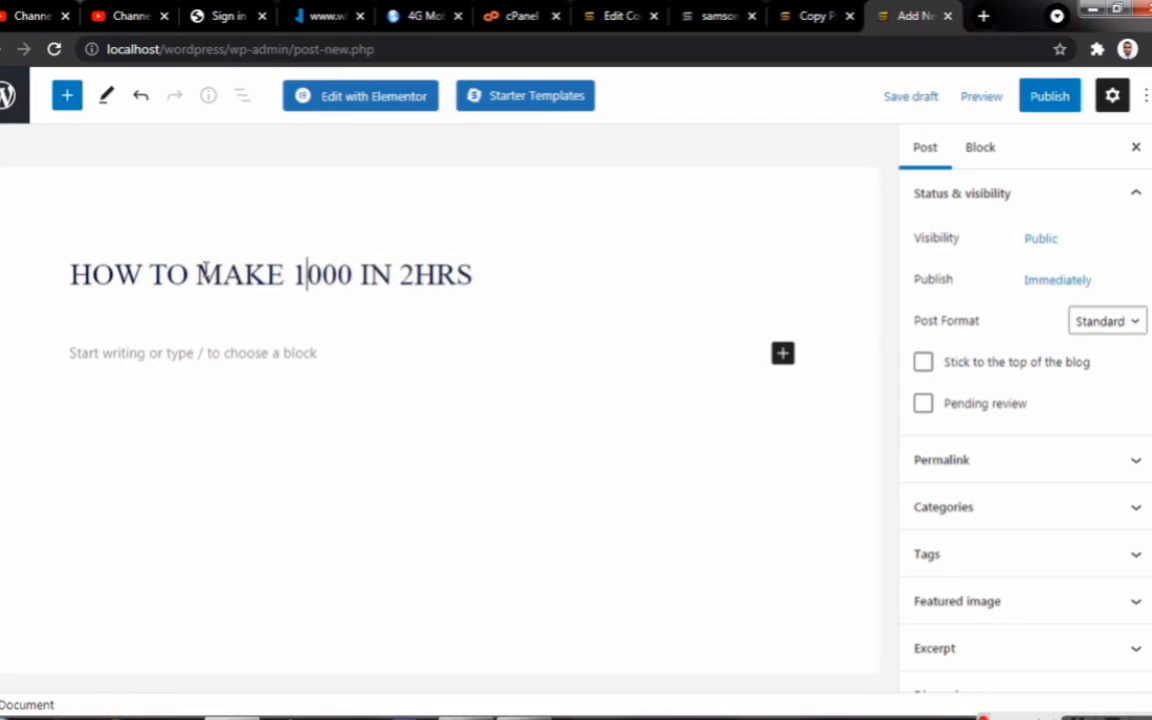
{"action": "type", "text": "$"}
Step: Write "Just know that unless your daddy is a billionaire this is a yahoo boy behind this post. Lols" with "Five Steps" on a line above
{"action": "left_click", "coordinate": [240, 352]}
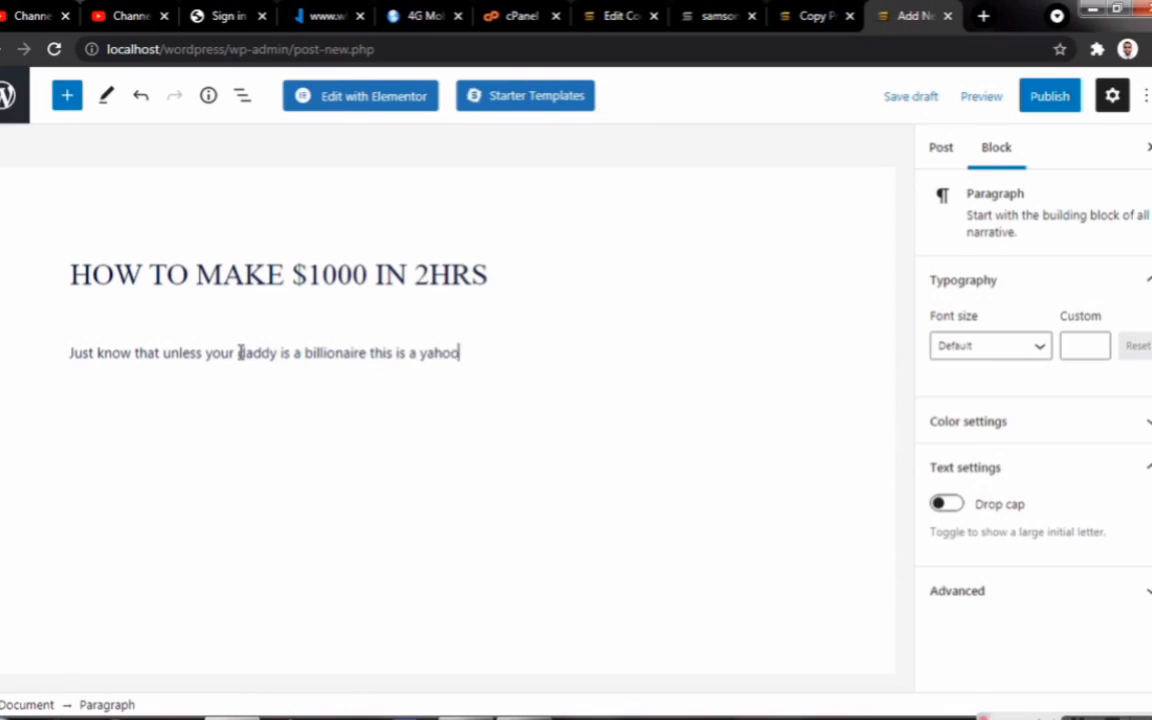
{"action": "type", "text": "behind this post. Lols"}
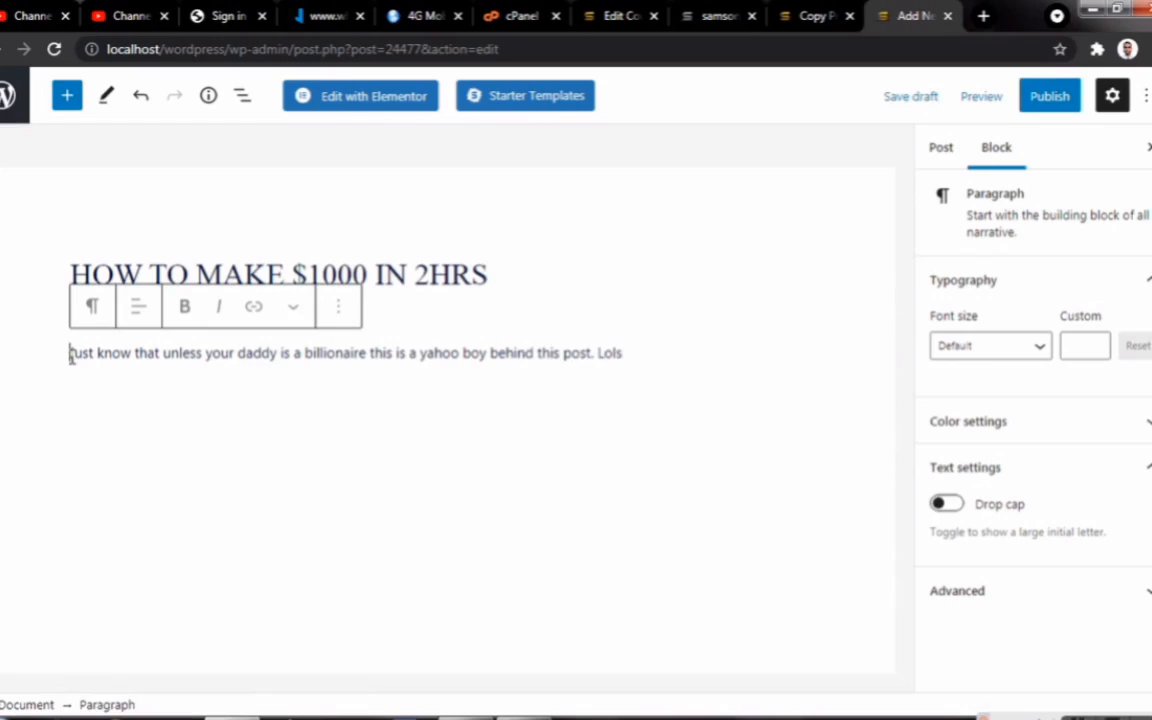
{"action": "key", "text": "Return"}
{"action": "left_click", "coordinate": [72, 355]}
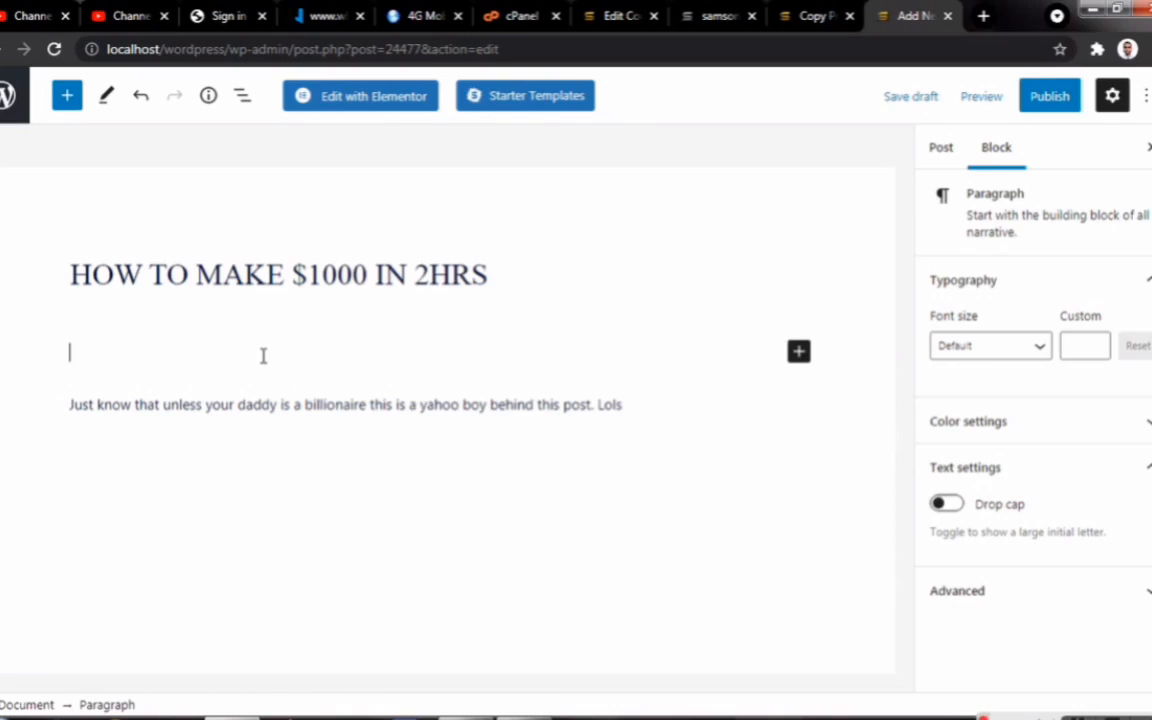
{"action": "type", "text": "Five Steps"}
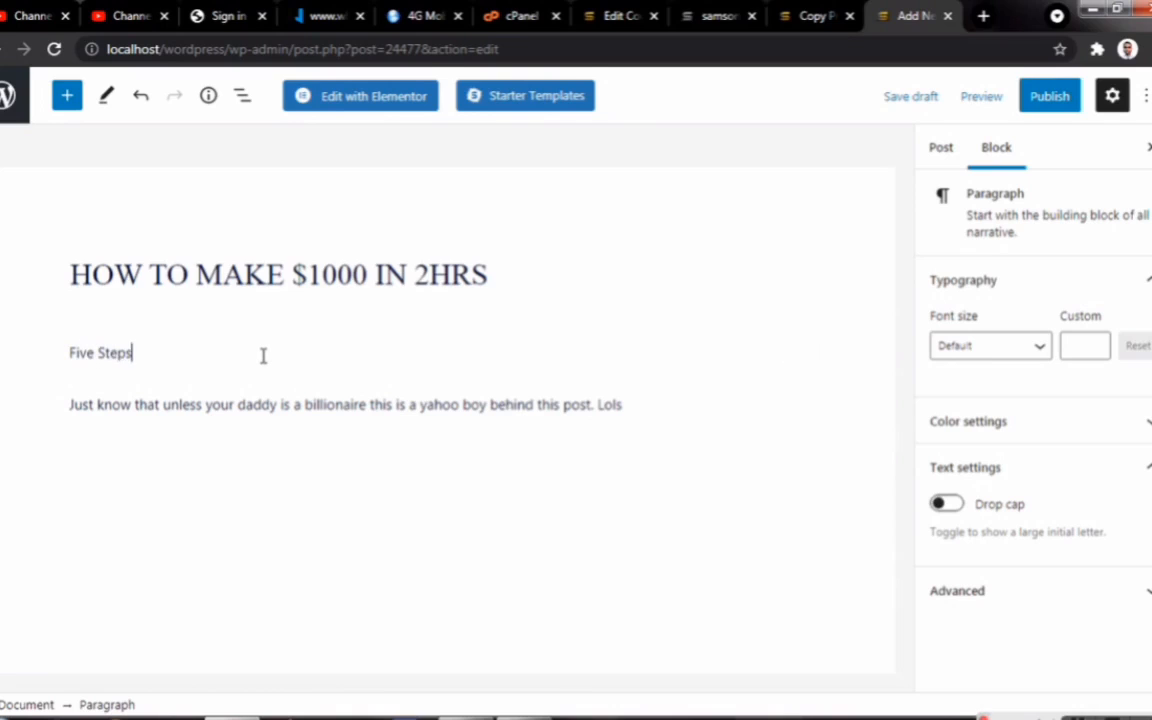
Step: Transform the "Five Steps" line into a level H2 heading
{"action": "left_click", "coordinate": [92, 310]}
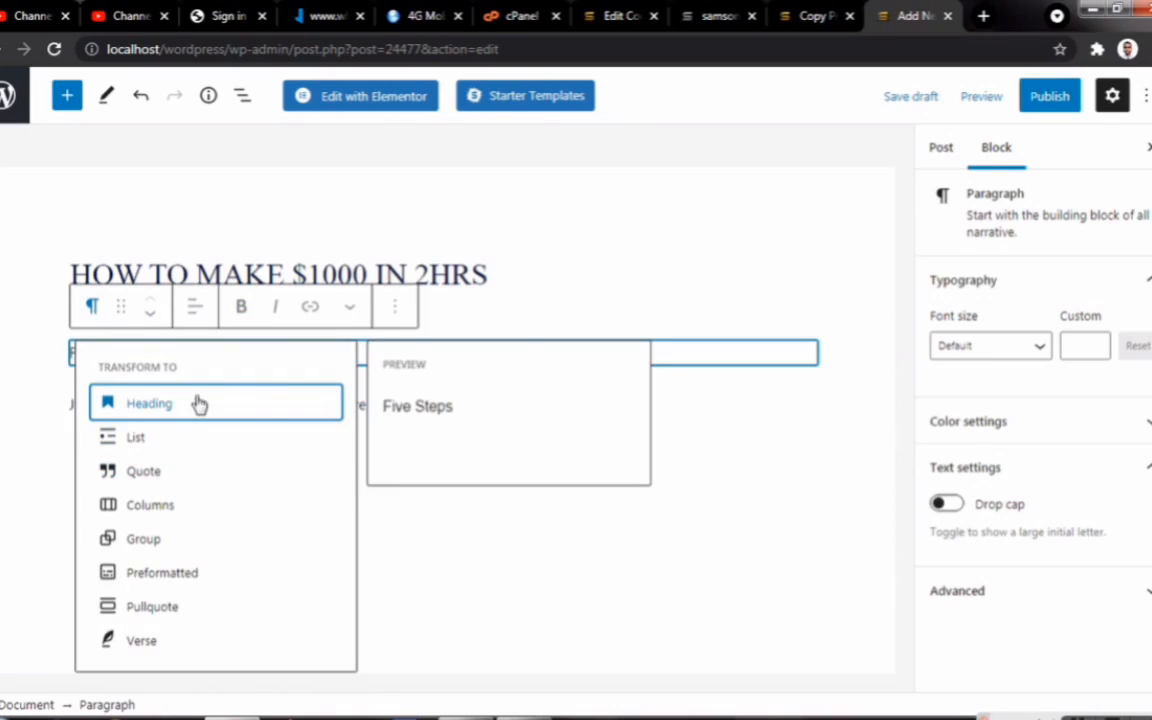
{"action": "left_click", "coordinate": [172, 404]}
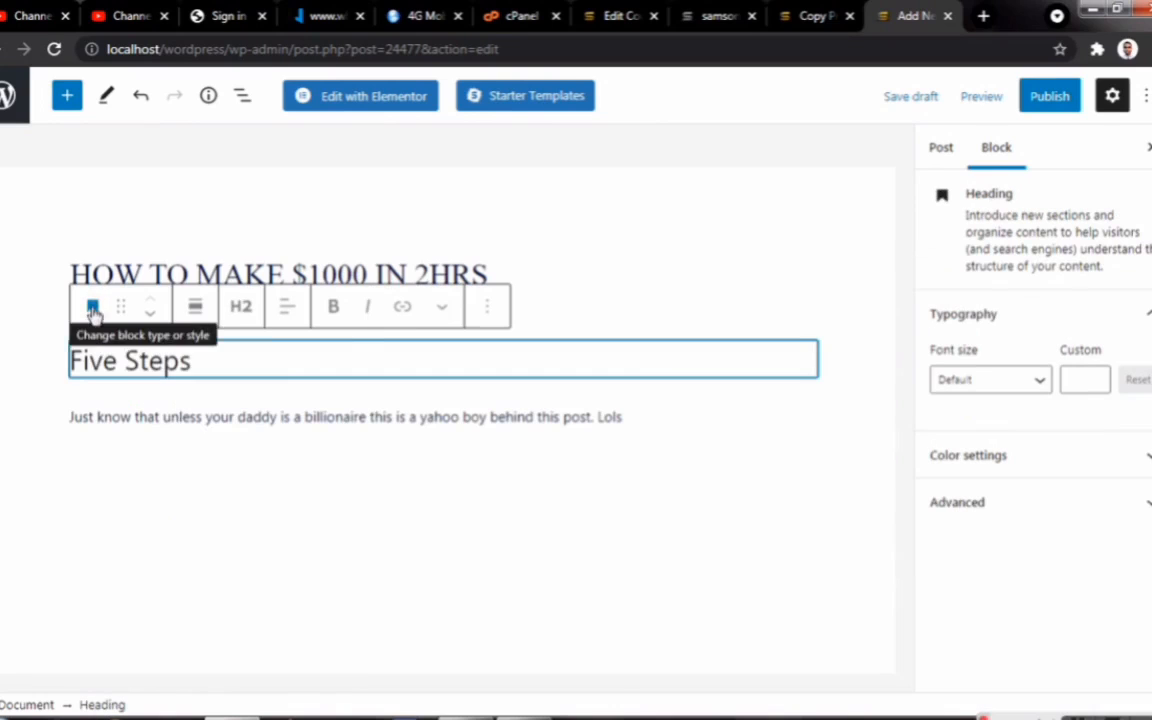
{"action": "left_click", "coordinate": [93, 309]}
{"action": "left_click", "coordinate": [245, 311]}
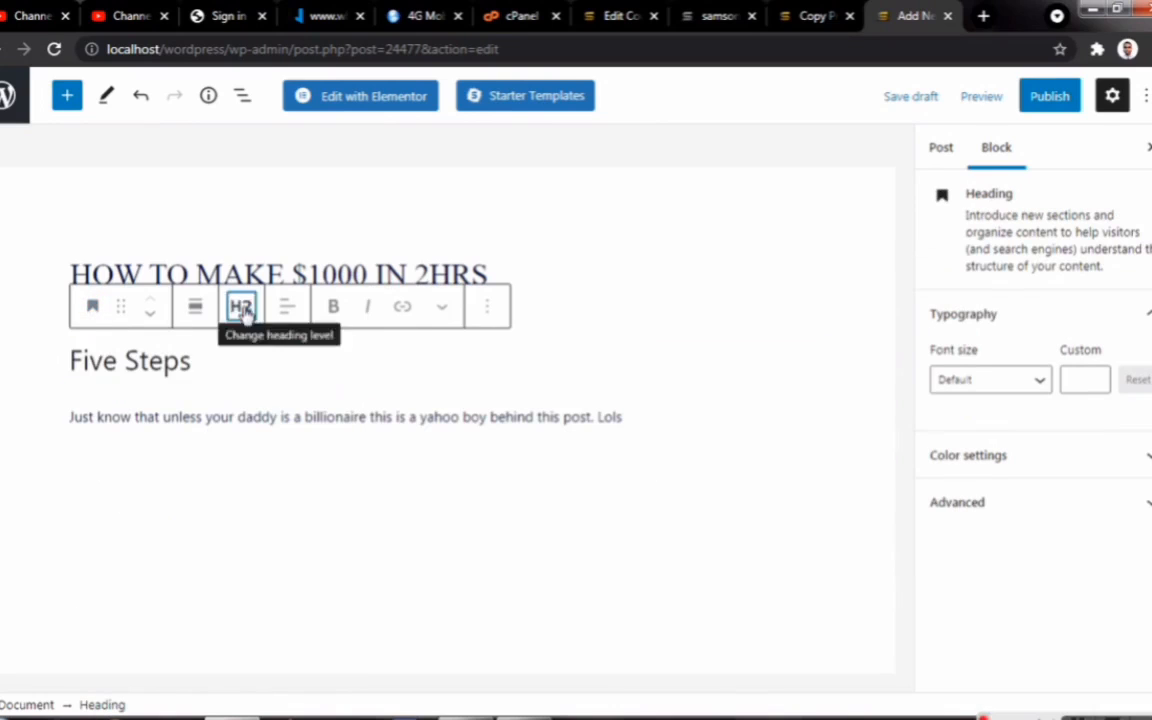
{"action": "left_click", "coordinate": [190, 364]}
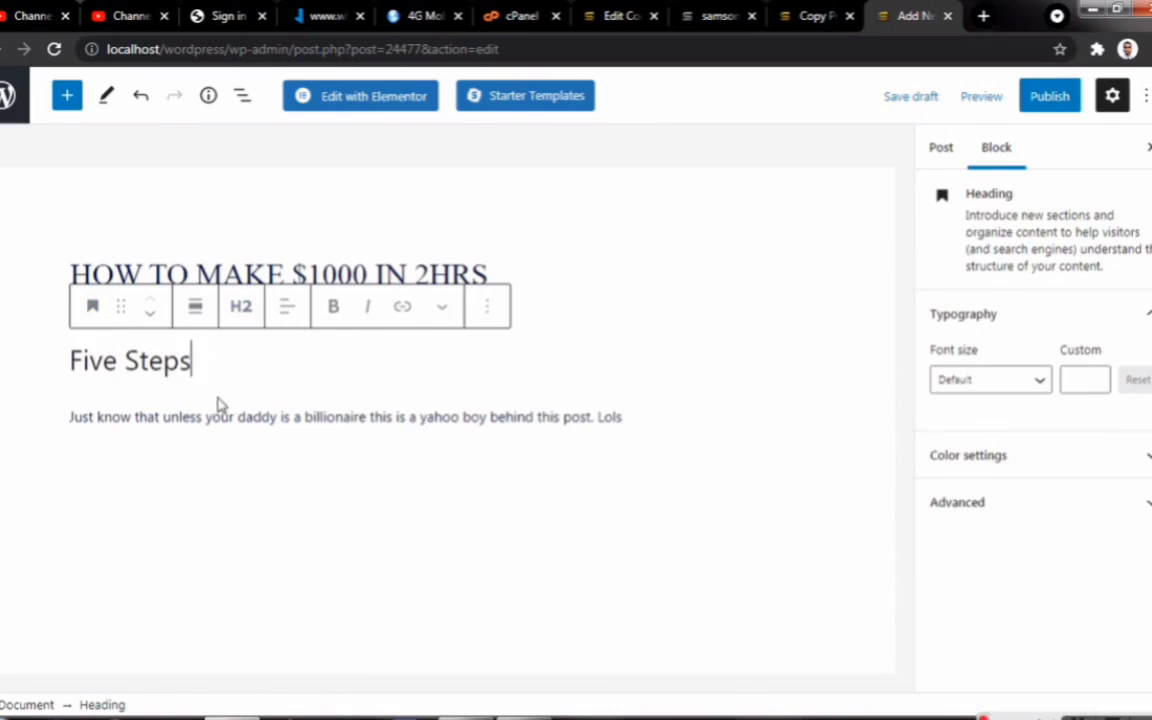
Step: Add a "Step 1" line below the introductory paragraph and copy its text
{"action": "left_click", "coordinate": [630, 424]}
{"action": "key", "text": "Return"}
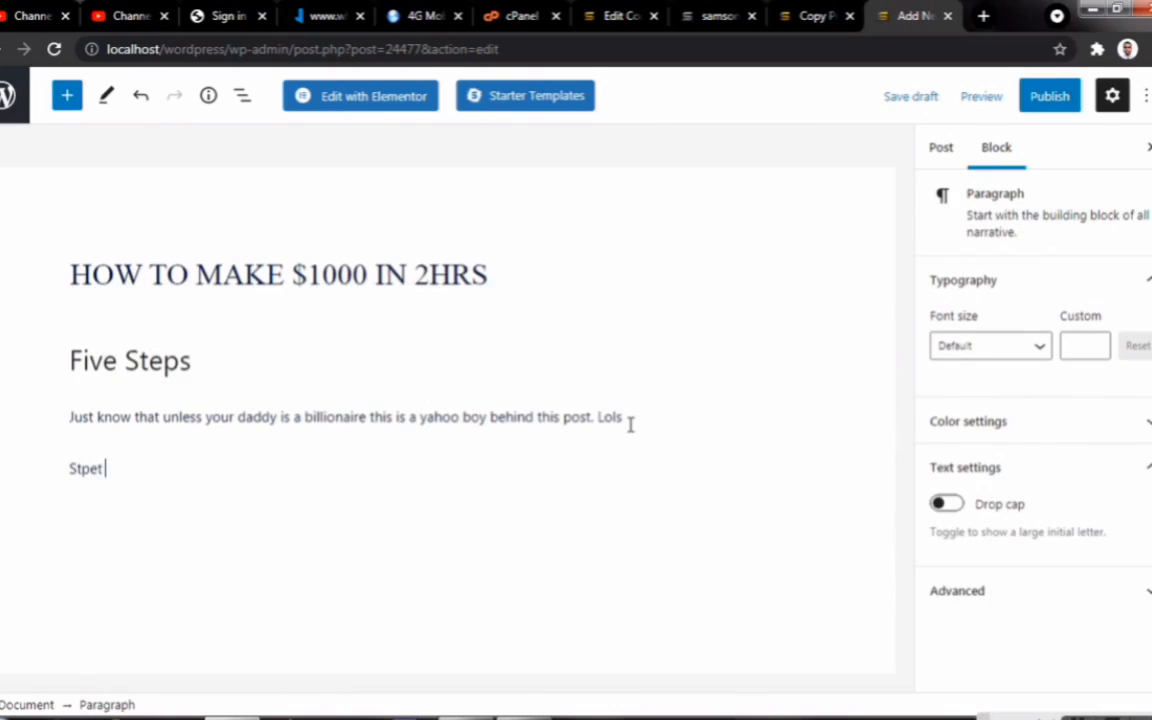
{"action": "type", "text": "Step 1"}
{"action": "key", "text": "shift+Home"}
{"action": "key", "text": "ctrl+c"}
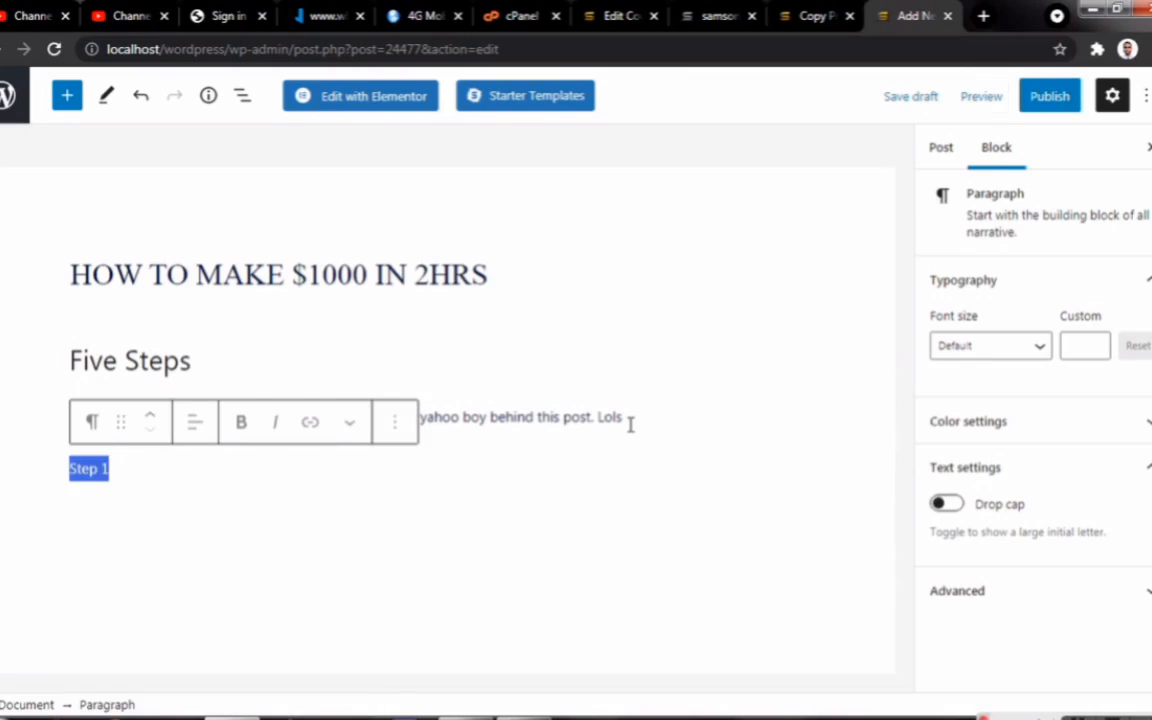
Step: Paste the copied line four times as separate paragraphs below the original and change the last one to "Step 5"
{"action": "key", "text": "End"}
{"action": "key", "text": "Return"}
{"action": "key", "text": "Return"}
{"action": "key", "text": "ctrl+v"}
{"action": "key", "text": "Return"}
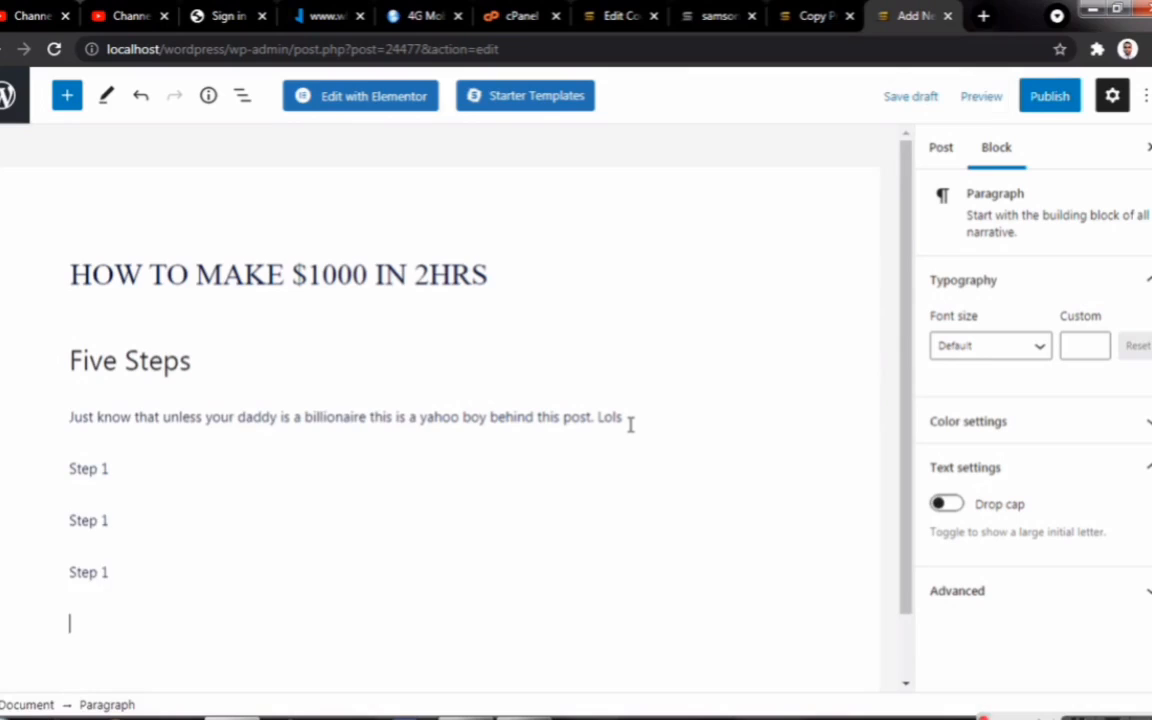
{"action": "key", "text": "ctrl+v"}
{"action": "key", "text": "Return"}
{"action": "key", "text": "ctrl+v"}
{"action": "key", "text": "BackSpace"}
{"action": "type", "text": "5"}
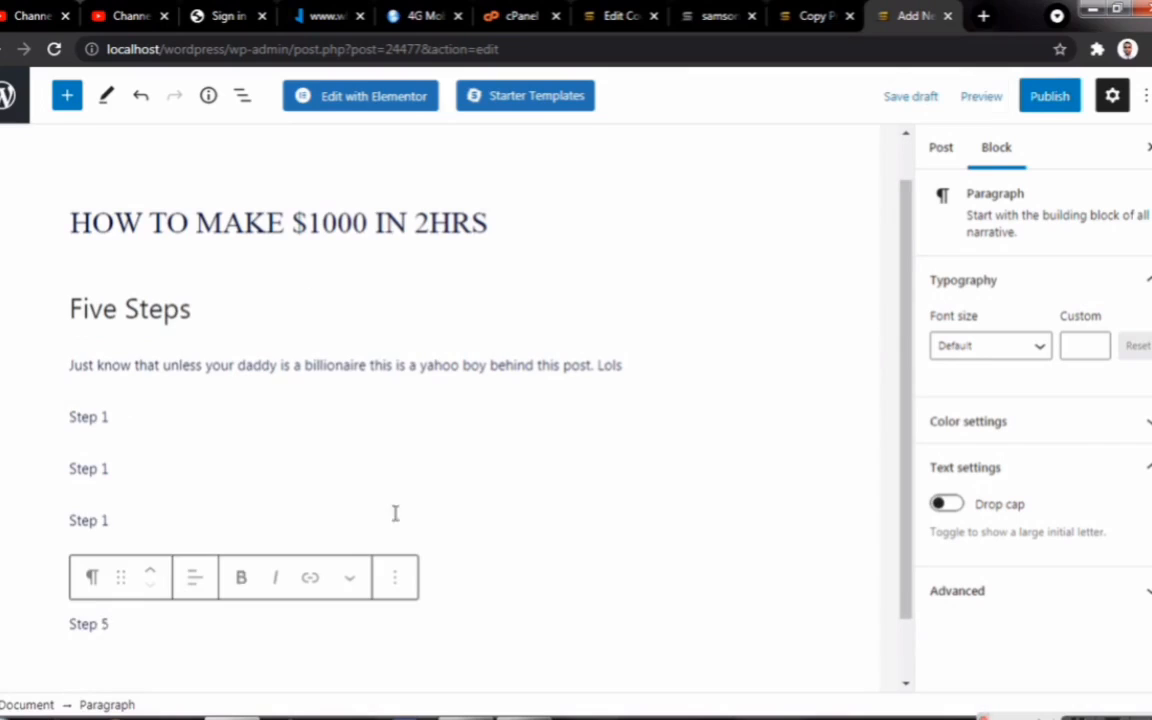
Step: Renumber the second, third and fourth step lines as "Step 2", "Step 3" and "Step 4"
{"action": "left_click", "coordinate": [141, 468]}
{"action": "key", "text": "BackSpace"}
{"action": "type", "text": "2"}
{"action": "left_click", "coordinate": [134, 512]}
{"action": "key", "text": "BackSpace"}
{"action": "type", "text": "3"}
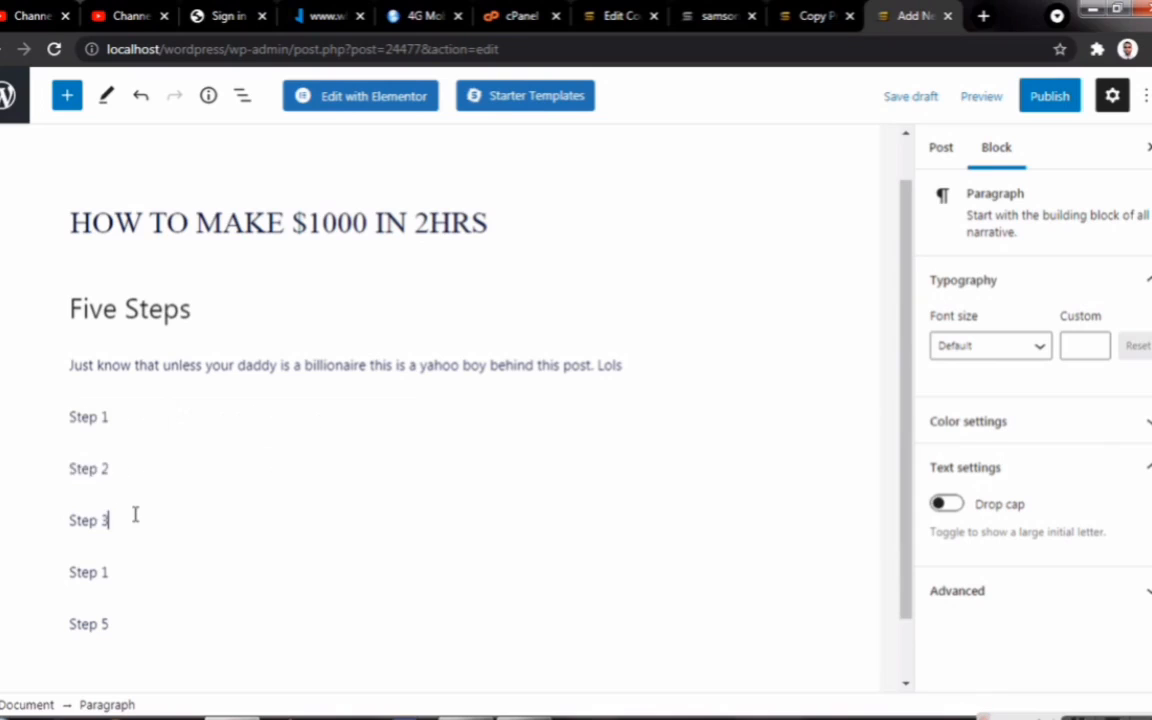
{"action": "left_click", "coordinate": [129, 586]}
{"action": "key", "text": "BackSpace"}
{"action": "type", "text": "4"}
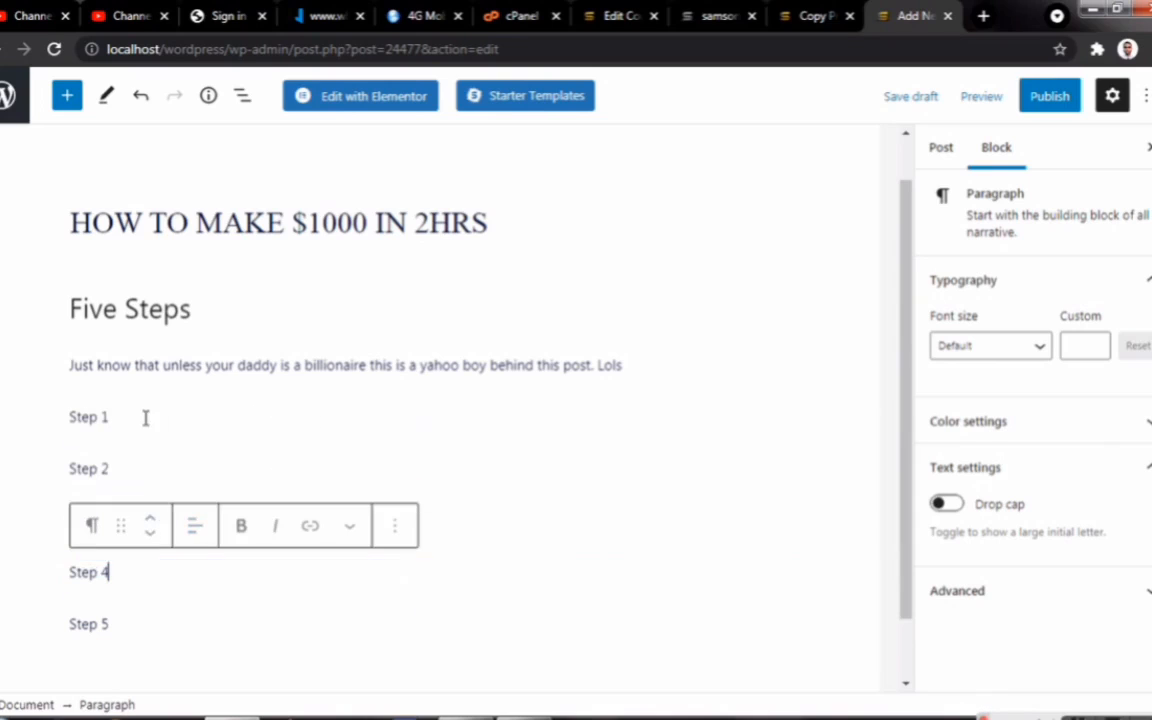
Step: Transform the "Step 1" and "Step 2" paragraphs into headings
{"action": "left_click", "coordinate": [147, 420]}
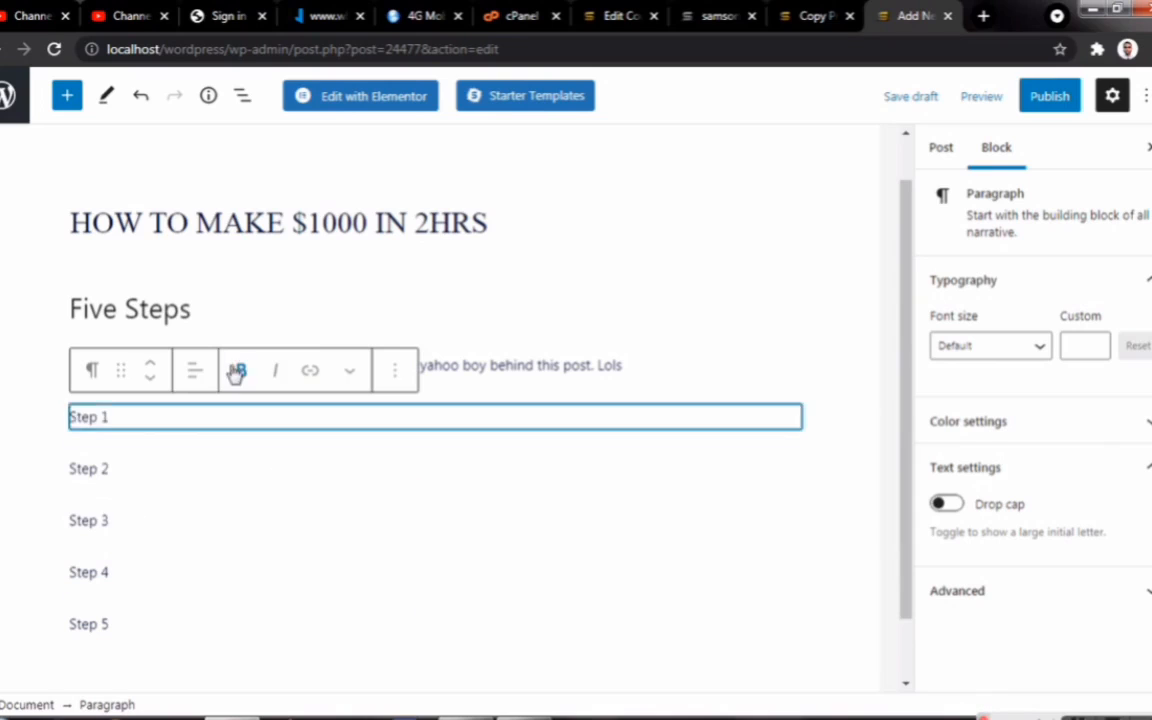
{"action": "left_click", "coordinate": [93, 372]}
{"action": "left_click", "coordinate": [141, 478]}
{"action": "left_click", "coordinate": [116, 486]}
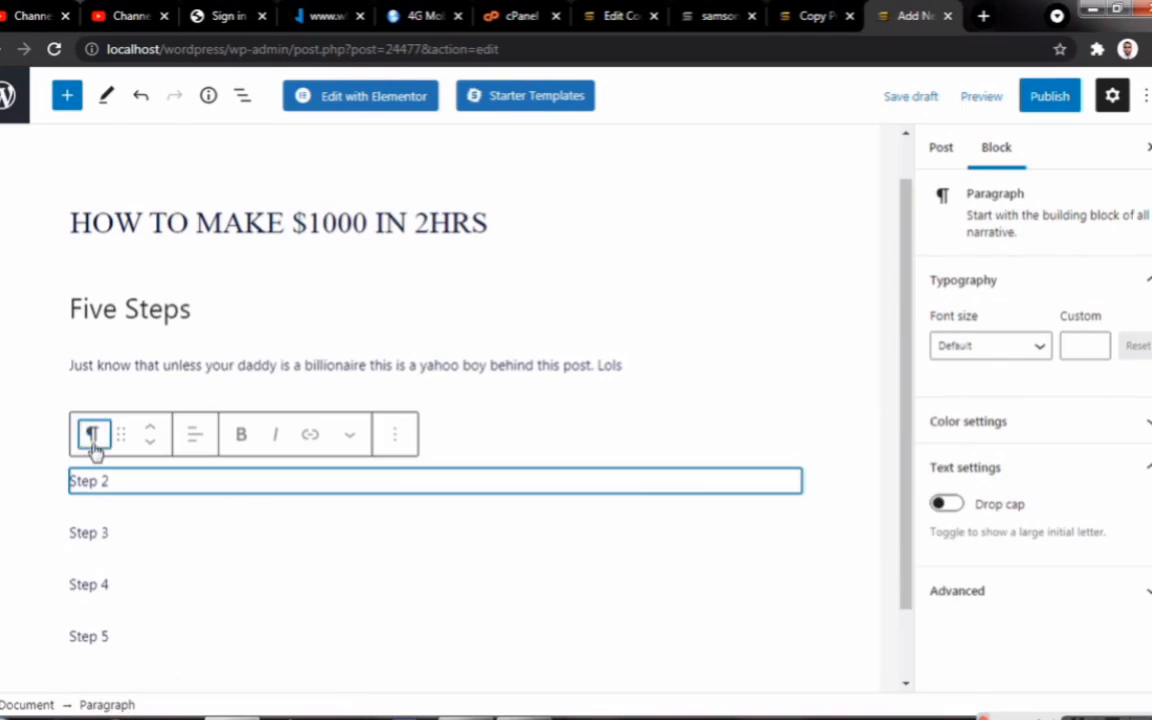
{"action": "left_click", "coordinate": [93, 434]}
{"action": "left_click", "coordinate": [150, 131]}
Step: Transform the "Step 3", "Step 4" and "Step 5" paragraphs into headings
{"action": "left_click", "coordinate": [129, 540]}
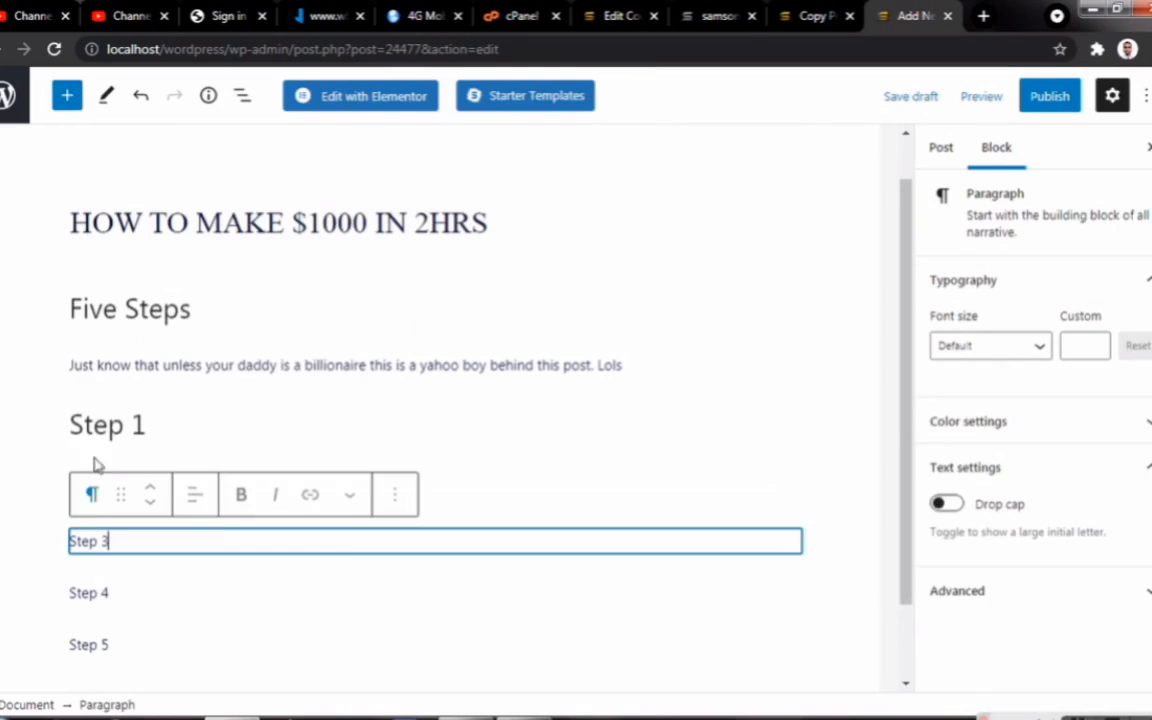
{"action": "left_click", "coordinate": [92, 494]}
{"action": "left_click", "coordinate": [138, 192]}
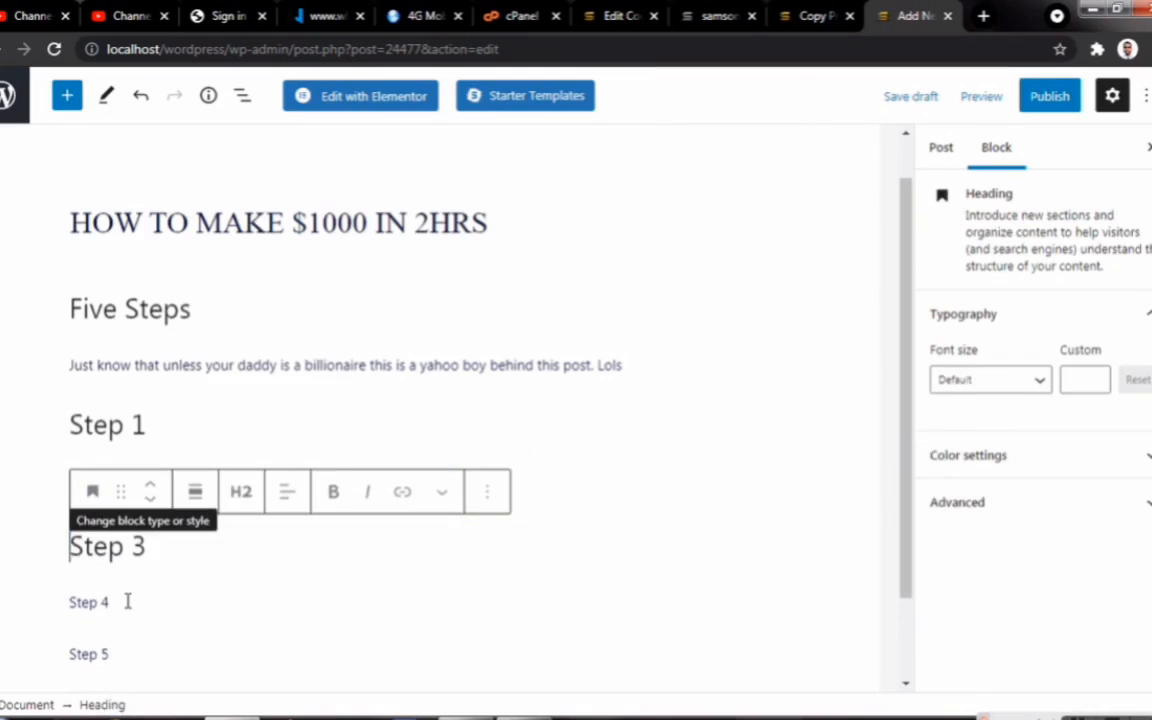
{"action": "left_click", "coordinate": [127, 601]}
{"action": "left_click", "coordinate": [95, 558]}
{"action": "left_click", "coordinate": [136, 255]}
{"action": "left_click", "coordinate": [113, 664]}
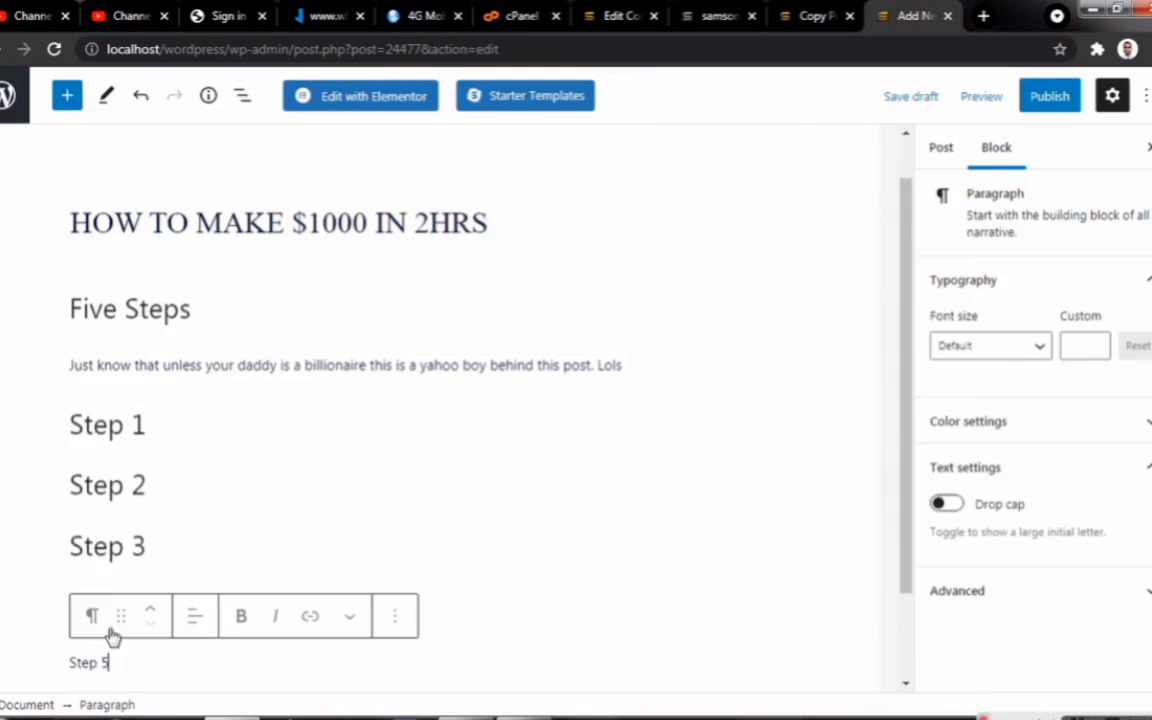
{"action": "left_click", "coordinate": [93, 617]}
{"action": "left_click", "coordinate": [135, 311]}
Step: Add the paragraph "Say more stuff here." under the Step 1 heading
{"action": "left_click", "coordinate": [148, 426]}
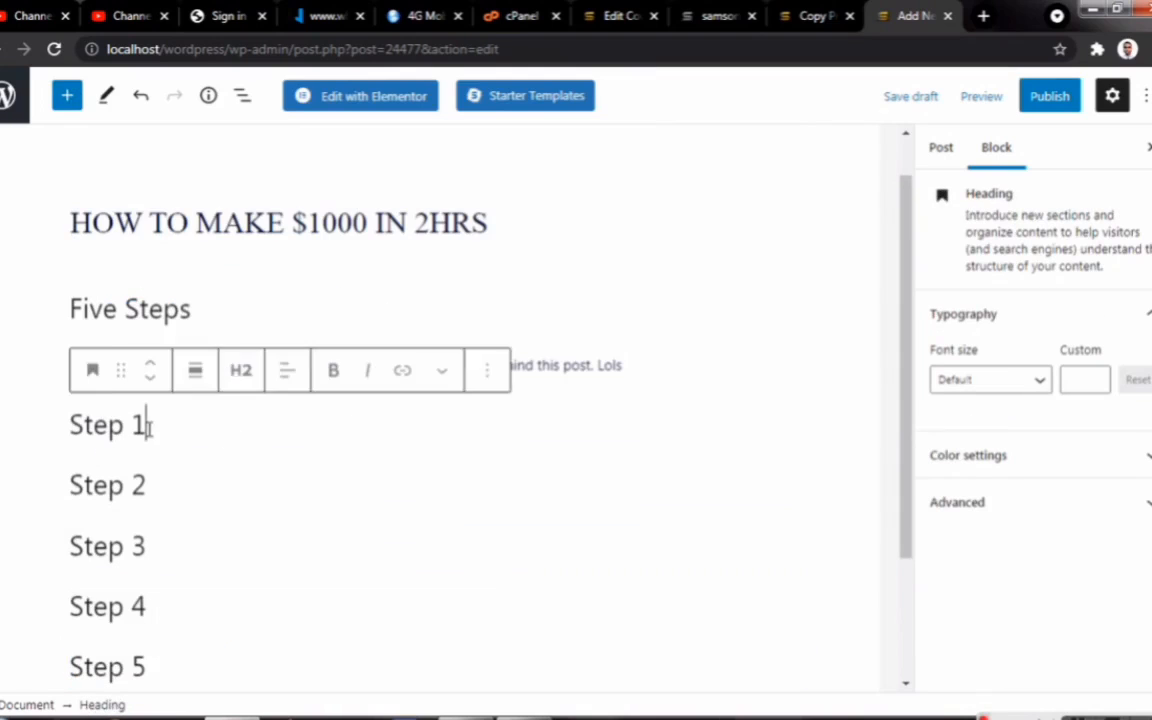
{"action": "key", "text": "Return"}
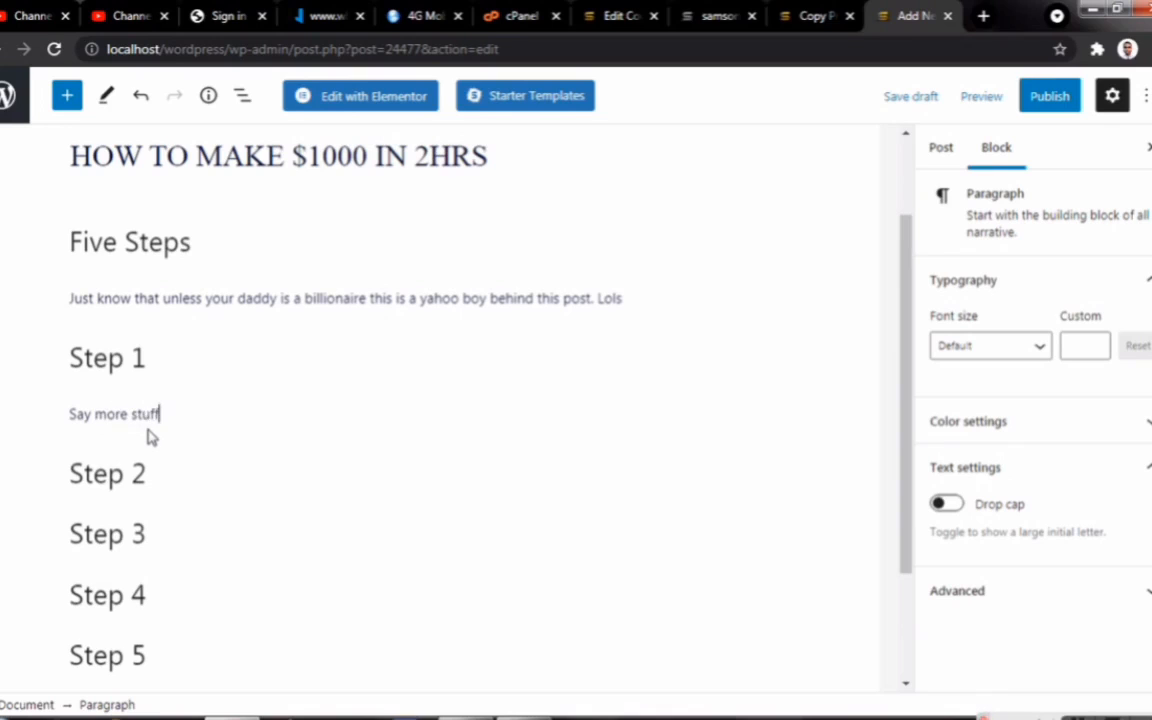
{"action": "type", "text": "."}
{"action": "key", "text": "ctrl+a"}
{"action": "key", "text": "ctrl+a"}
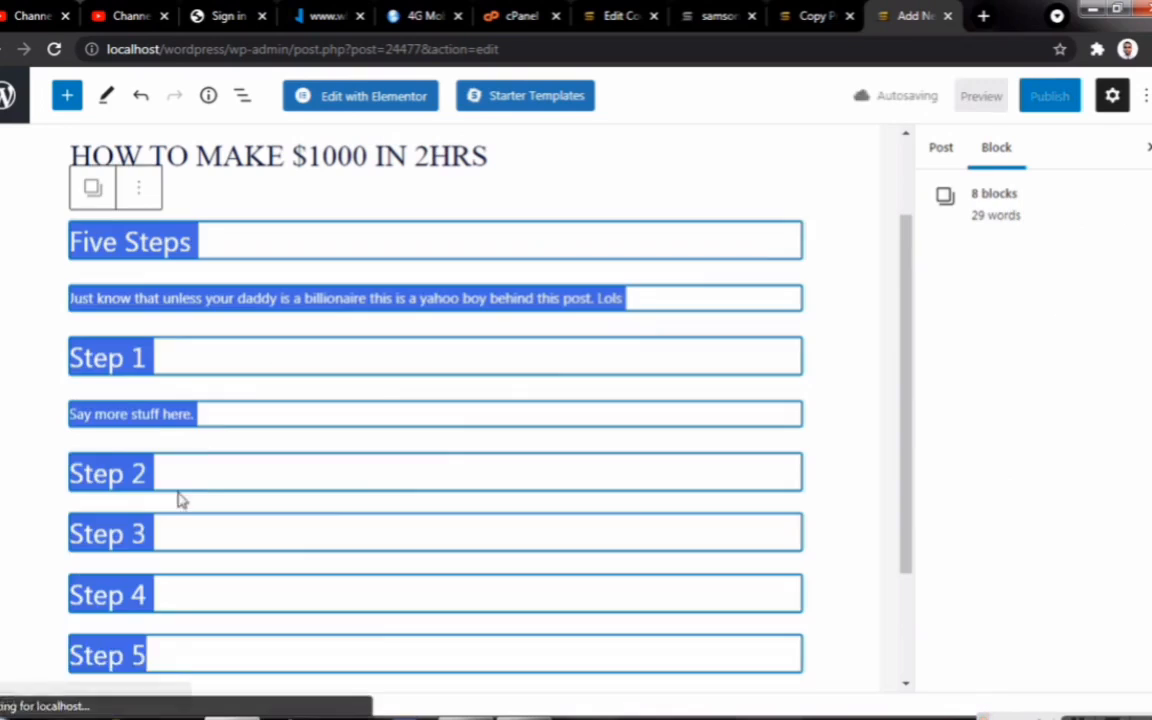
{"action": "key", "text": "ctrl+c"}
Step: Copy the sentence "Say more stuff here." and paste it as a new paragraph under the Step 2 heading
{"action": "left_click", "coordinate": [180, 432]}
{"action": "left_click_drag", "start_coordinate": [180, 432], "coordinate": [68, 430]}
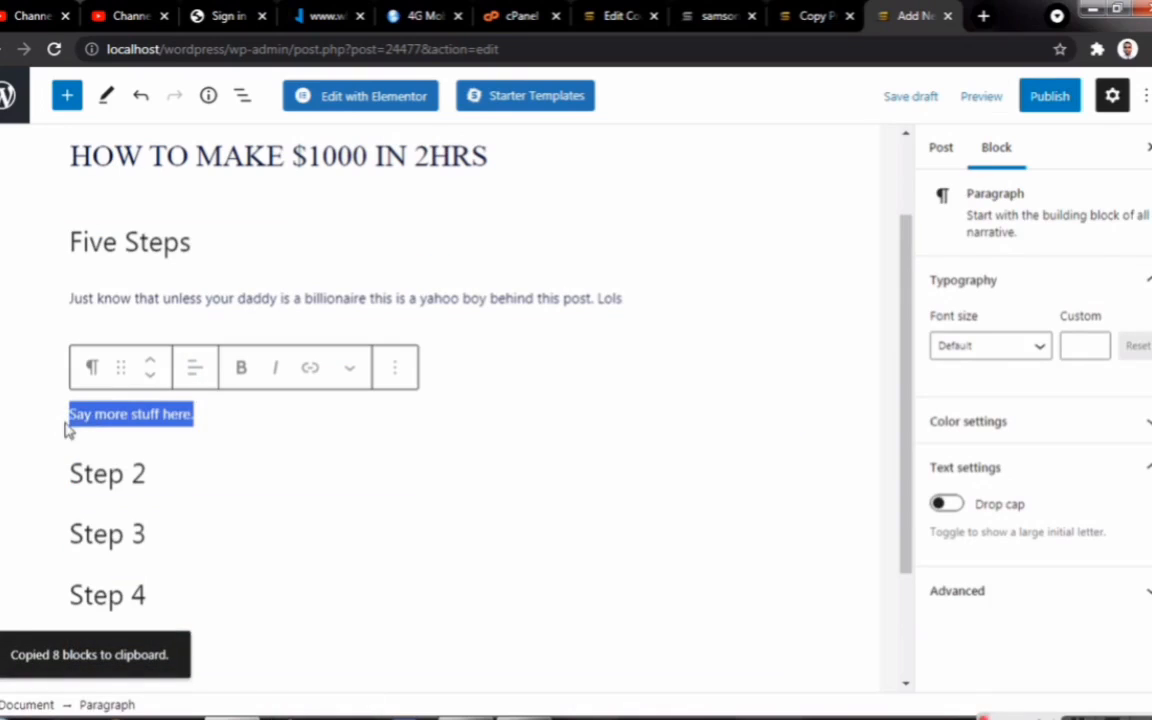
{"action": "key", "text": "ctrl+c"}
{"action": "left_click", "coordinate": [158, 478]}
{"action": "key", "text": "Return"}
{"action": "key", "text": "ctrl+v"}
Step: Paste "Say more stuff here." as a new paragraph under each of the Step 3, Step 4 and Step 5 headings
{"action": "left_click", "coordinate": [159, 522]}
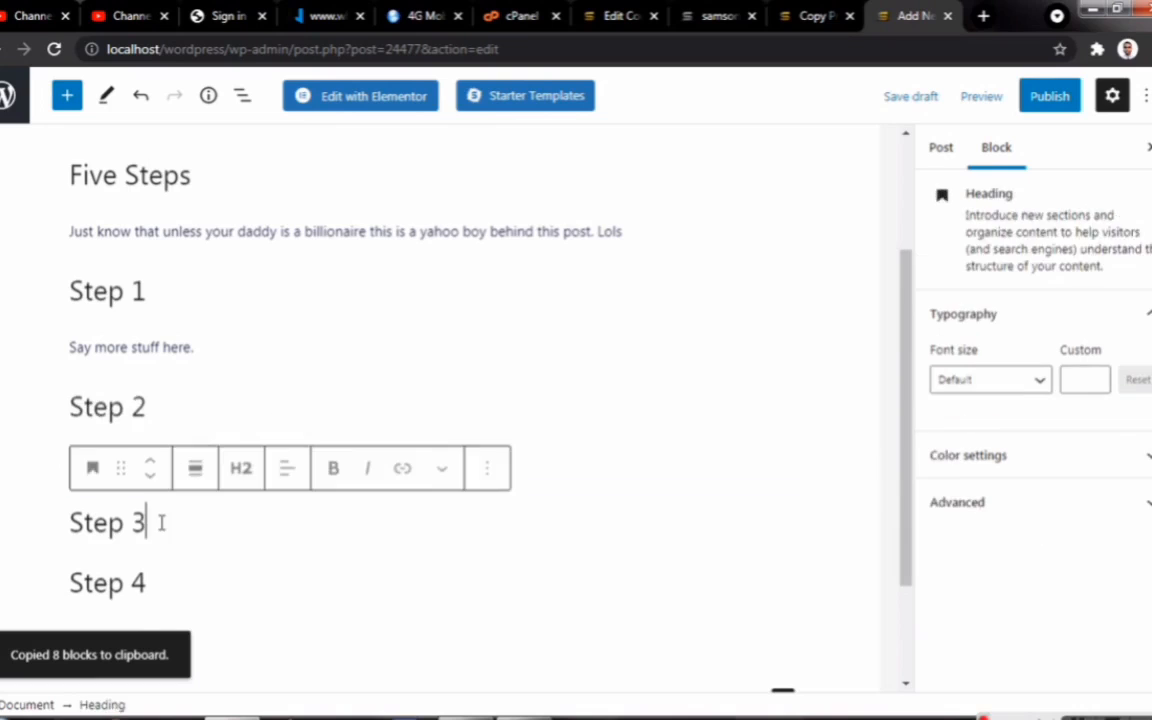
{"action": "key", "text": "Return"}
{"action": "key", "text": "ctrl+v"}
{"action": "left_click", "coordinate": [176, 580]}
{"action": "key", "text": "Return"}
{"action": "key", "text": "ctrl+v"}
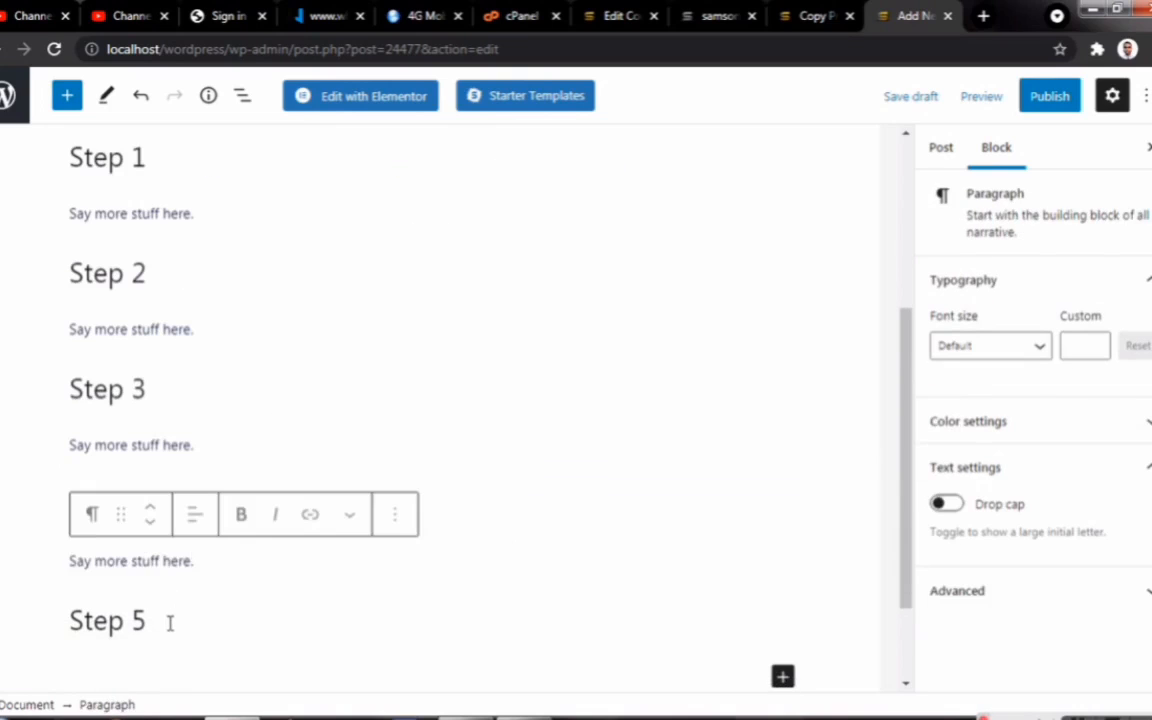
{"action": "left_click", "coordinate": [170, 620]}
{"action": "key", "text": "Return"}
{"action": "key", "text": "ctrl+v"}
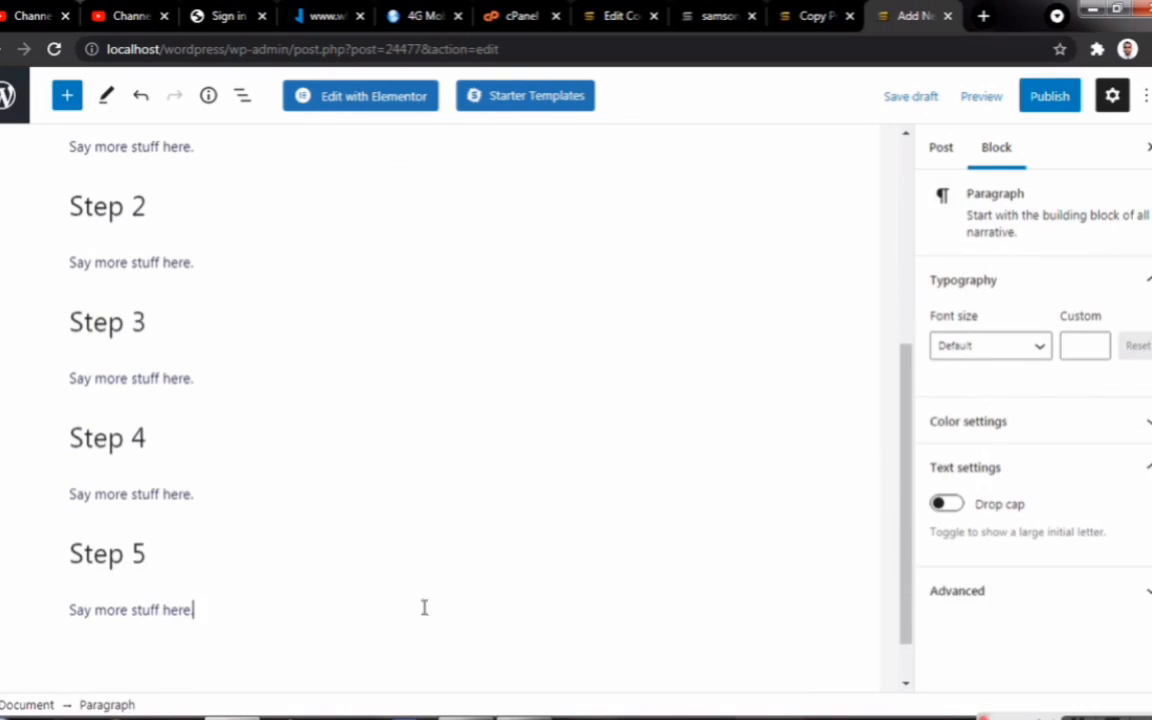
Step: Assign the post to the Business category in the post settings
{"action": "left_click", "coordinate": [941, 150]}
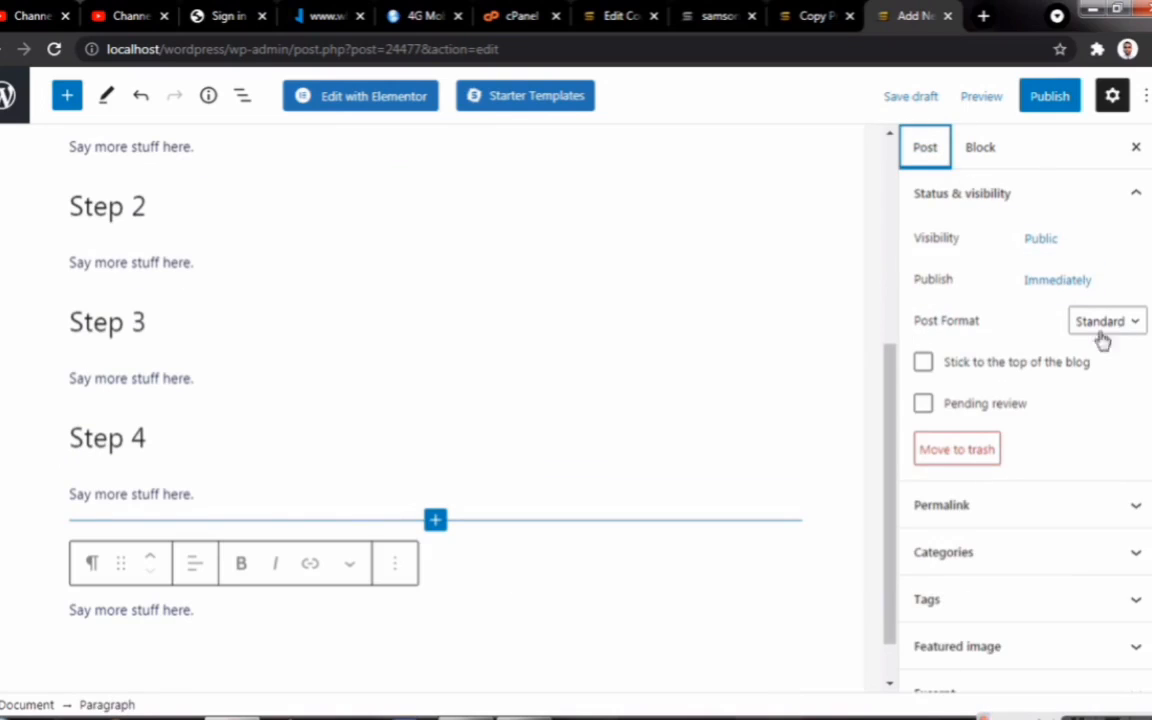
{"action": "scroll", "coordinate": [1000, 476], "scroll_direction": "down", "scroll_amount": 2}
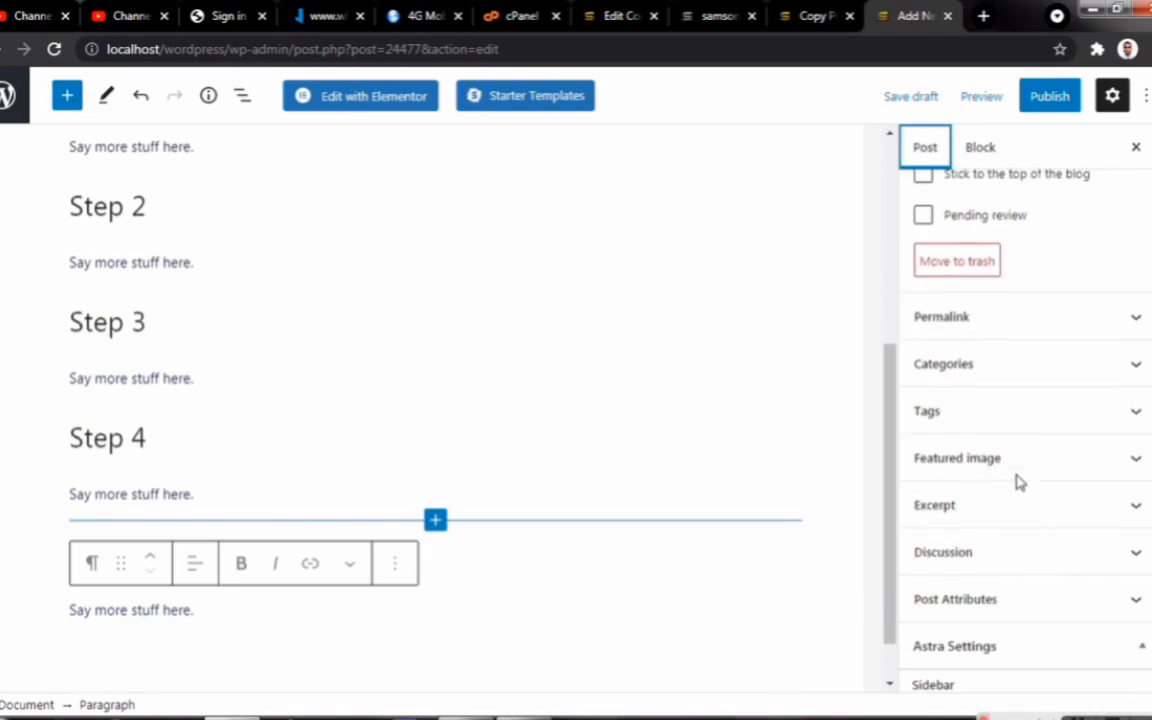
{"action": "left_click", "coordinate": [1133, 325]}
{"action": "left_click", "coordinate": [1136, 442]}
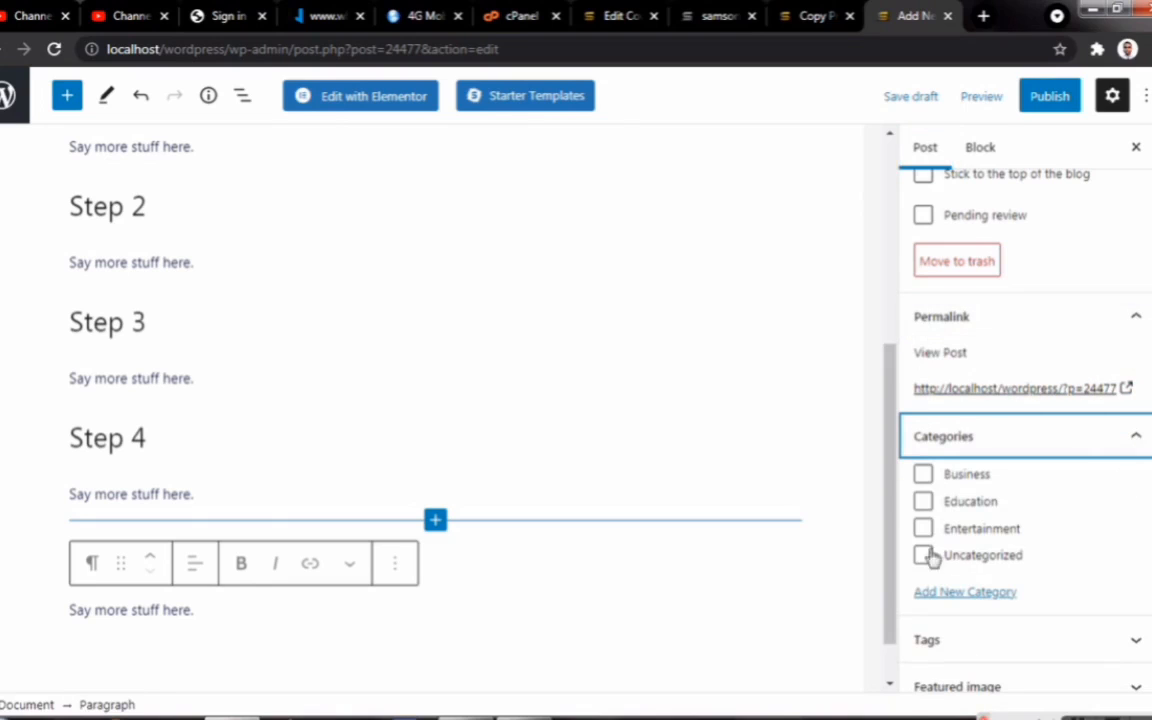
{"action": "left_click", "coordinate": [923, 474]}
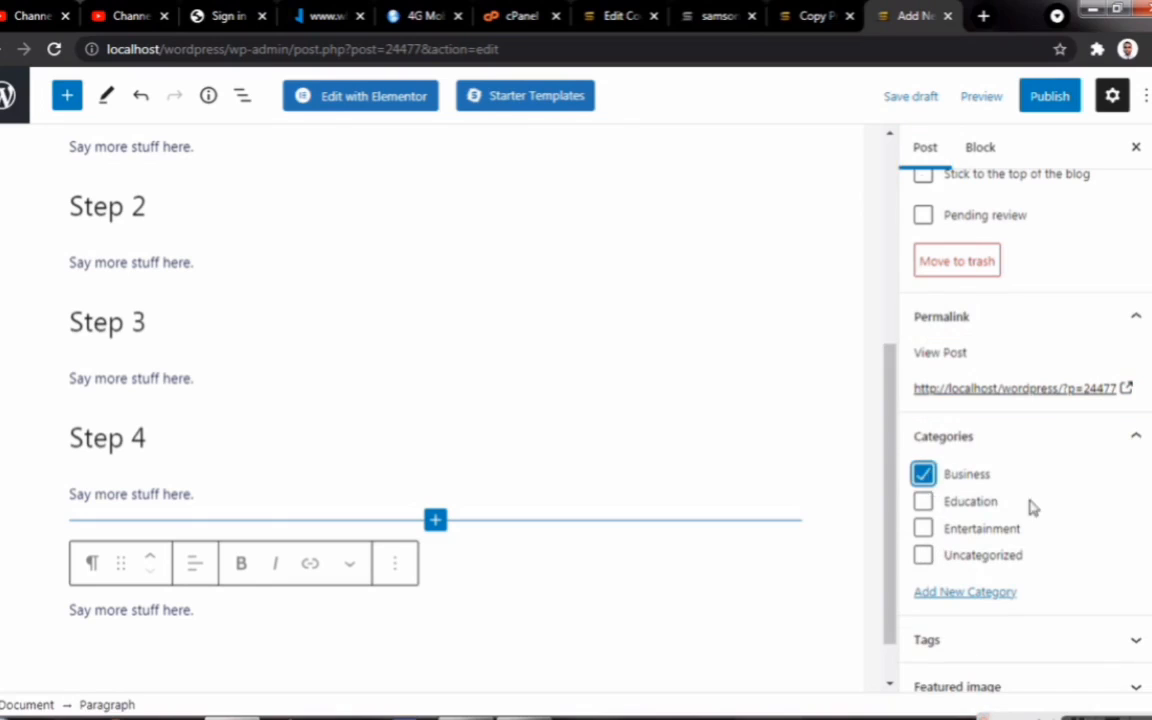
Step: Set the post's sidebar to Left Sidebar in the Astra settings
{"action": "scroll", "coordinate": [1126, 542], "scroll_direction": "down", "scroll_amount": 3}
{"action": "scroll", "coordinate": [1080, 560], "scroll_direction": "down", "scroll_amount": 3}
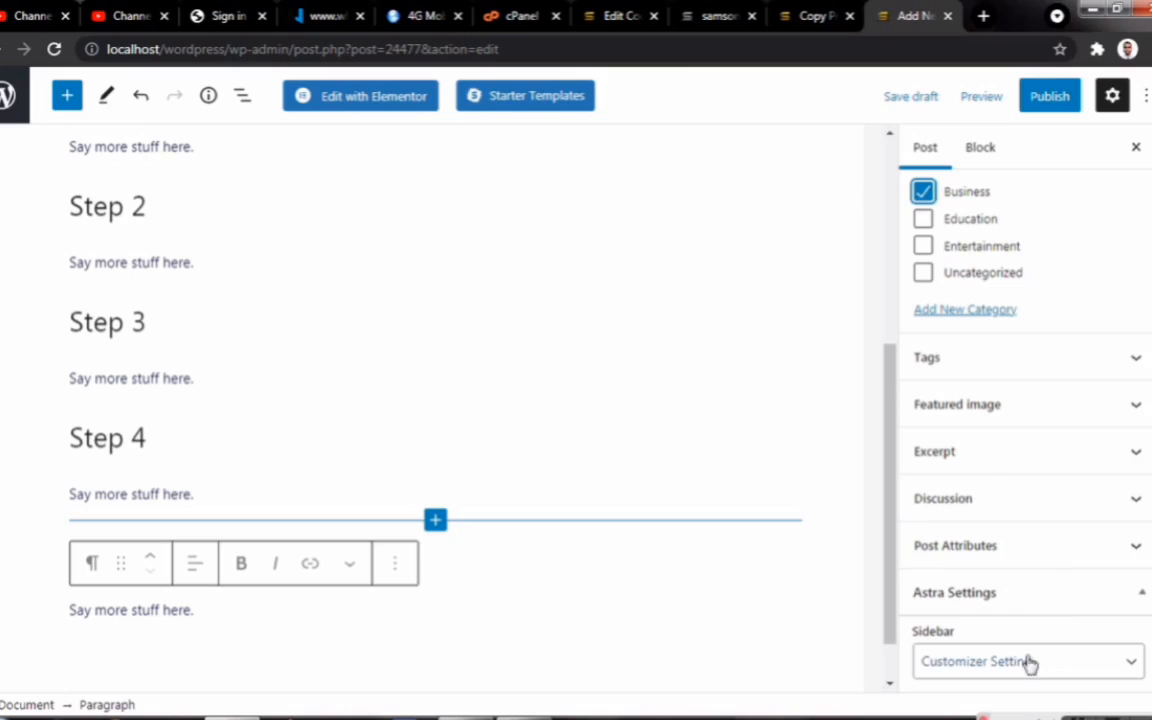
{"action": "scroll", "coordinate": [1055, 659], "scroll_direction": "down", "scroll_amount": 4}
{"action": "left_click", "coordinate": [1130, 474]}
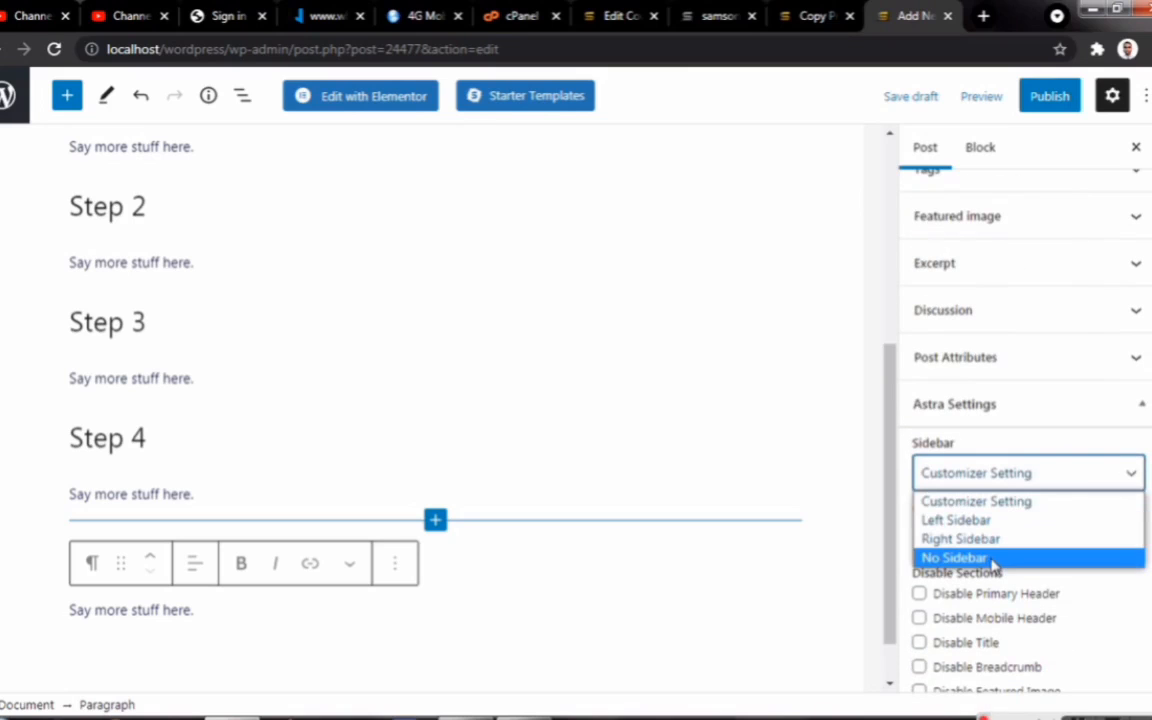
{"action": "left_click", "coordinate": [849, 602]}
{"action": "left_click", "coordinate": [1010, 538]}
{"action": "left_click", "coordinate": [955, 474]}
{"action": "left_click", "coordinate": [940, 520]}
{"action": "scroll", "coordinate": [918, 545], "scroll_direction": "down", "scroll_amount": 1}
{"action": "scroll", "coordinate": [959, 591], "scroll_direction": "down", "scroll_amount": 1}
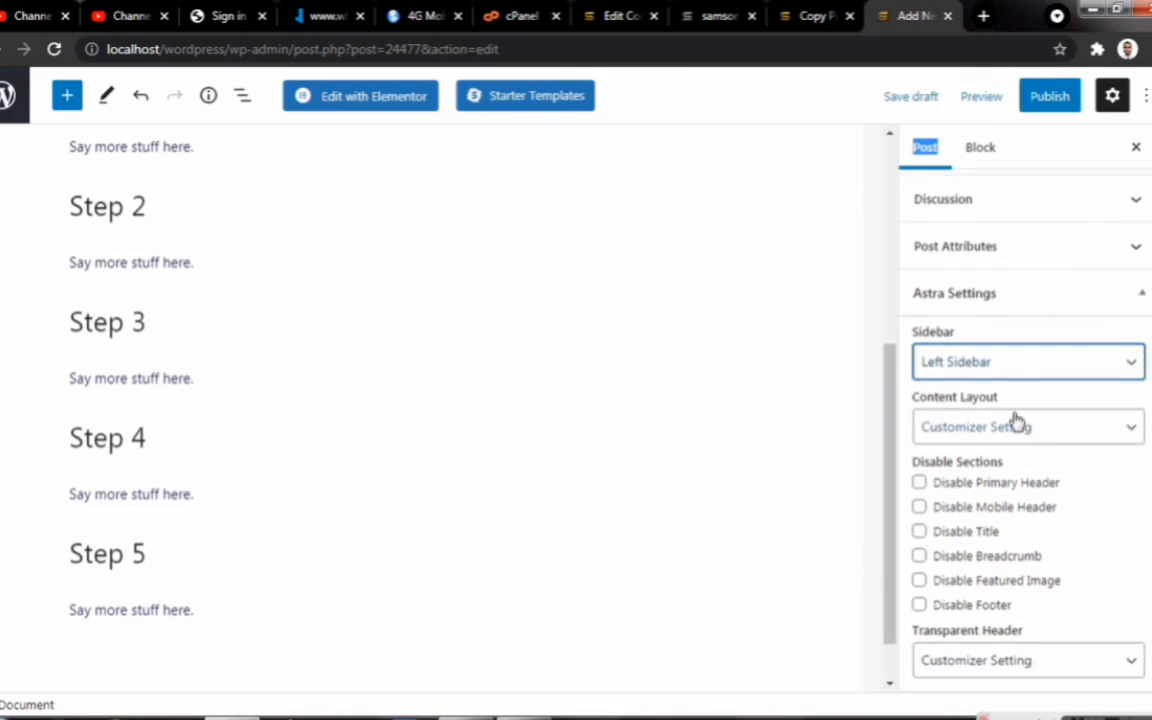
Step: Publish the post with public visibility and immediate publication
{"action": "scroll", "coordinate": [344, 491], "scroll_direction": "up", "scroll_amount": 4}
{"action": "scroll", "coordinate": [1010, 272], "scroll_direction": "up", "scroll_amount": 6}
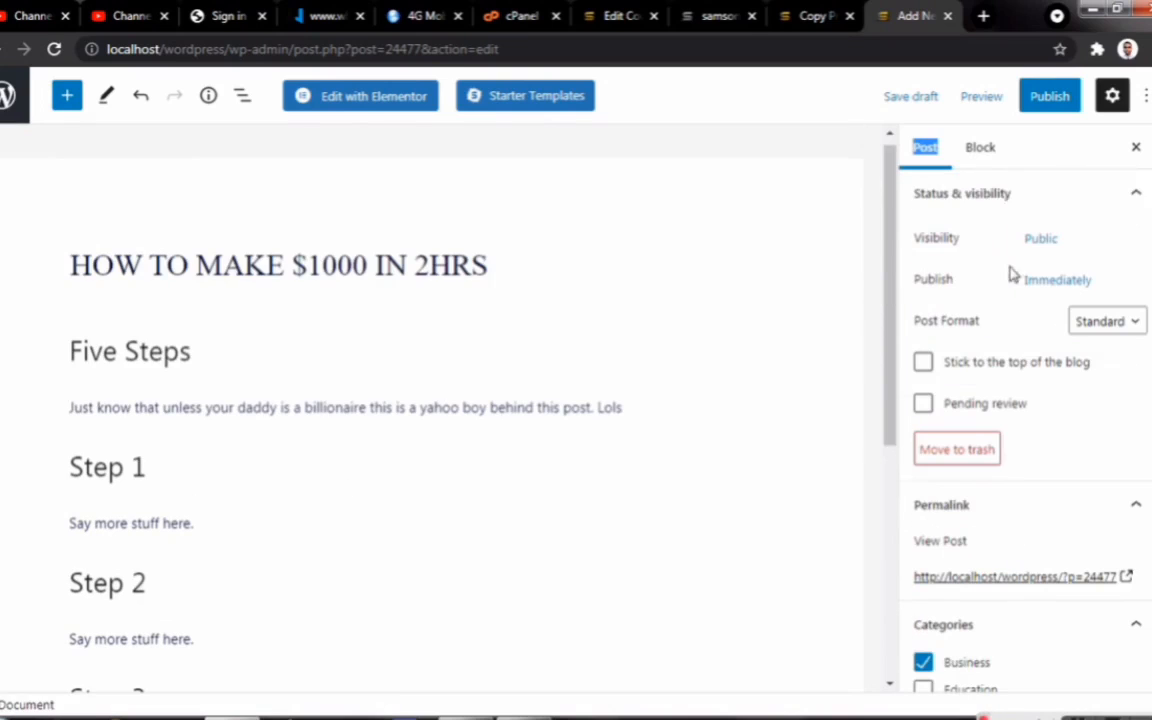
{"action": "left_click", "coordinate": [1050, 96]}
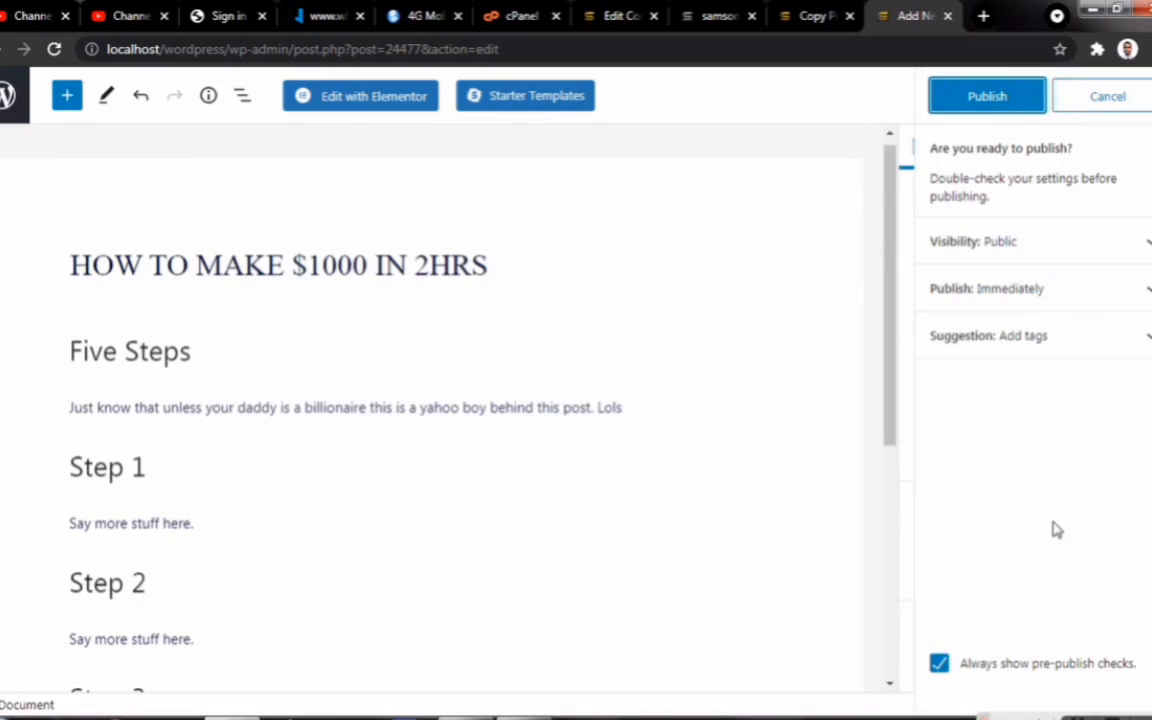
{"action": "left_click", "coordinate": [988, 96]}
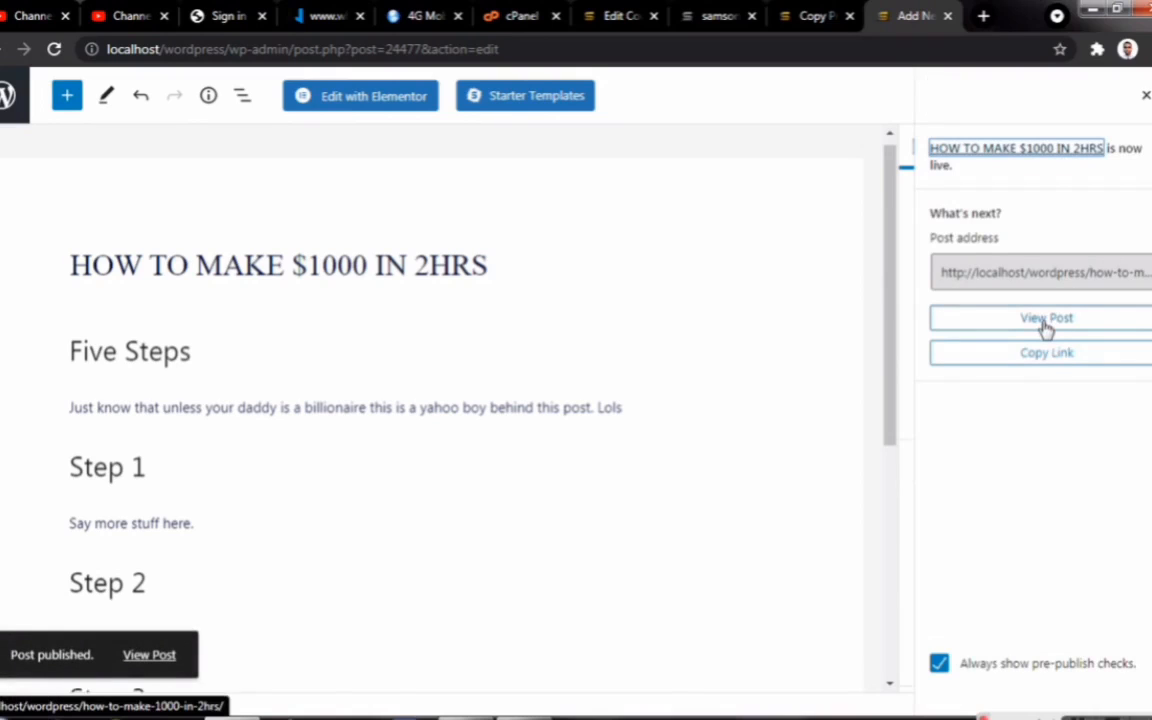
Step: Open the published post in a new tab and examine its content, sidebar and comment section
{"action": "right_click", "coordinate": [1041, 326]}
{"action": "left_click", "coordinate": [909, 336]}
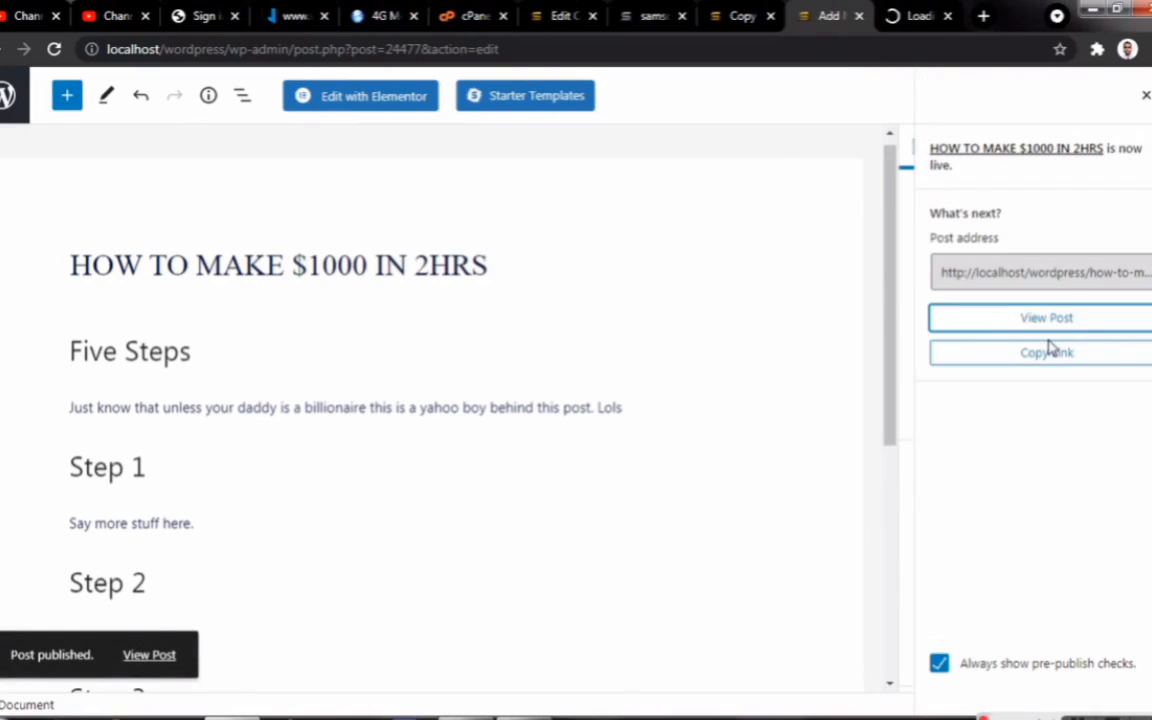
{"action": "scroll", "coordinate": [483, 432], "scroll_direction": "down", "scroll_amount": 2}
{"action": "scroll", "coordinate": [419, 360], "scroll_direction": "up", "scroll_amount": 2}
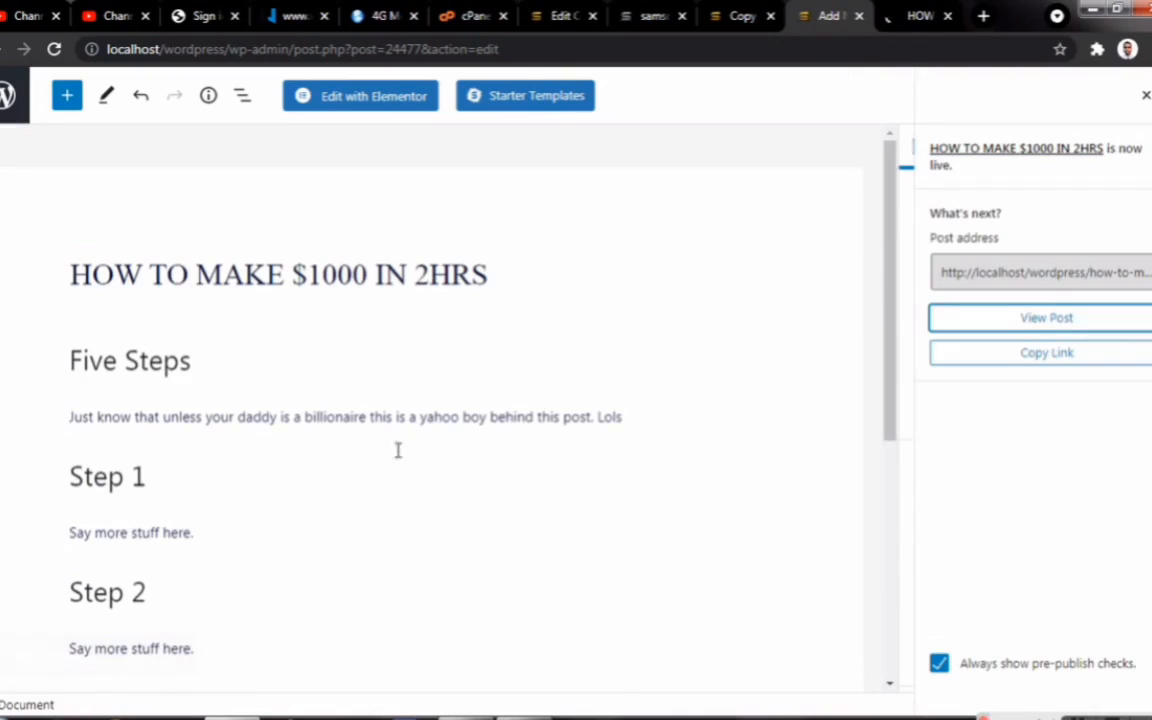
{"action": "left_click", "coordinate": [918, 15]}
{"action": "scroll", "coordinate": [670, 462], "scroll_direction": "down", "scroll_amount": 8}
{"action": "scroll", "coordinate": [670, 462], "scroll_direction": "up", "scroll_amount": 10}
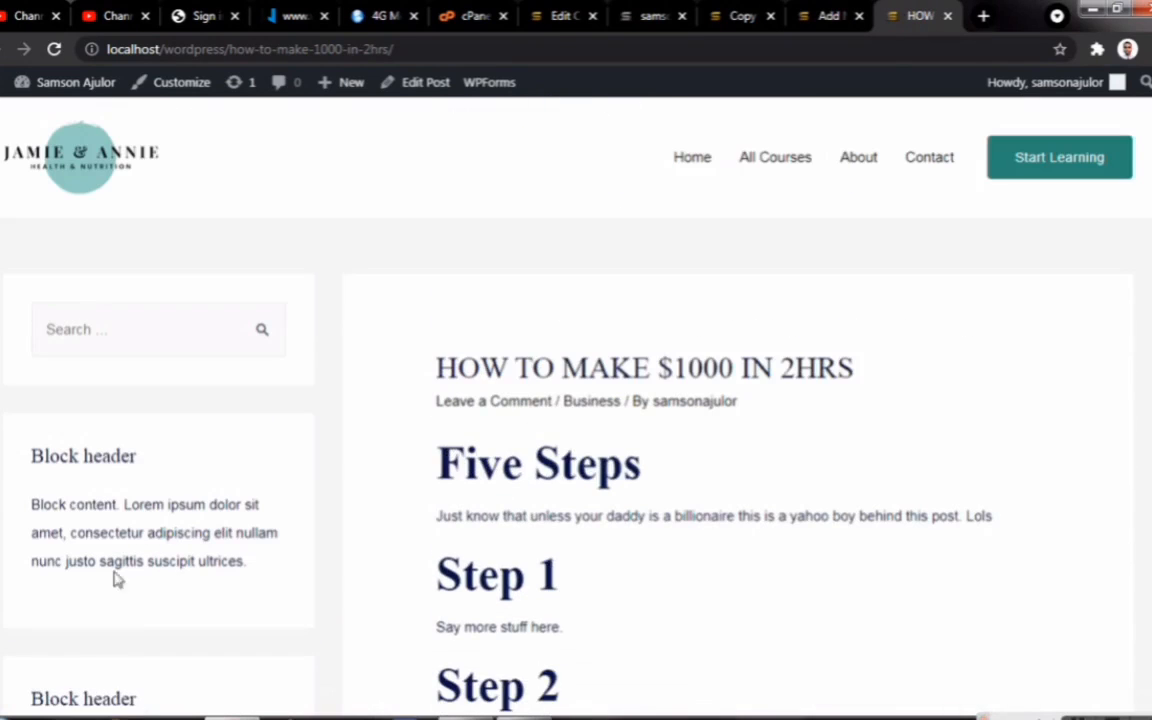
{"action": "scroll", "coordinate": [129, 525], "scroll_direction": "down", "scroll_amount": 8}
{"action": "scroll", "coordinate": [129, 525], "scroll_direction": "up", "scroll_amount": 9}
{"action": "scroll", "coordinate": [790, 463], "scroll_direction": "down", "scroll_amount": 8}
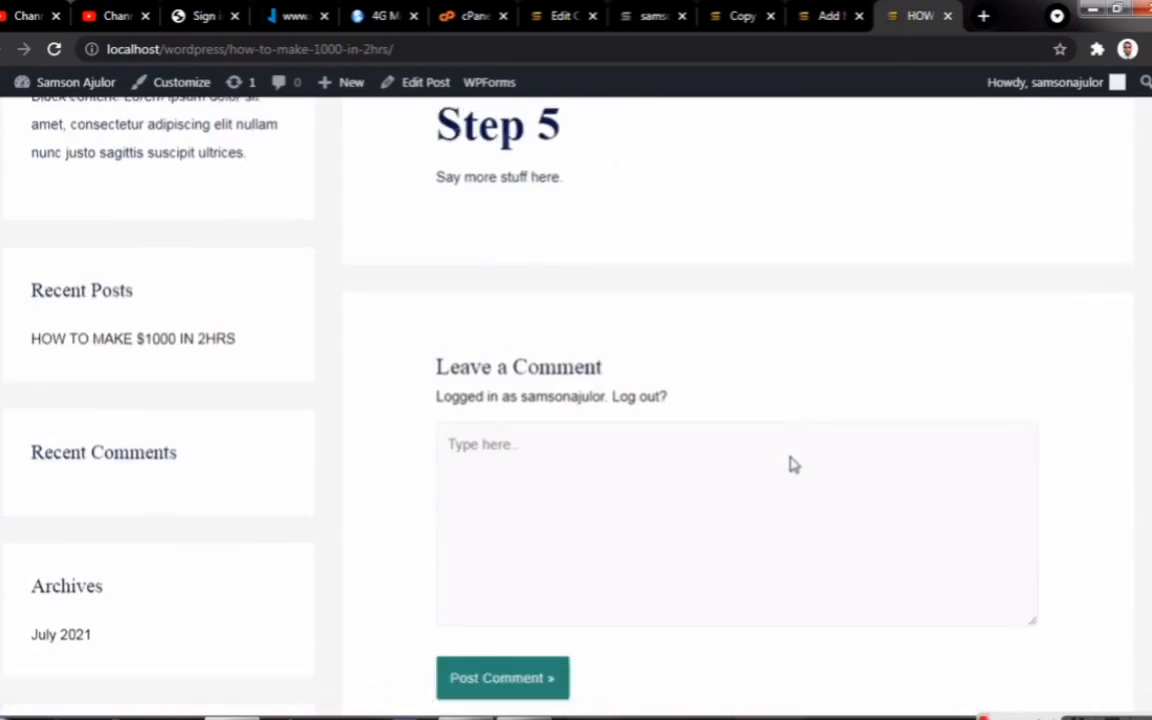
{"action": "scroll", "coordinate": [790, 463], "scroll_direction": "up", "scroll_amount": 9}
Step: Return to the post editor, close the publish confirmation and open the featured image selection
{"action": "left_click", "coordinate": [822, 17]}
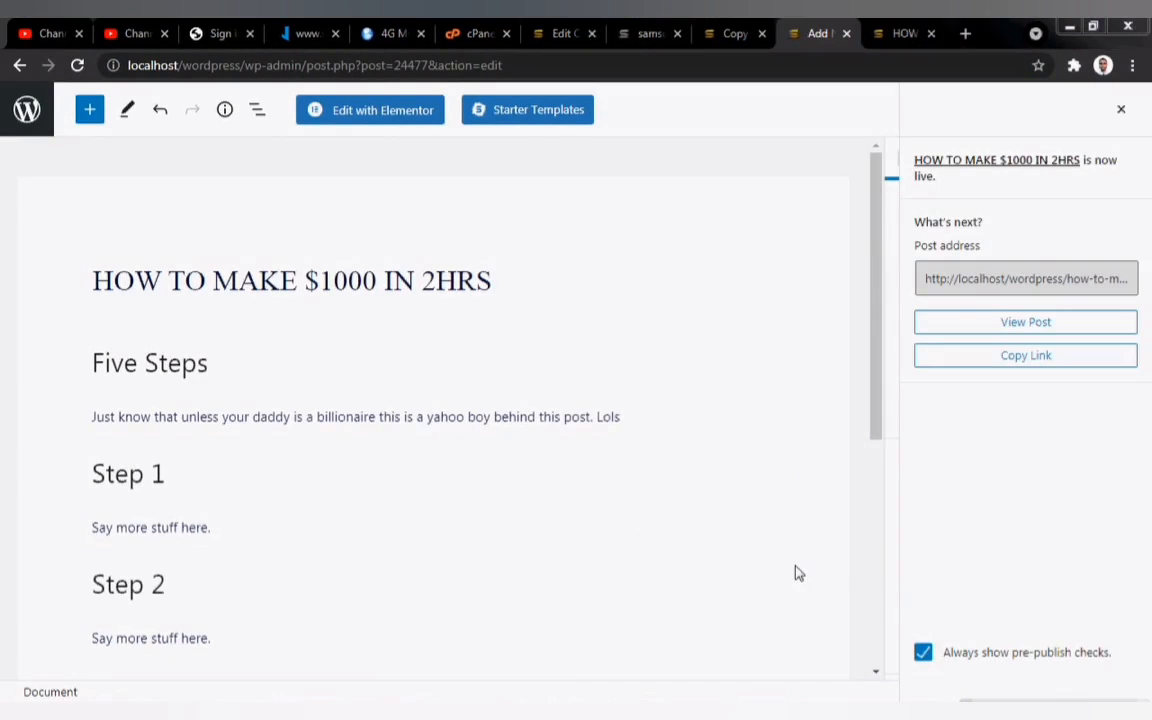
{"action": "left_click", "coordinate": [1122, 112]}
{"action": "scroll", "coordinate": [981, 490], "scroll_direction": "down", "scroll_amount": 10}
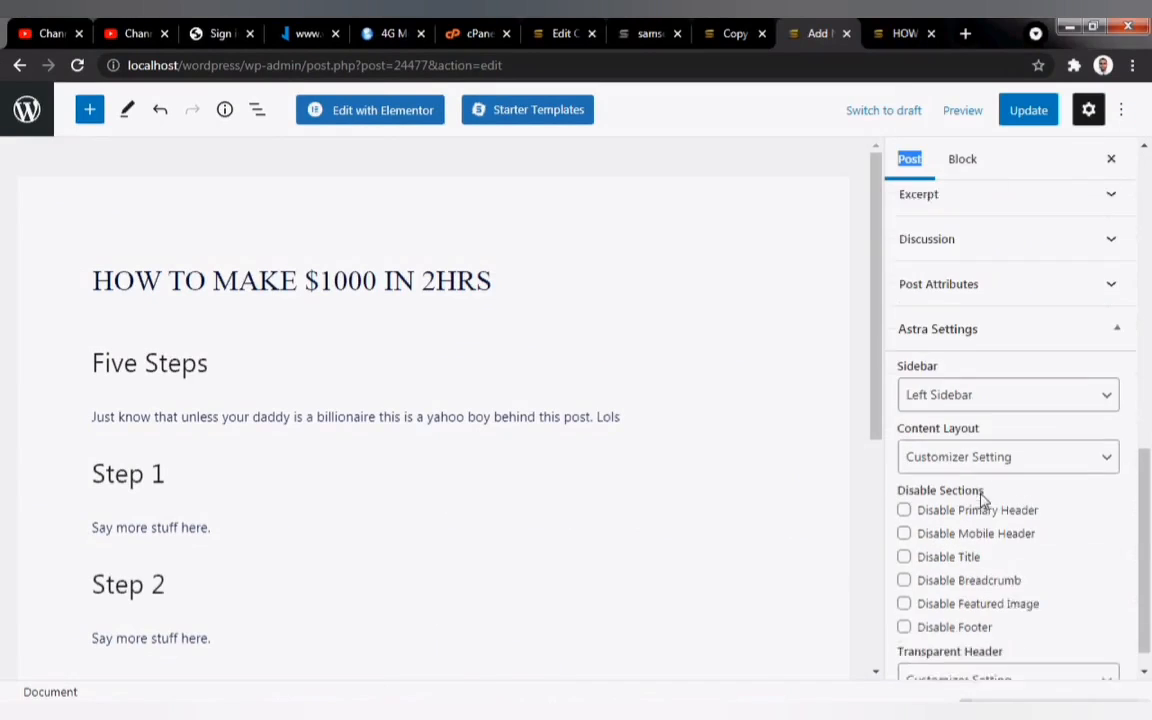
{"action": "scroll", "coordinate": [977, 401], "scroll_direction": "up", "scroll_amount": 5}
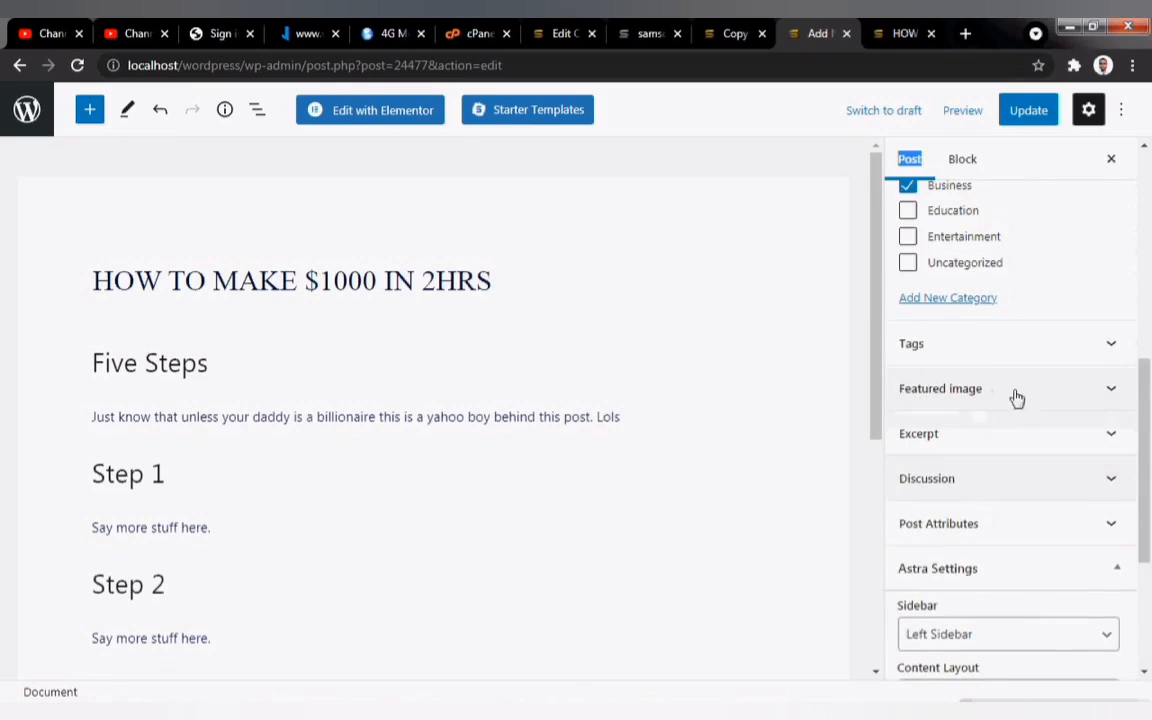
{"action": "left_click", "coordinate": [1020, 390]}
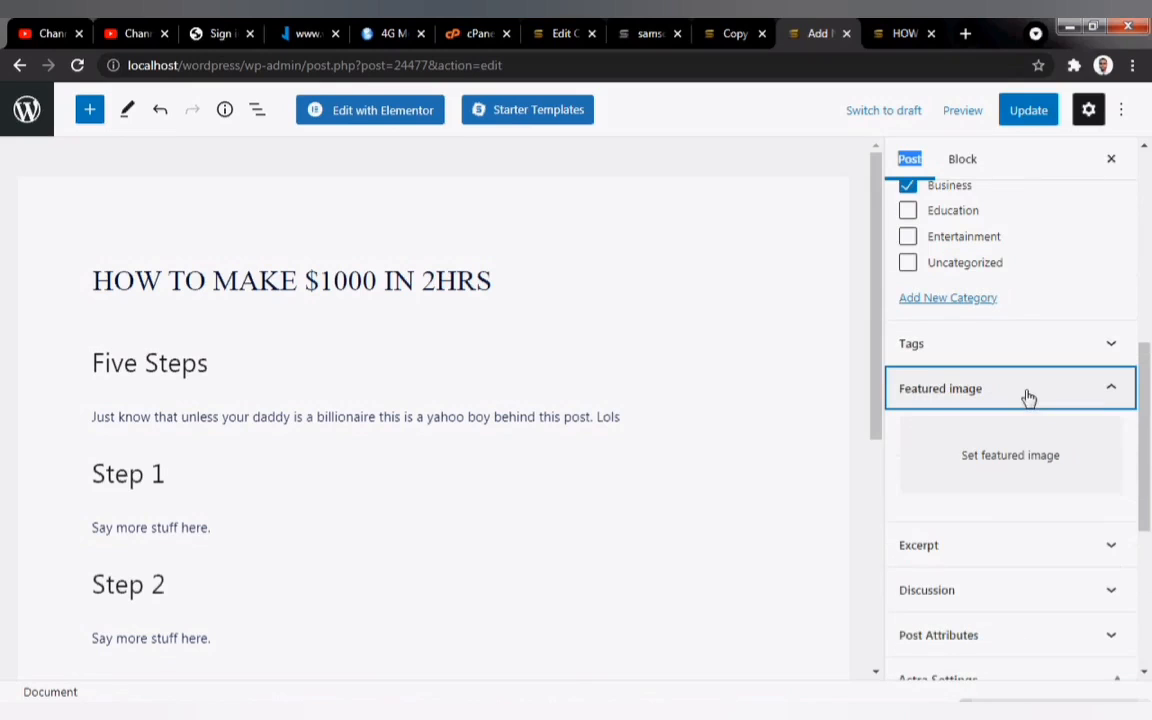
{"action": "left_click", "coordinate": [998, 473]}
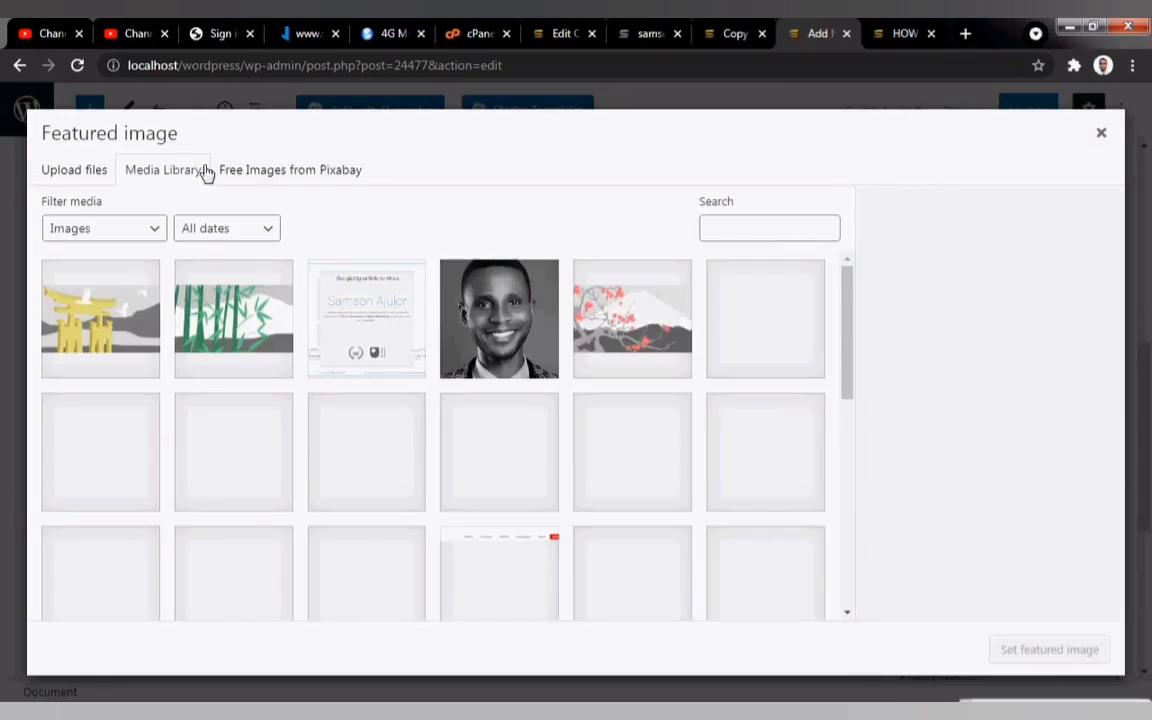
Step: Try searching the free Pixabay images for "money" and go back to the media library
{"action": "left_click", "coordinate": [259, 176]}
{"action": "type", "text": "money"}
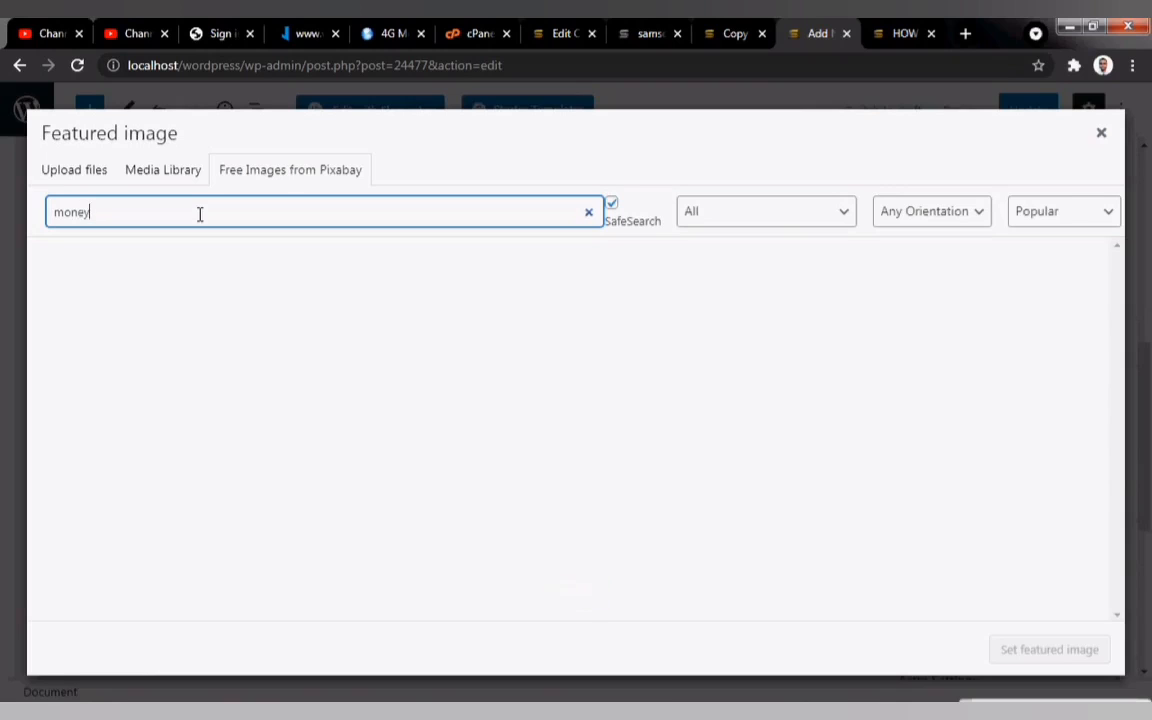
{"action": "left_click", "coordinate": [166, 172]}
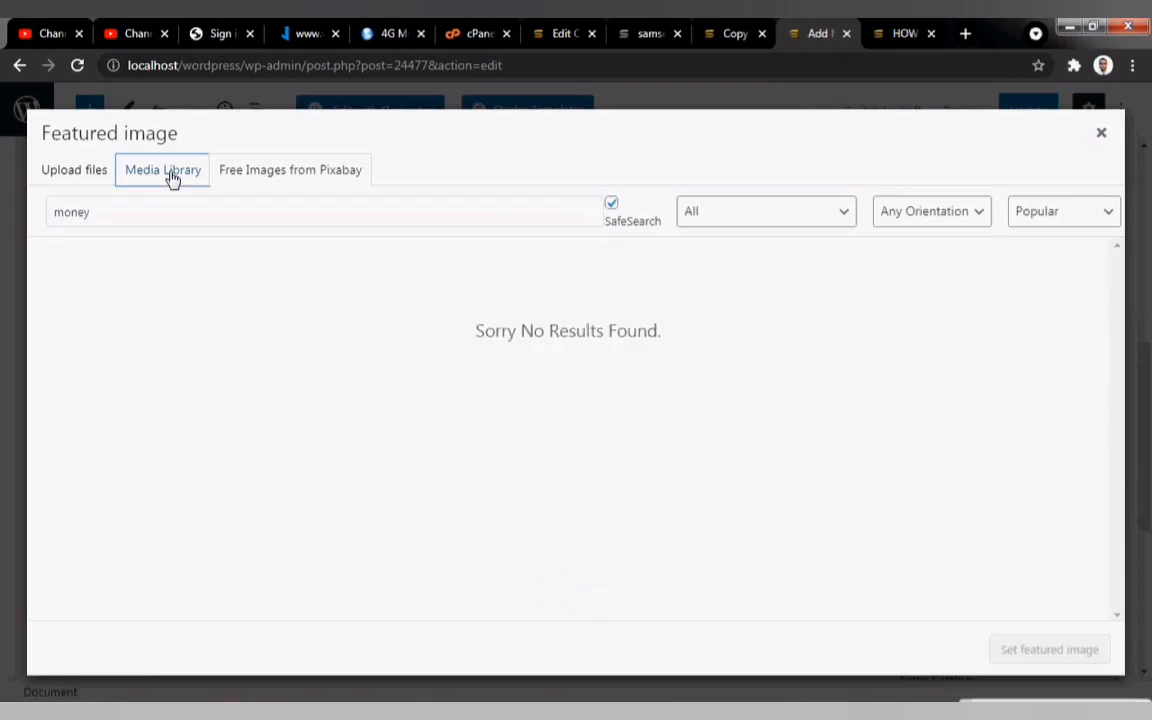
Step: Select the breakfast photo nutritions.jpg in the media library and enter "something about the picture" as its alt text
{"action": "scroll", "coordinate": [364, 402], "scroll_direction": "down", "scroll_amount": 15}
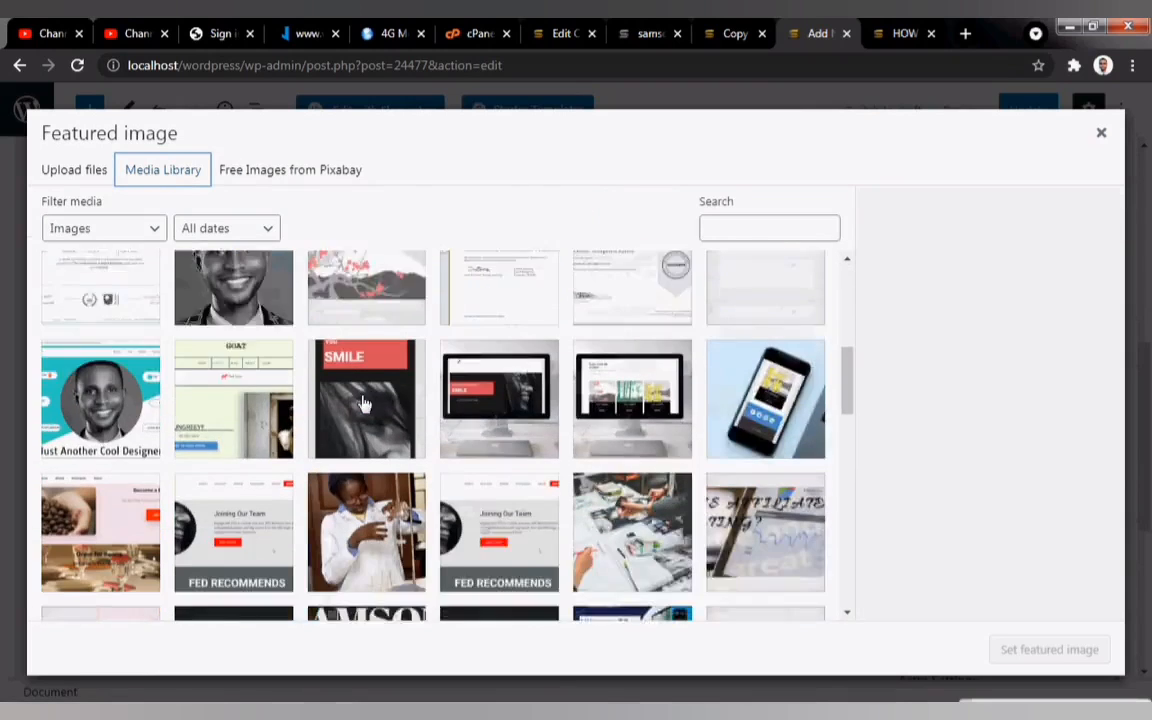
{"action": "scroll", "coordinate": [364, 402], "scroll_direction": "down", "scroll_amount": 12}
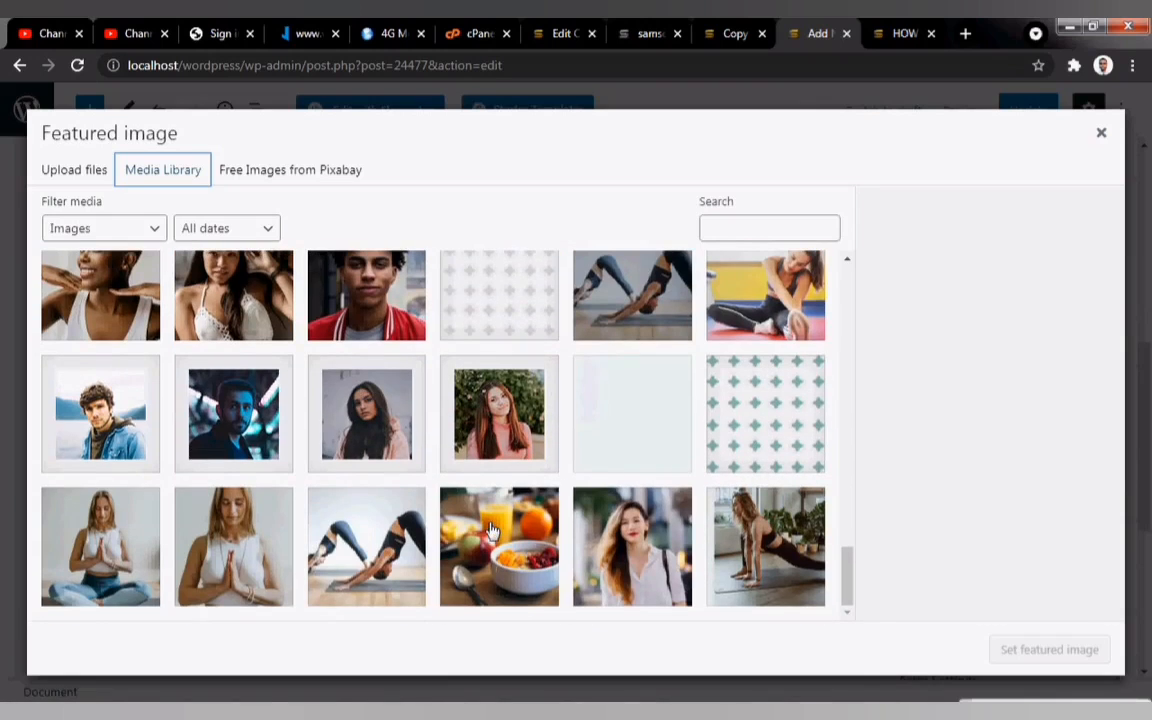
{"action": "left_click", "coordinate": [491, 530]}
{"action": "left_click", "coordinate": [1008, 370]}
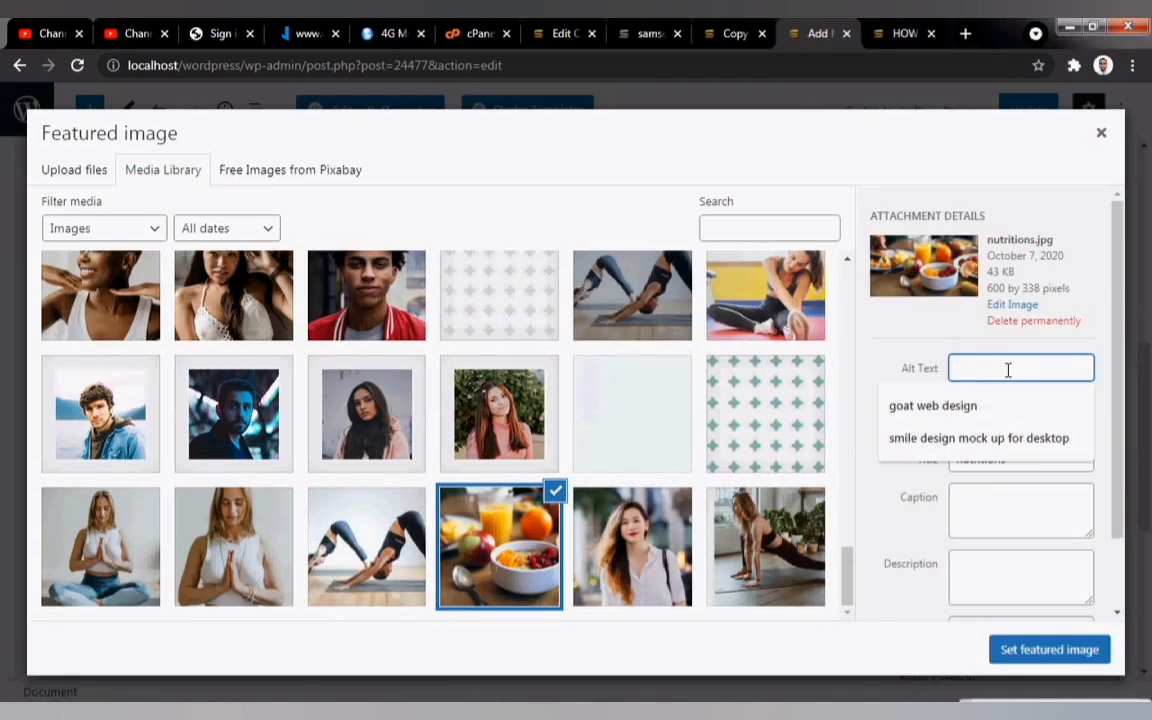
{"action": "type", "text": "so"}
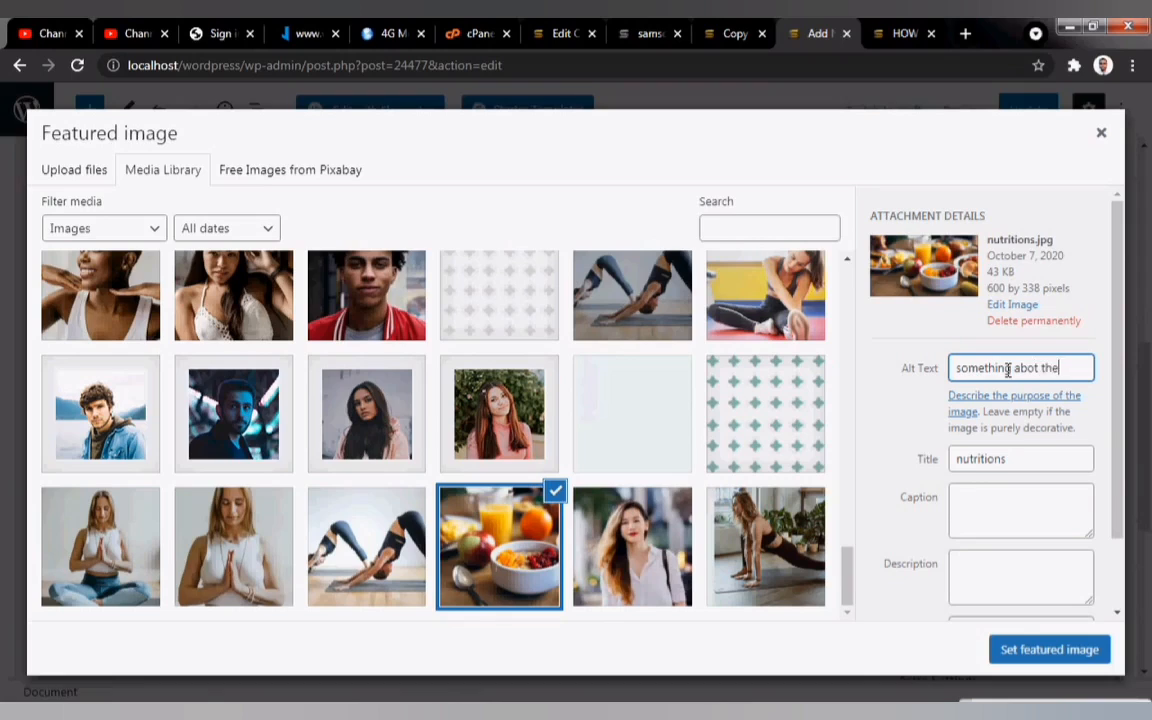
{"action": "type", "text": "mething about the picture"}
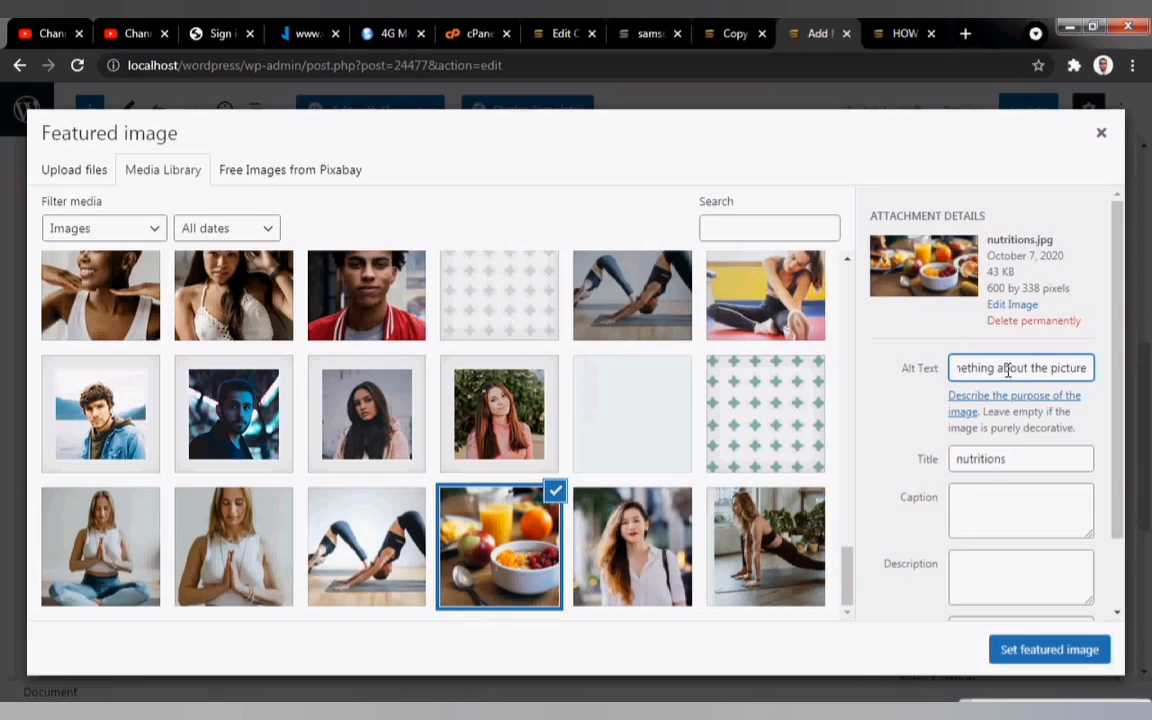
Step: Set the selected breakfast photo as the post's featured image and update the post
{"action": "scroll", "coordinate": [972, 586], "scroll_direction": "down", "scroll_amount": 2}
{"action": "left_click", "coordinate": [1040, 652]}
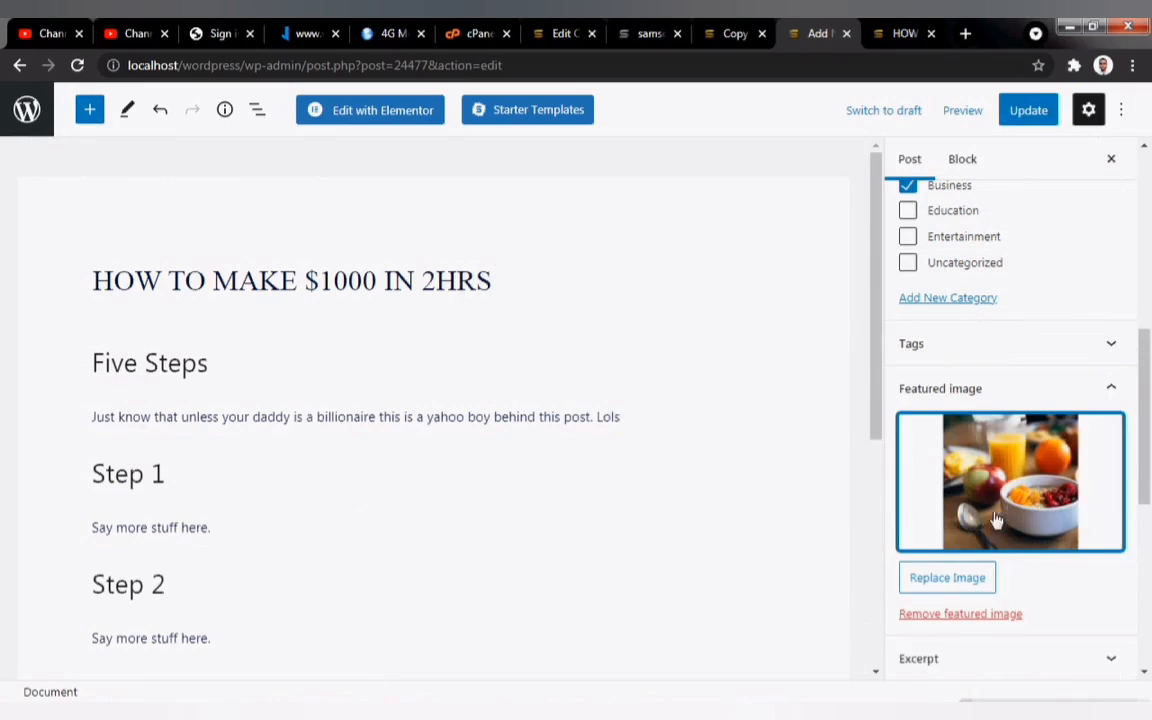
{"action": "left_click", "coordinate": [1046, 115]}
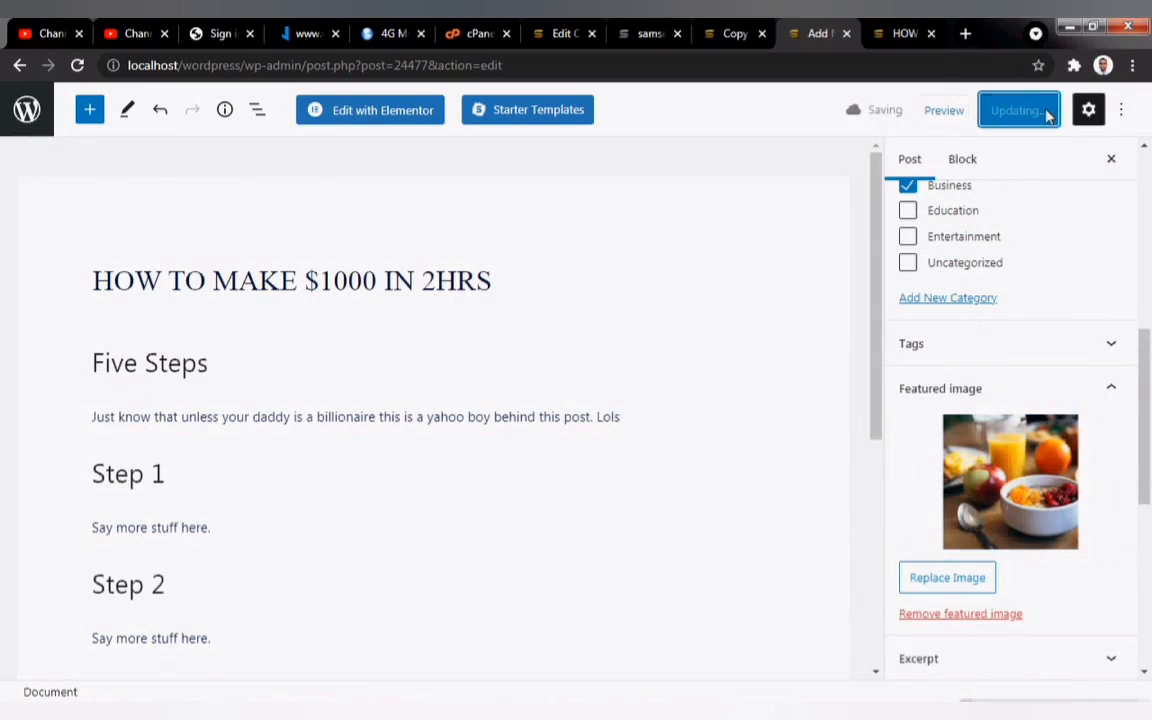
Step: Reload the published post page and check how the featured image appears in it
{"action": "left_click", "coordinate": [897, 36]}
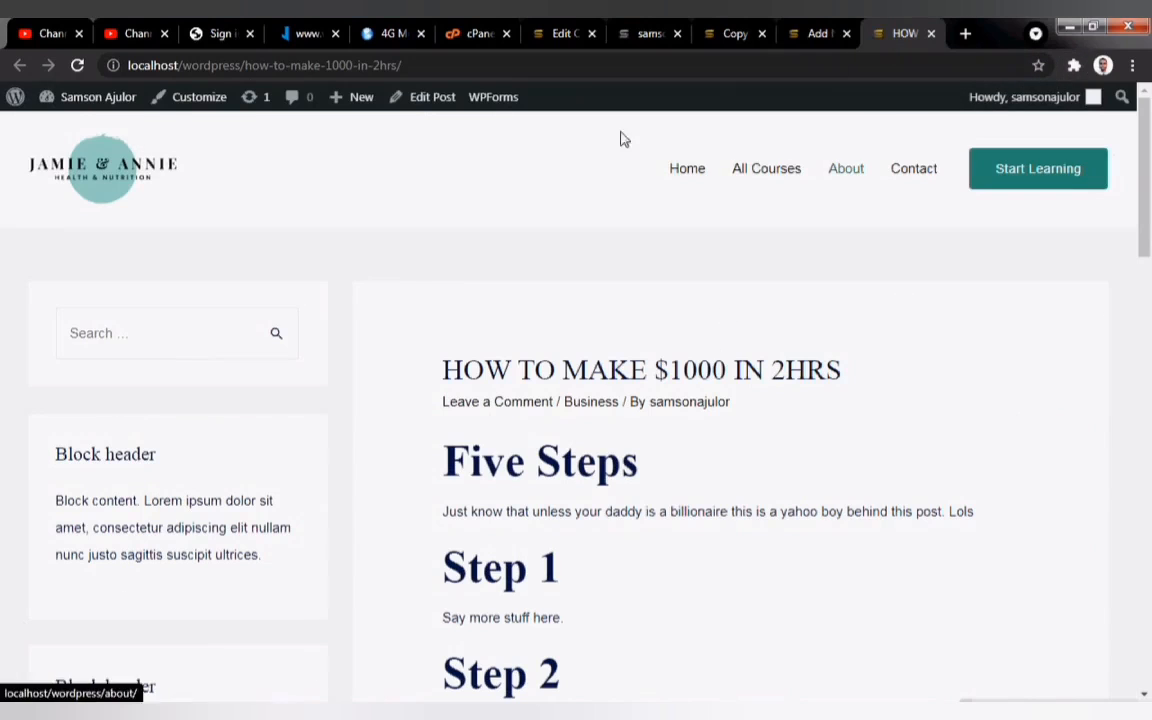
{"action": "left_click", "coordinate": [77, 66]}
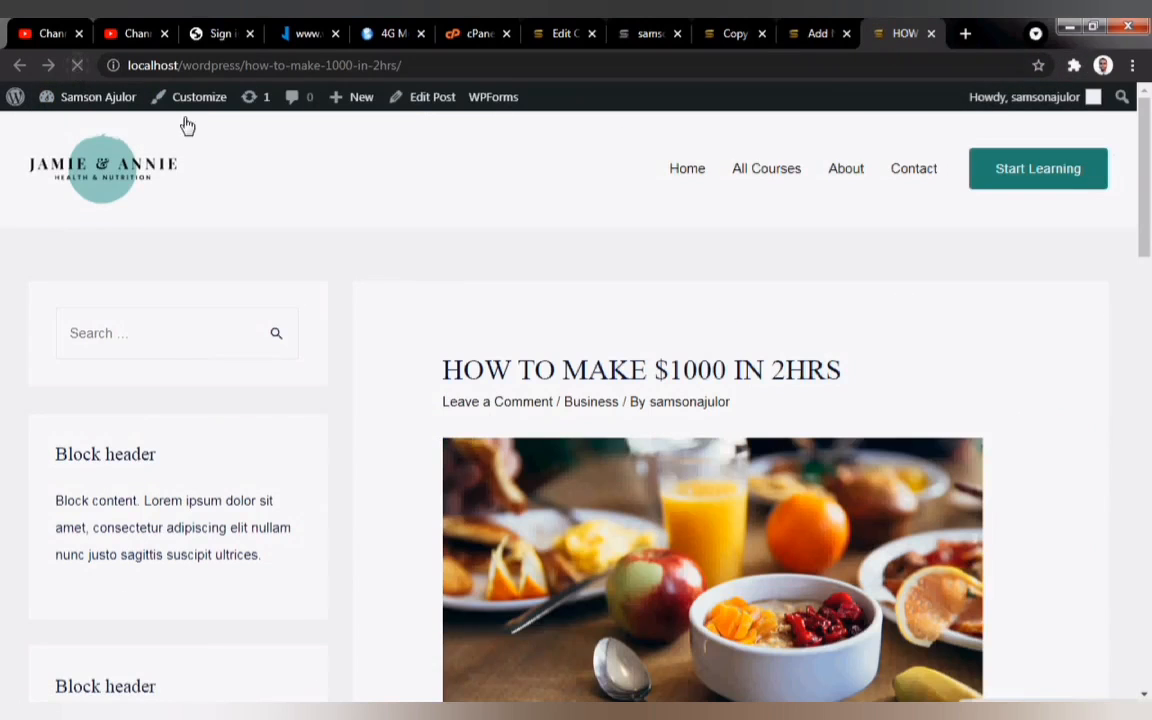
{"action": "scroll", "coordinate": [722, 473], "scroll_direction": "down", "scroll_amount": 10}
{"action": "scroll", "coordinate": [400, 300], "scroll_direction": "up", "scroll_amount": 10}
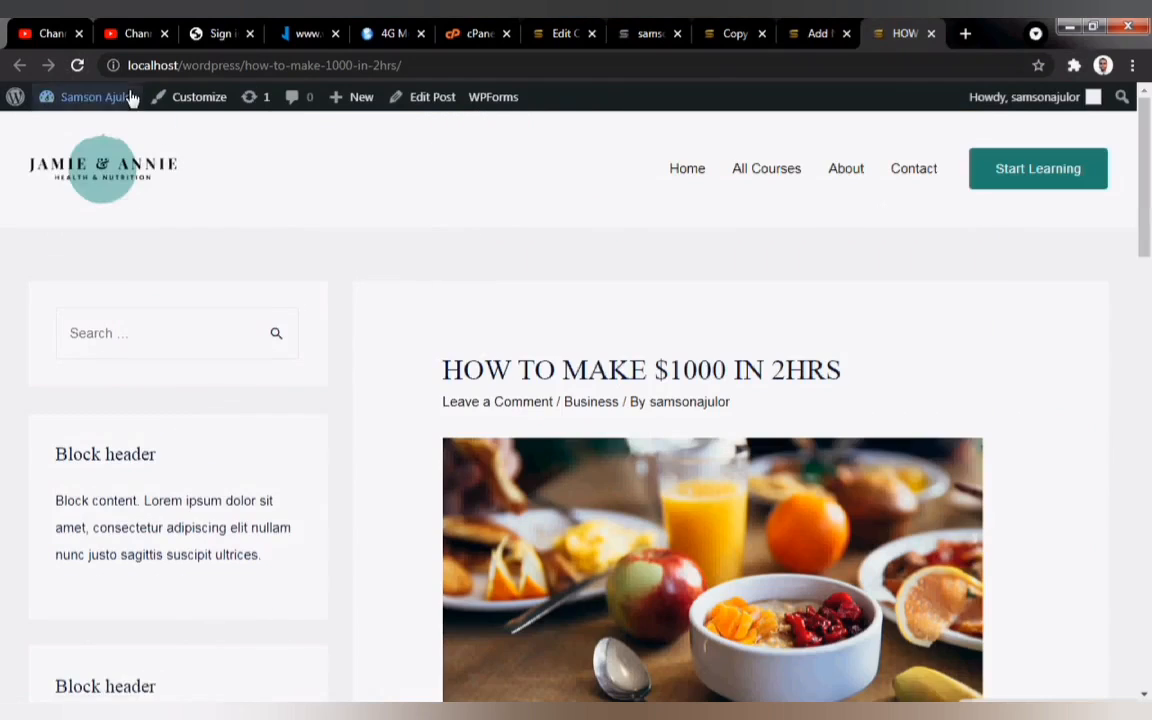
Step: Go to the WordPress dashboard and open the list of installed plugins
{"action": "left_click", "coordinate": [68, 127]}
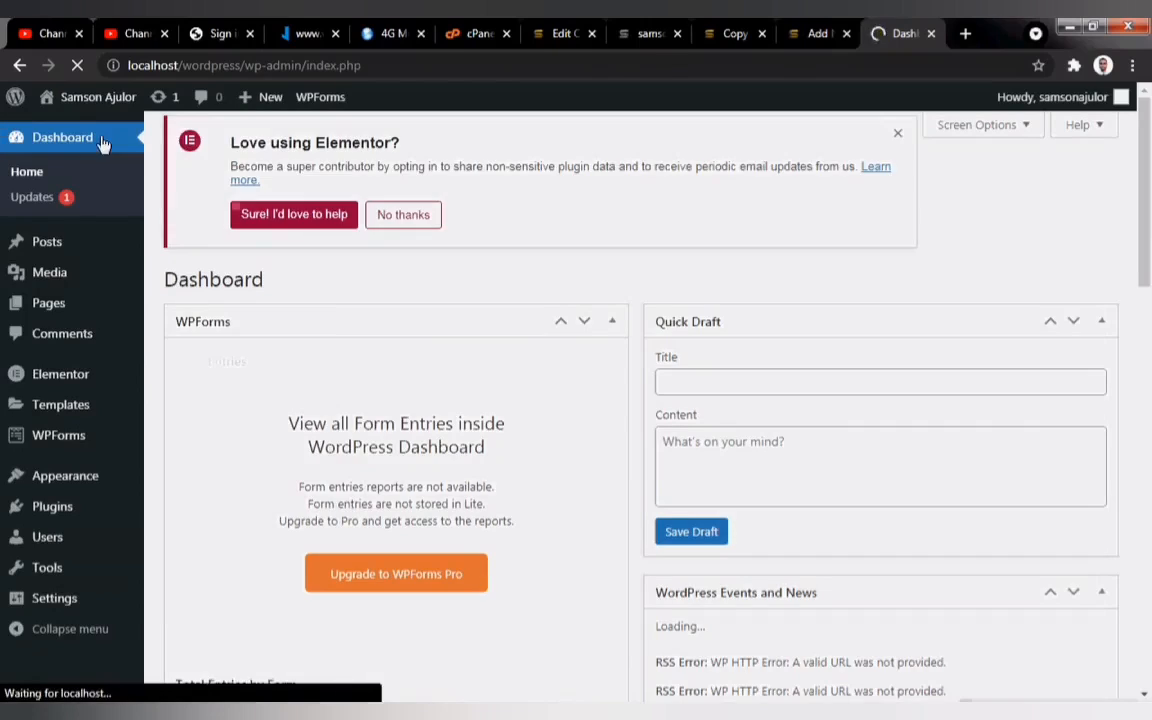
{"action": "mouse_move", "coordinate": [47, 511]}
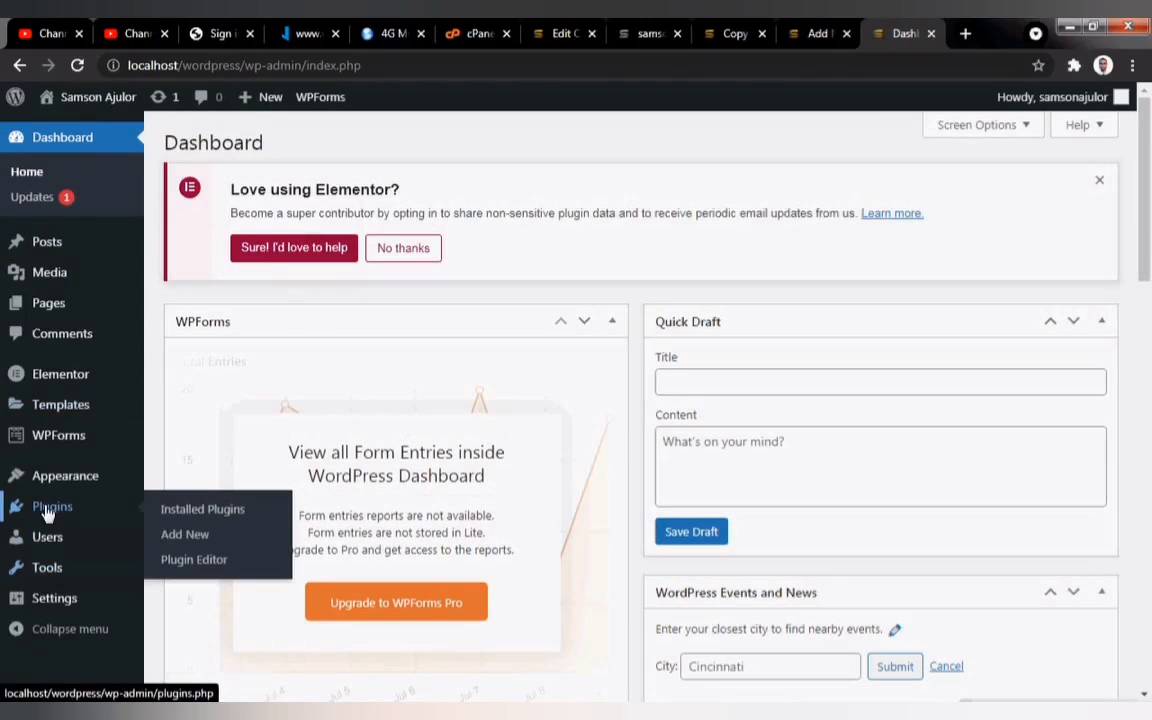
{"action": "left_click", "coordinate": [190, 512]}
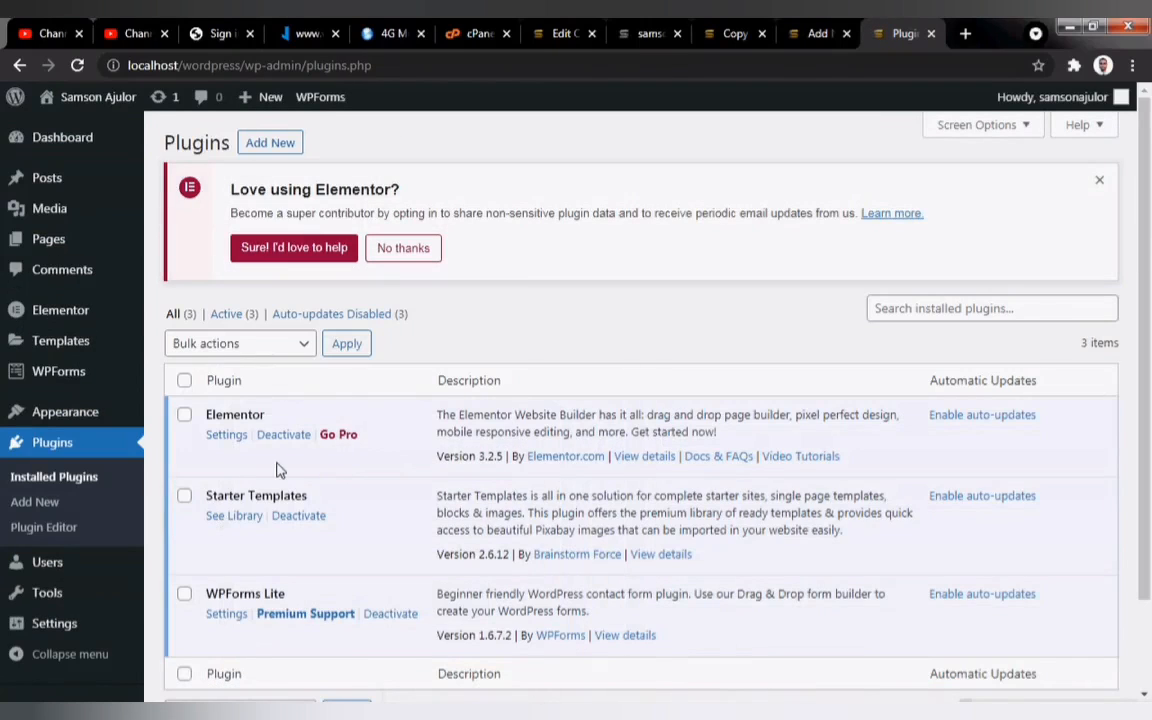
{"action": "scroll", "coordinate": [491, 455], "scroll_direction": "down", "scroll_amount": 2}
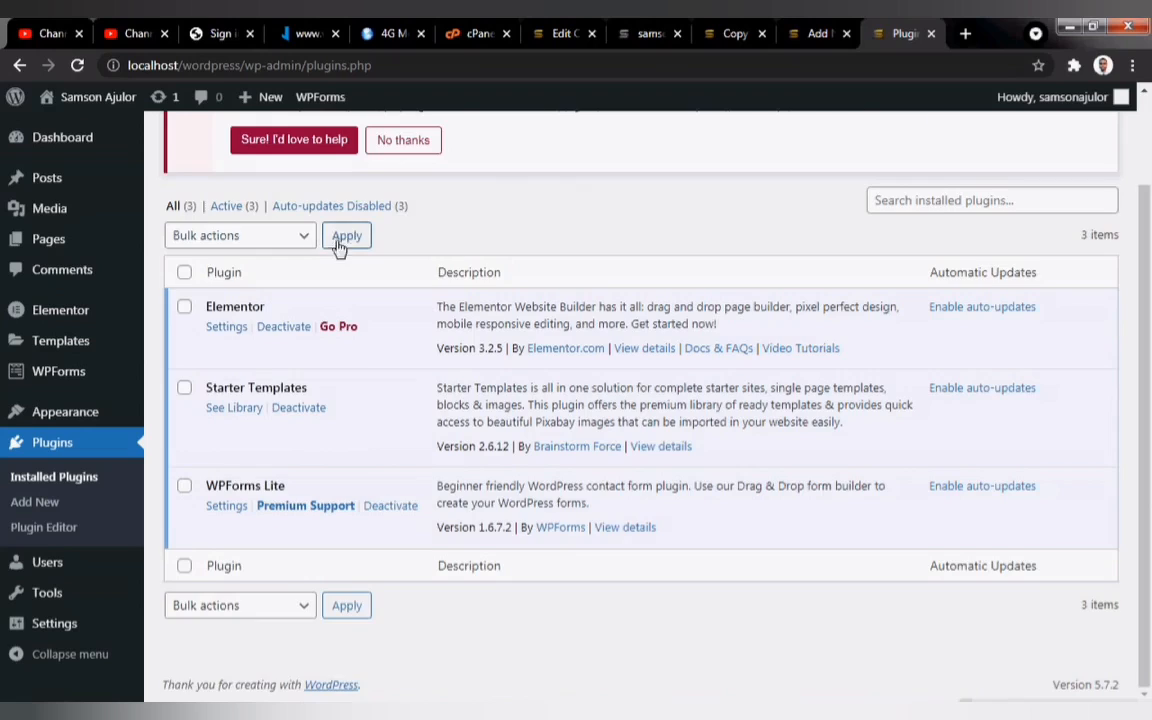
Step: Search the plugin directory for "yoast" and install and activate the Yoast SEO plugin
{"action": "scroll", "coordinate": [430, 230], "scroll_direction": "up", "scroll_amount": 2}
{"action": "left_click", "coordinate": [280, 143]}
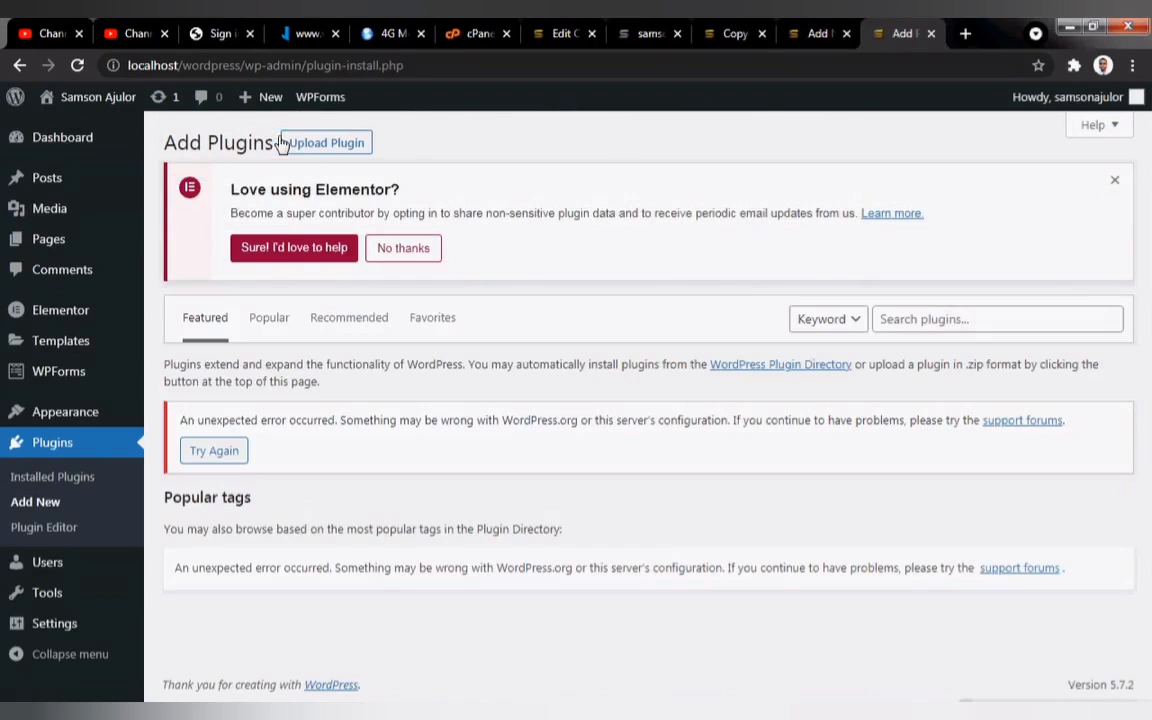
{"action": "left_click", "coordinate": [914, 318]}
{"action": "type", "text": "Yoast"}
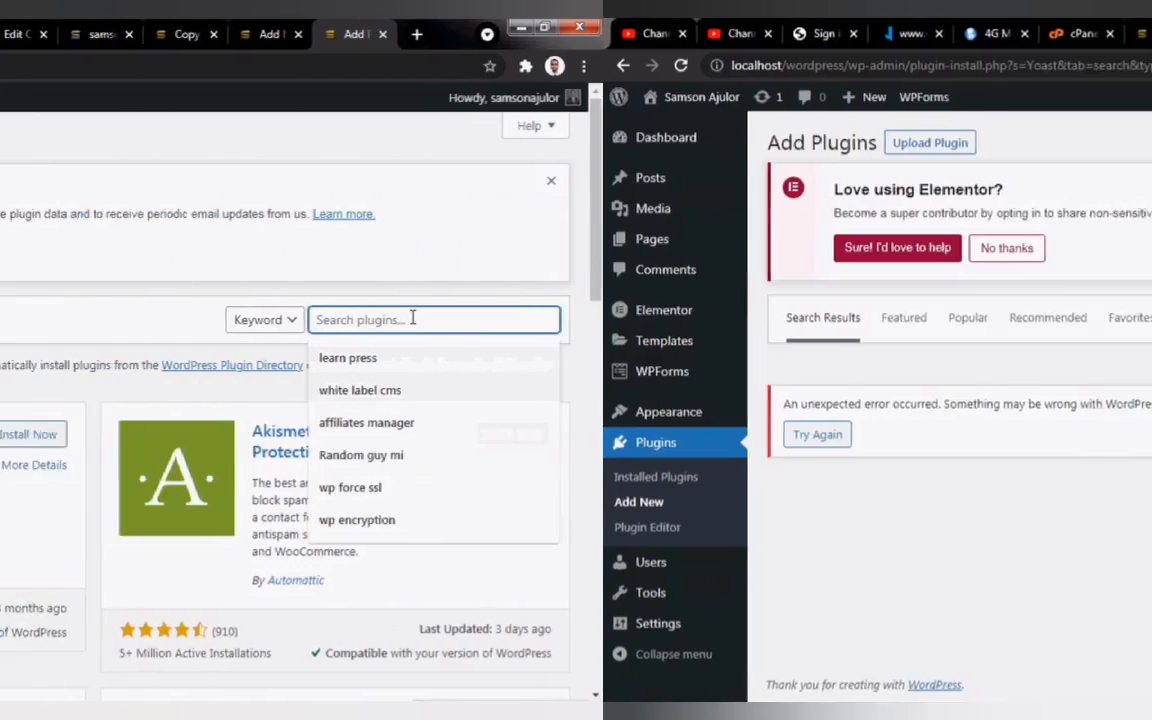
{"action": "type", "text": "Yoast"}
{"action": "left_click", "coordinate": [940, 358]}
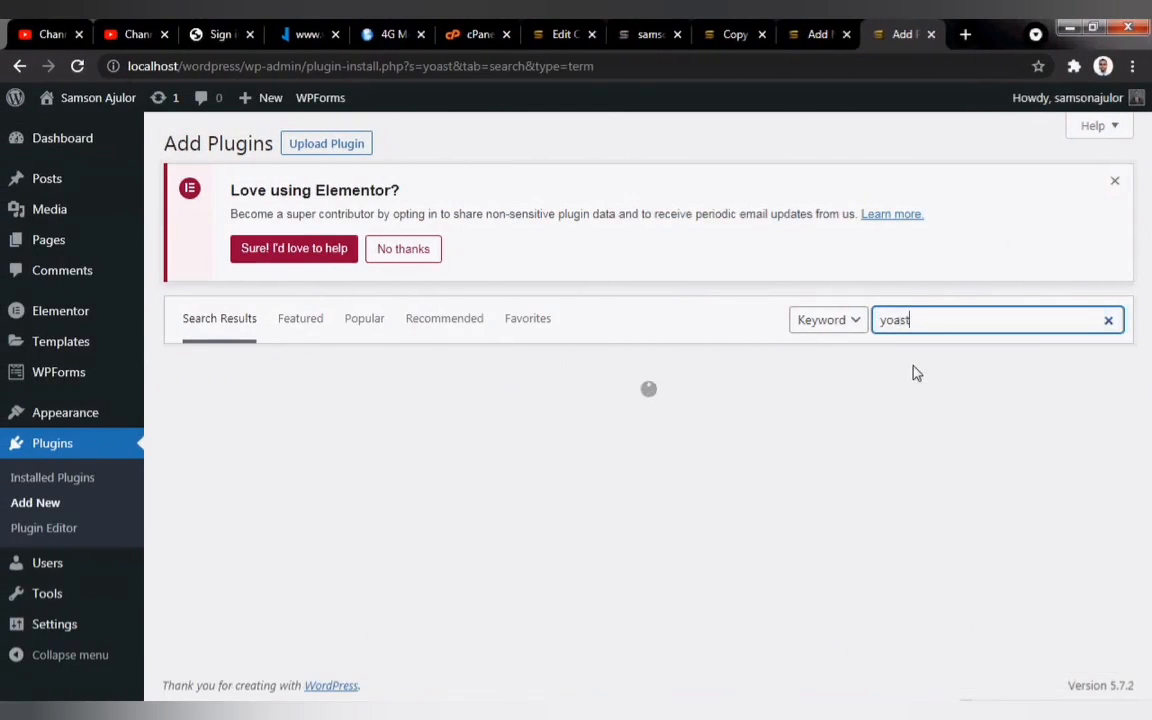
{"action": "left_click", "coordinate": [568, 424]}
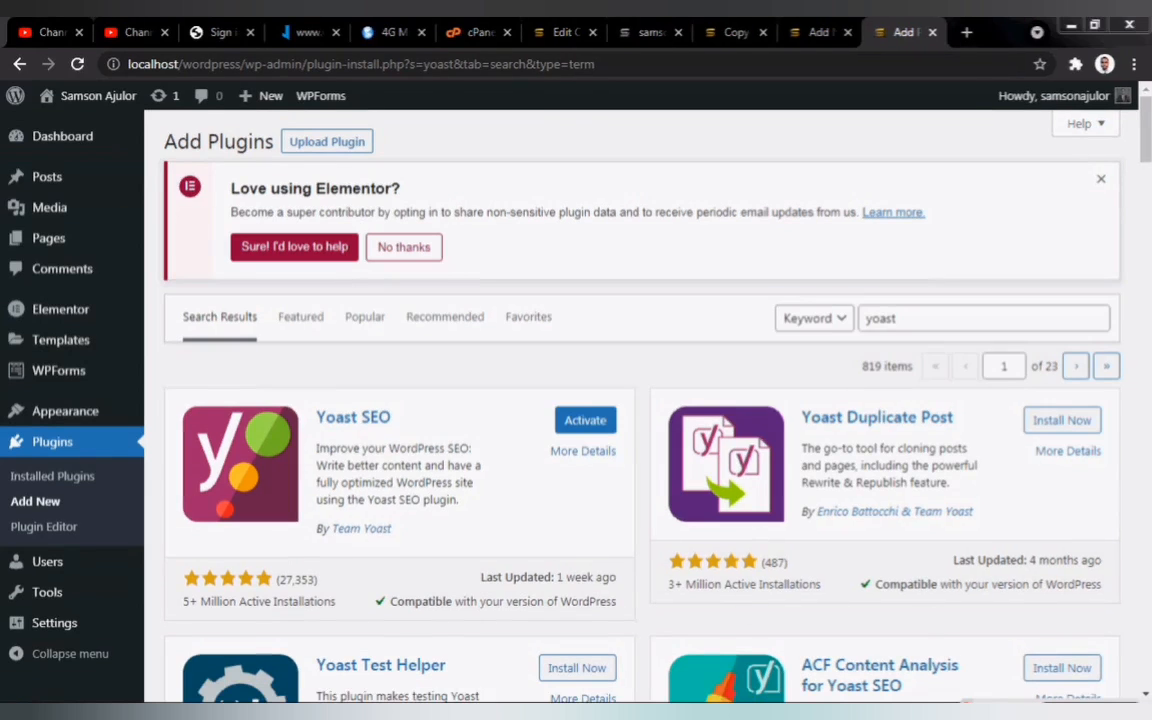
{"action": "left_click", "coordinate": [587, 424]}
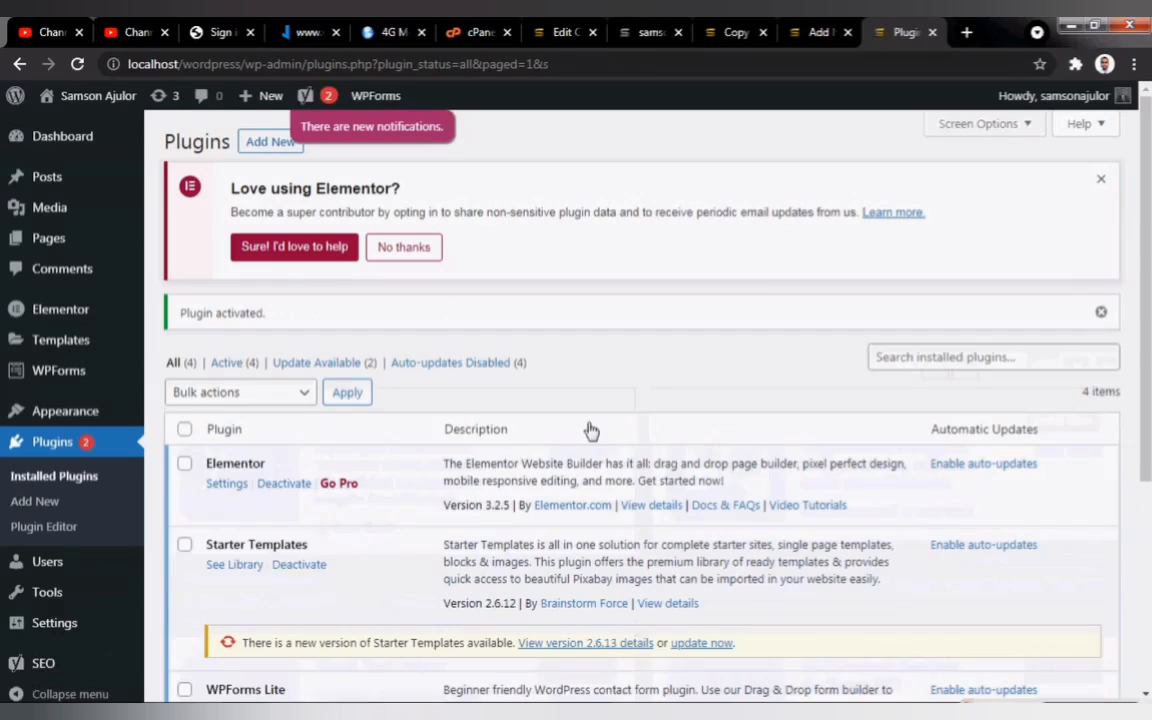
Step: Reload the "HOW TO MAKE $1000 IN 2HRS" post in its editor and expand its Yoast SEO analysis
{"action": "left_click", "coordinate": [808, 37]}
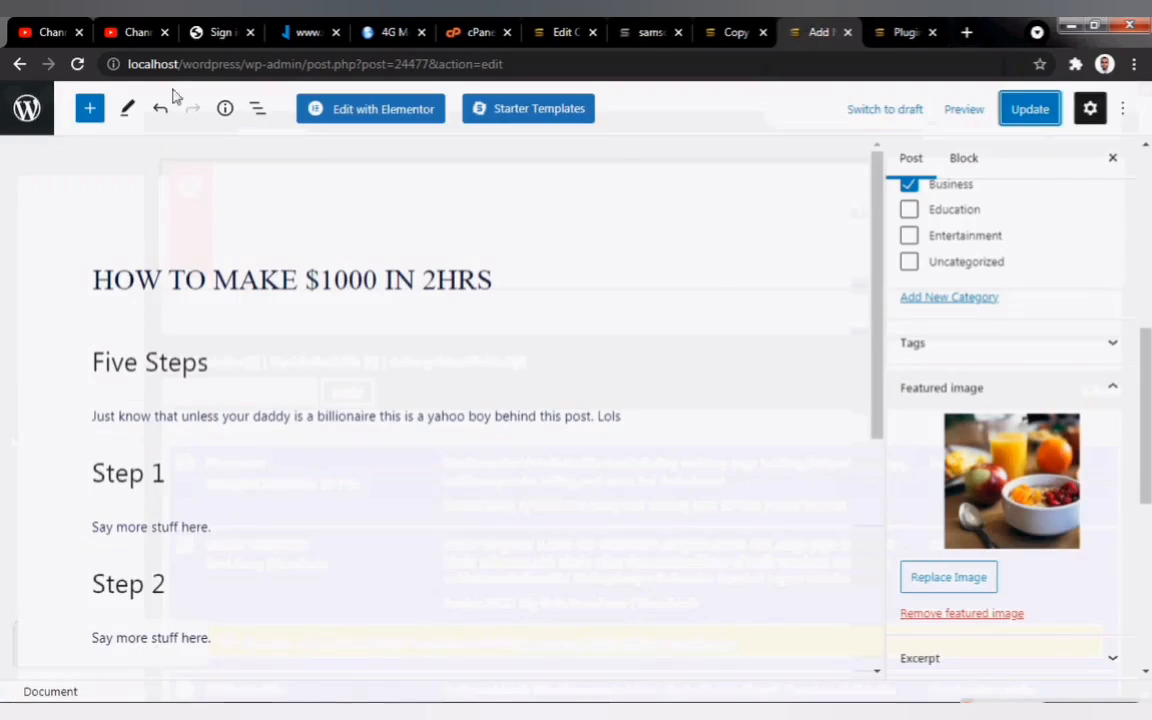
{"action": "left_click", "coordinate": [76, 64]}
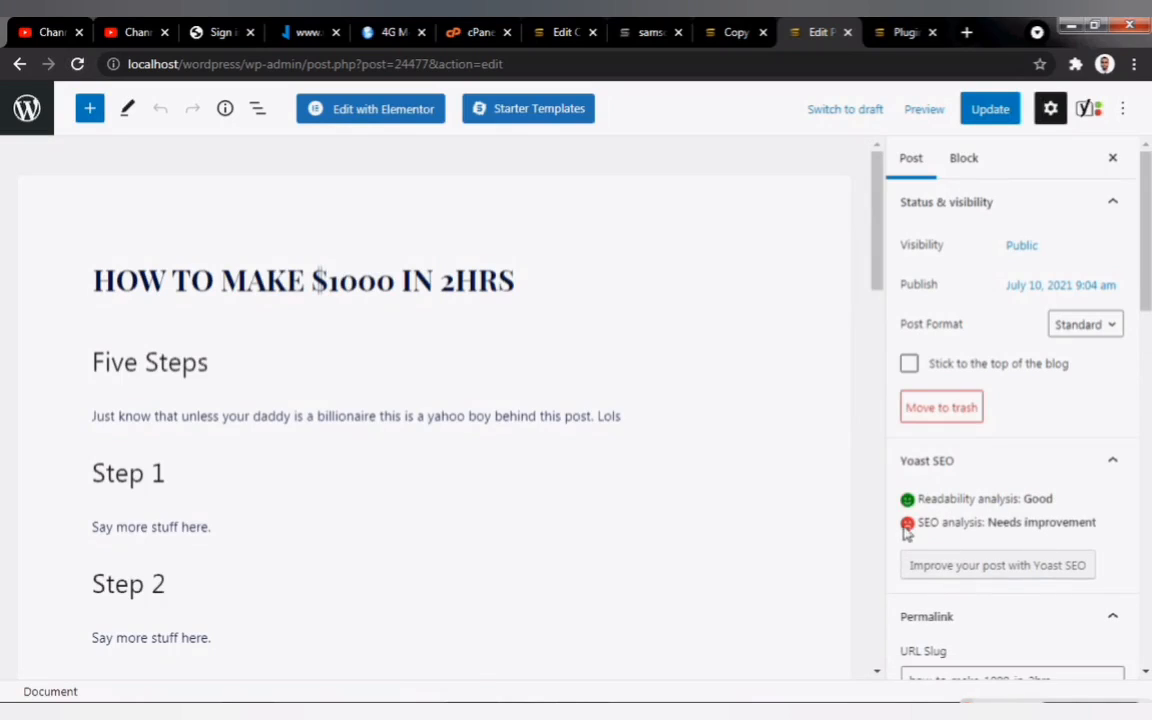
{"action": "left_click", "coordinate": [979, 566]}
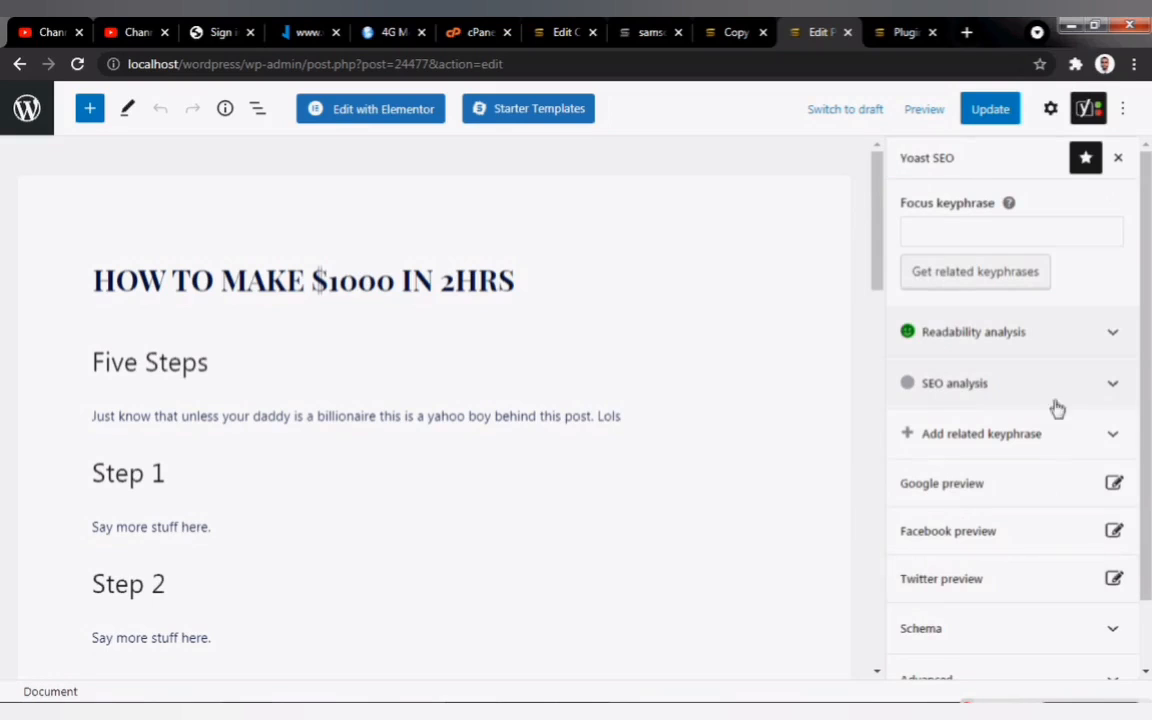
{"action": "left_click", "coordinate": [1113, 388]}
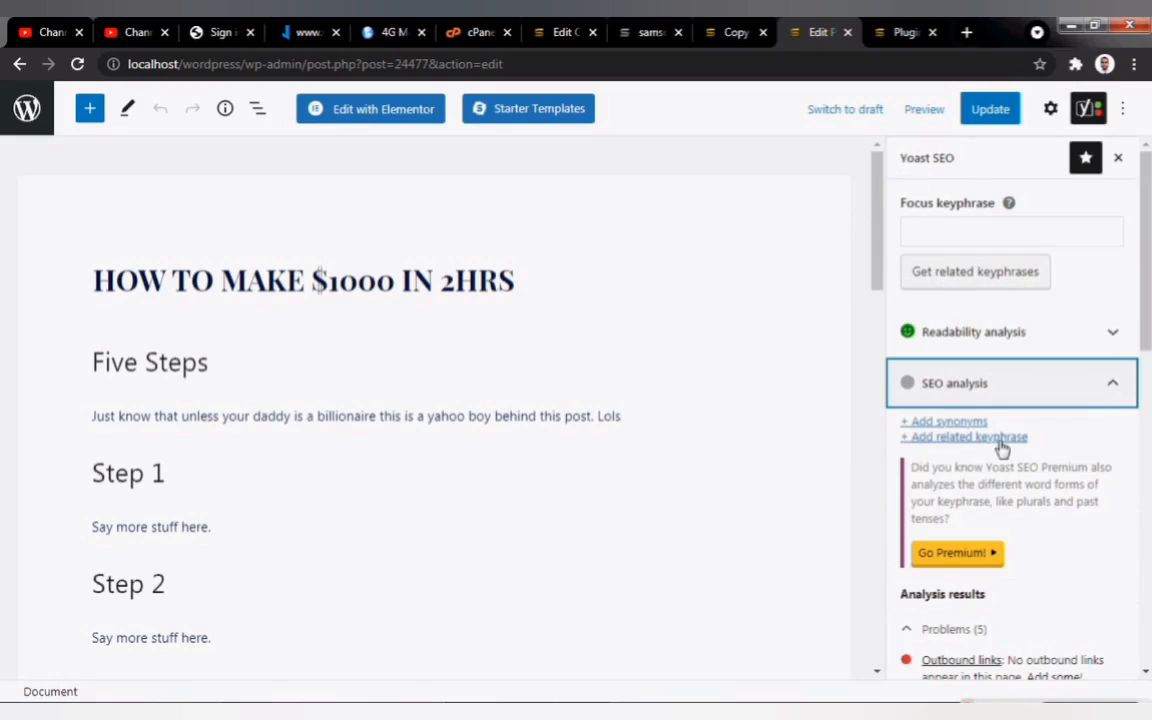
Step: Review the post's SEO analysis results and the related keyphrase and preview options in Yoast SEO
{"action": "scroll", "coordinate": [1002, 450], "scroll_direction": "down", "scroll_amount": 4}
{"action": "scroll", "coordinate": [985, 637], "scroll_direction": "down", "scroll_amount": 3}
{"action": "scroll", "coordinate": [985, 637], "scroll_direction": "up", "scroll_amount": 5}
{"action": "scroll", "coordinate": [957, 283], "scroll_direction": "up", "scroll_amount": 2}
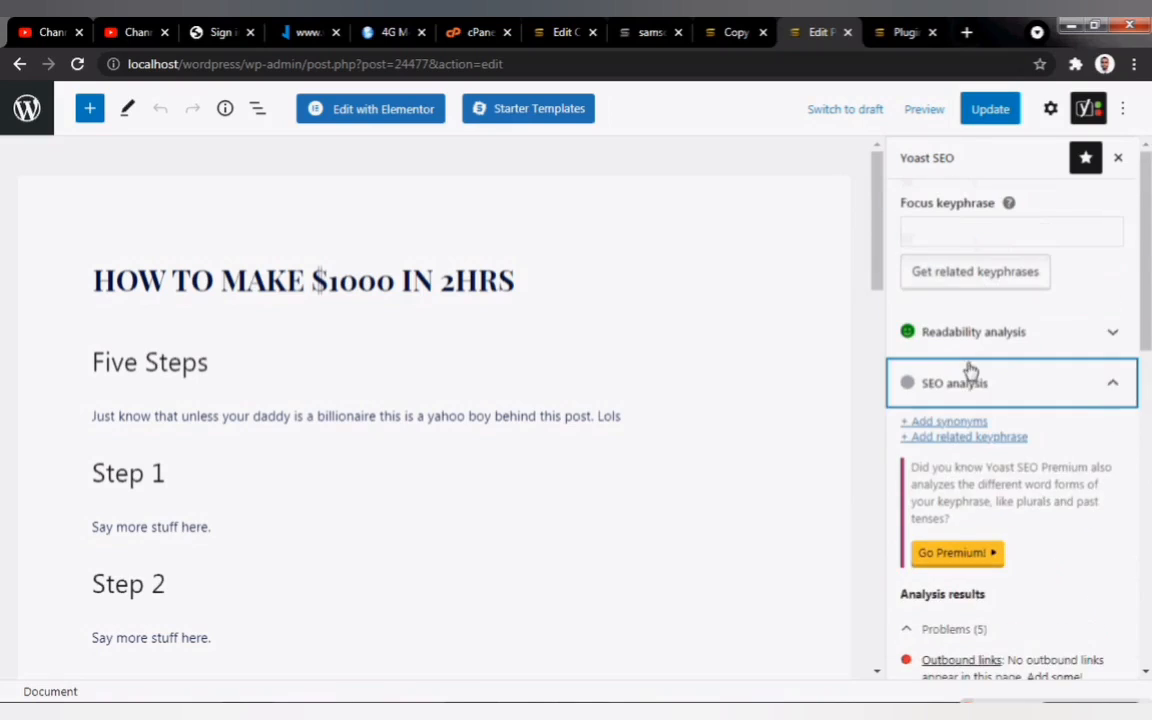
{"action": "scroll", "coordinate": [965, 440], "scroll_direction": "down", "scroll_amount": 7}
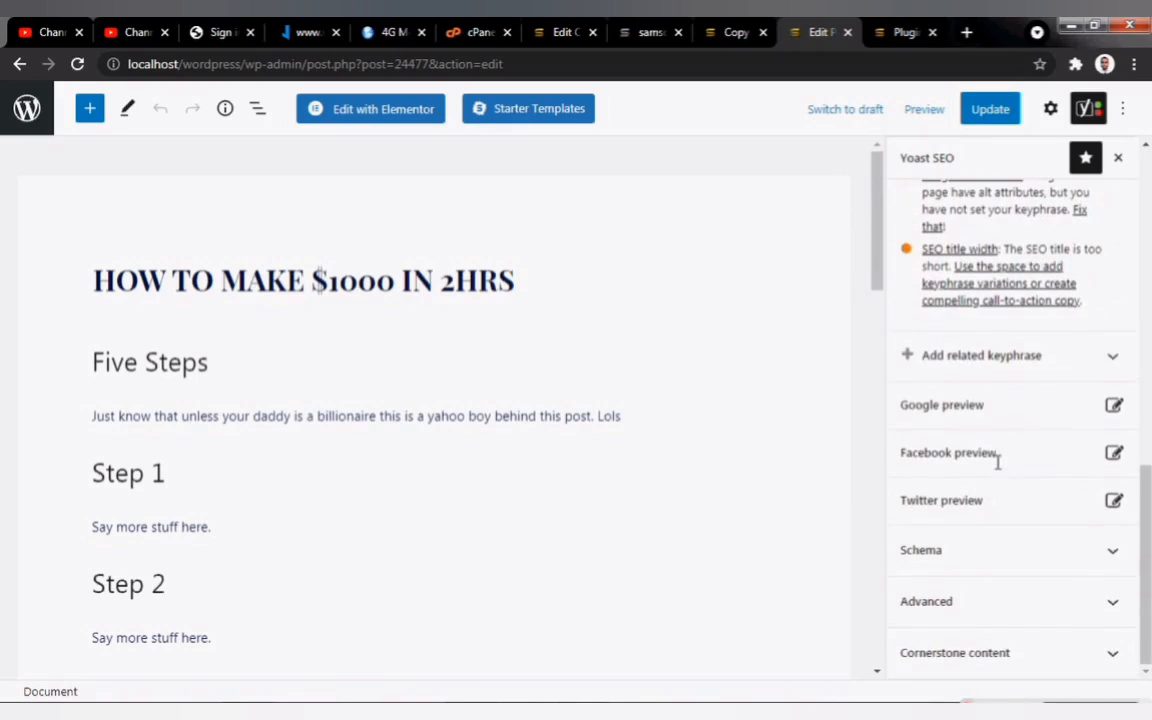
{"action": "left_click", "coordinate": [1110, 357]}
{"action": "scroll", "coordinate": [1016, 465], "scroll_direction": "down", "scroll_amount": 2}
{"action": "scroll", "coordinate": [1013, 455], "scroll_direction": "up", "scroll_amount": 3}
{"action": "scroll", "coordinate": [1013, 456], "scroll_direction": "up", "scroll_amount": 7}
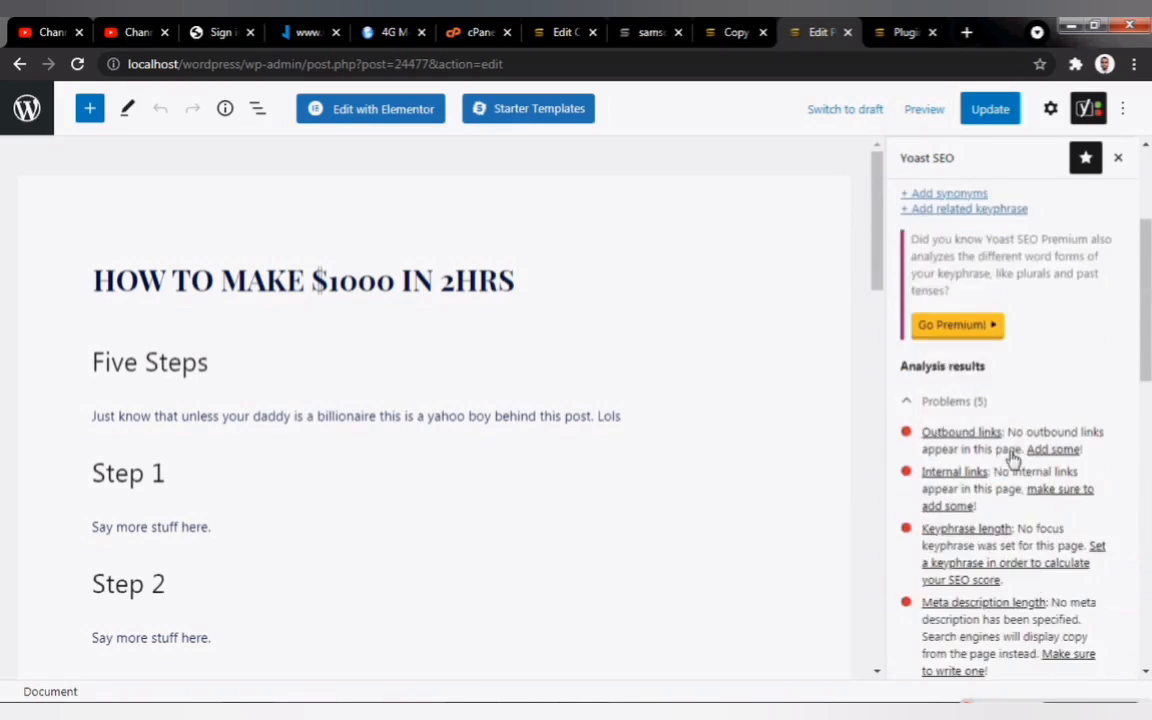
Step: Set the focus keyphrase to the post title "HOW TO MAKE $1000 IN 2HRS" and check the SEO analysis
{"action": "left_click", "coordinate": [993, 232]}
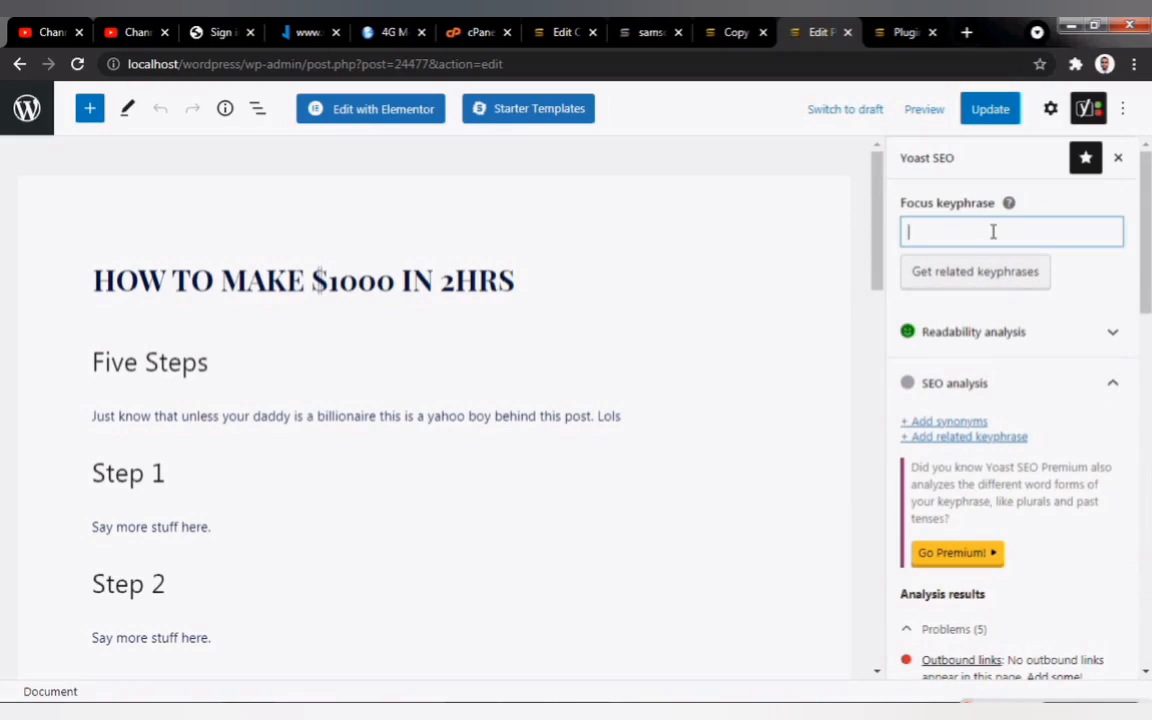
{"action": "left_click_drag", "start_coordinate": [533, 277], "coordinate": [90, 272]}
{"action": "key", "text": "ctrl+c"}
{"action": "left_click", "coordinate": [964, 231]}
{"action": "key", "text": "ctrl+v"}
{"action": "scroll", "coordinate": [1050, 494], "scroll_direction": "down", "scroll_amount": 5}
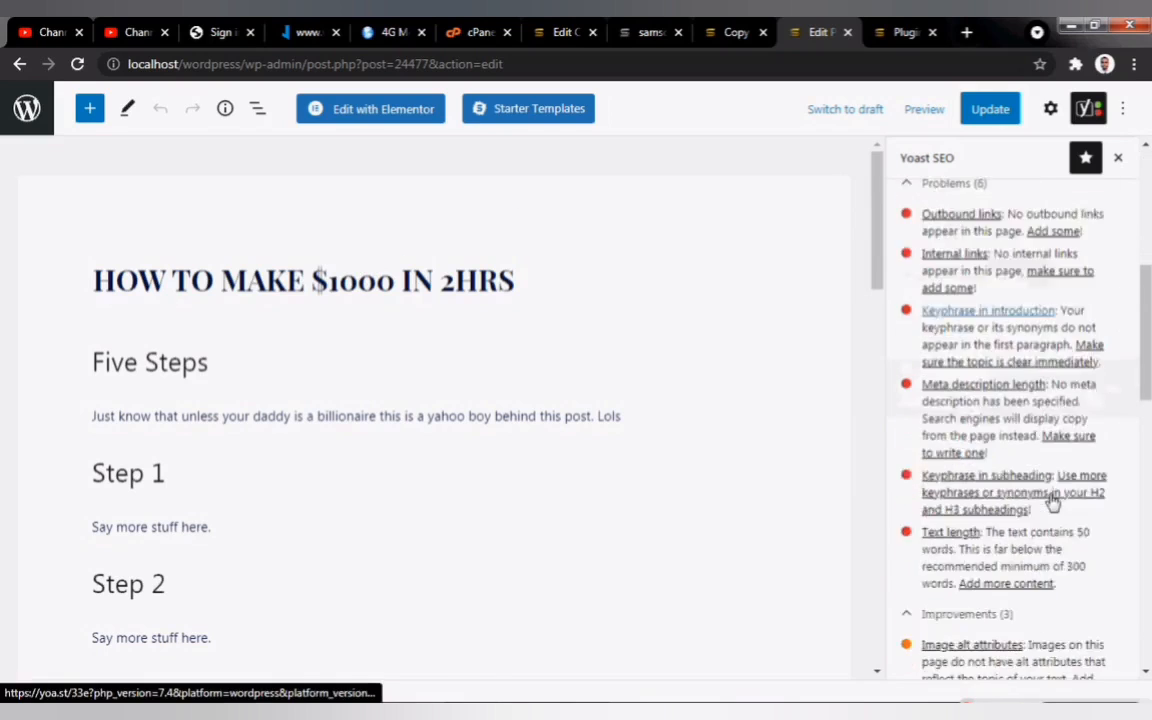
{"action": "scroll", "coordinate": [1041, 483], "scroll_direction": "up", "scroll_amount": 5}
{"action": "scroll", "coordinate": [1070, 420], "scroll_direction": "down", "scroll_amount": 10}
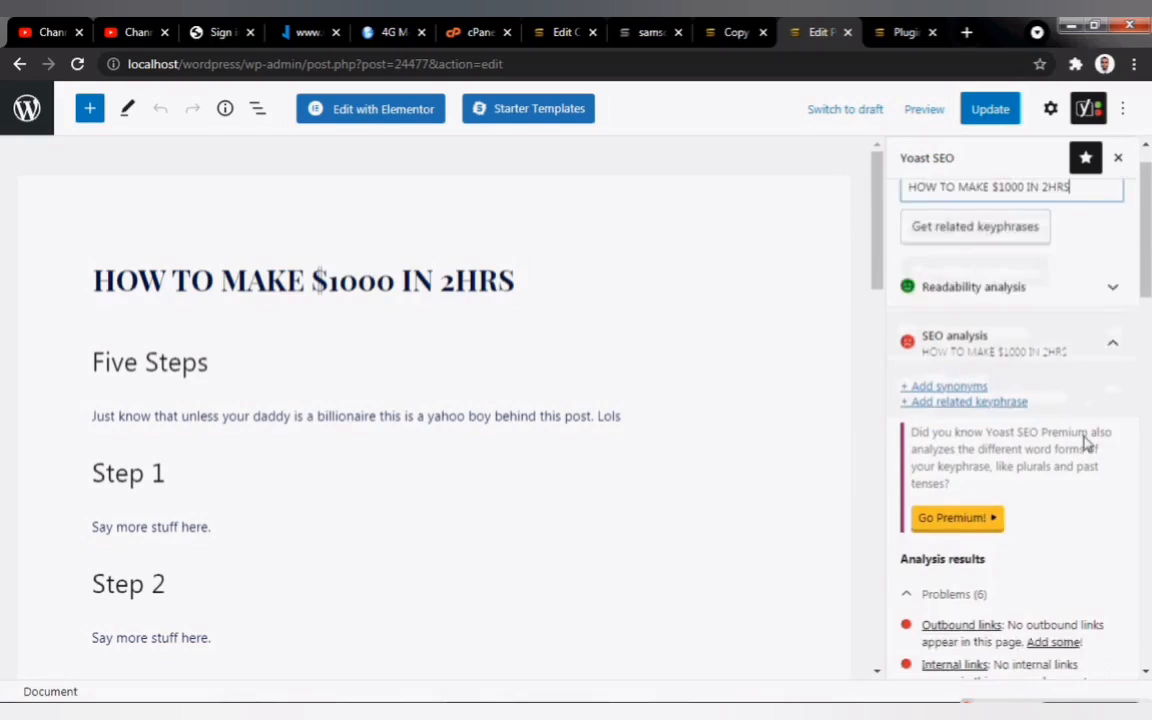
Step: Locate the Yoast meta description setting and copy the post's introductory paragraph under "Five Steps"
{"action": "scroll", "coordinate": [236, 360], "scroll_direction": "down", "scroll_amount": 15}
{"action": "scroll", "coordinate": [236, 360], "scroll_direction": "up", "scroll_amount": 3}
{"action": "left_click", "coordinate": [243, 229]}
{"action": "scroll", "coordinate": [249, 406], "scroll_direction": "down", "scroll_amount": 4}
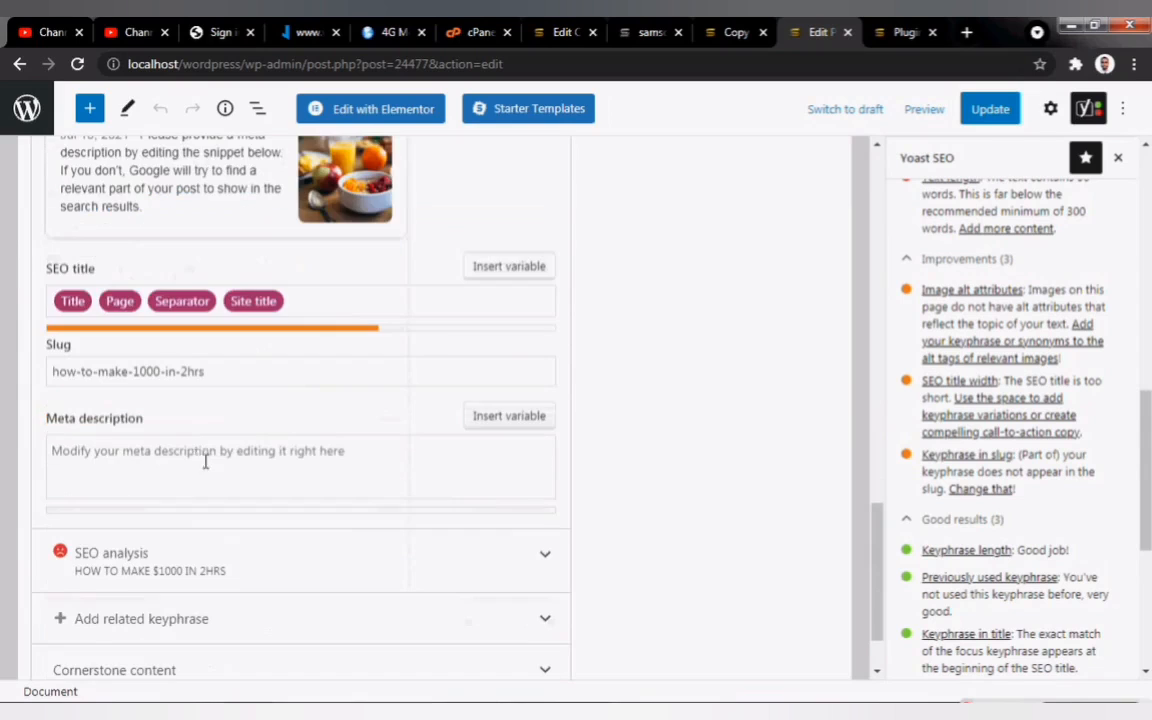
{"action": "left_click", "coordinate": [247, 465]}
{"action": "scroll", "coordinate": [249, 460], "scroll_direction": "up", "scroll_amount": 20}
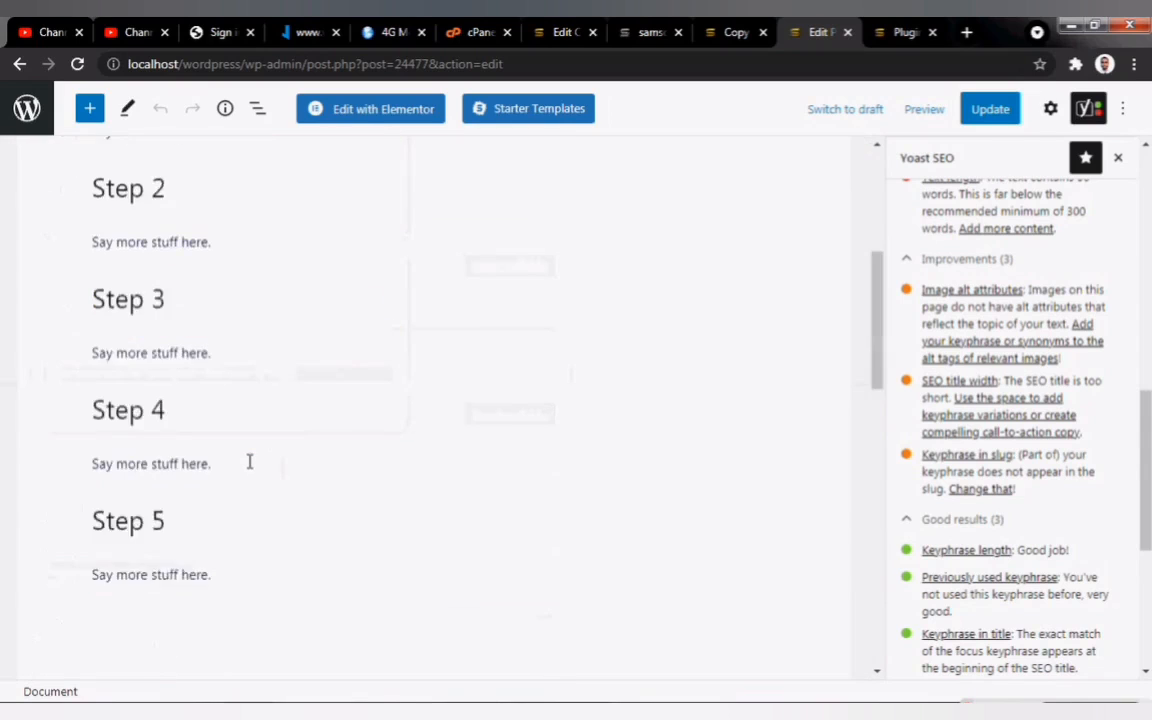
{"action": "left_click", "coordinate": [94, 416]}
{"action": "left_click_drag", "start_coordinate": [94, 416], "coordinate": [630, 402]}
{"action": "key", "text": "ctrl+c"}
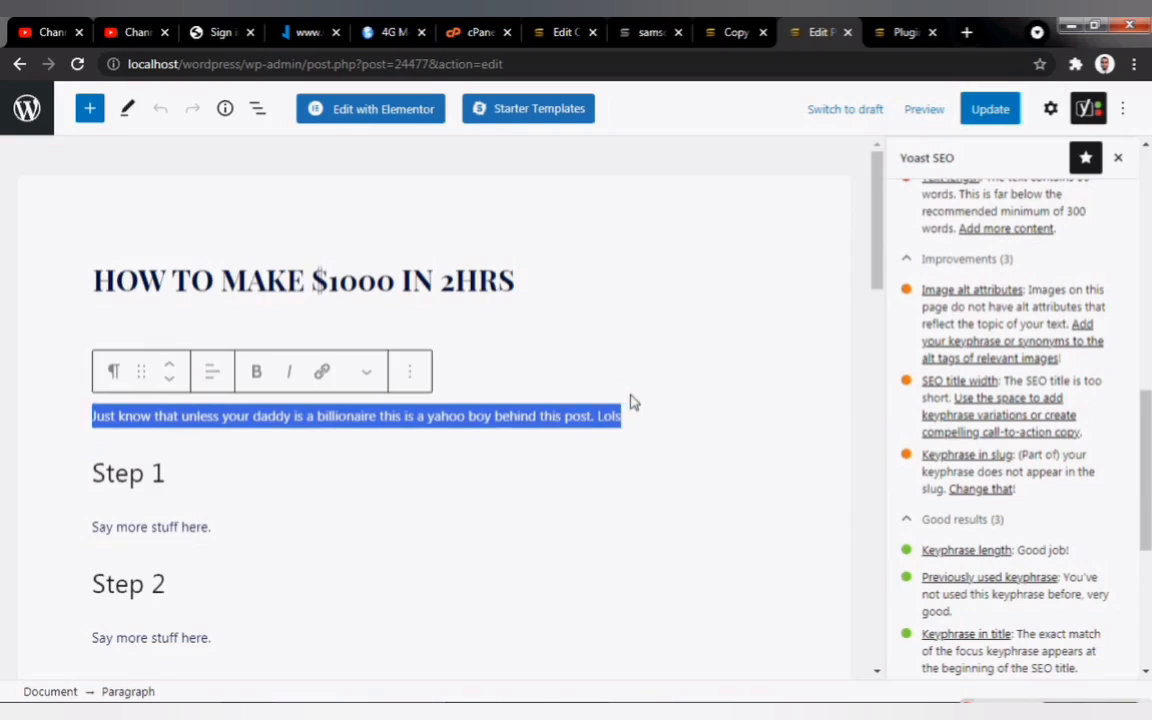
Step: Write the meta description as "How to make $1000 in 1hrs." followed by the copied introductory paragraph
{"action": "scroll", "coordinate": [640, 450], "scroll_direction": "down", "scroll_amount": 18}
{"action": "left_click", "coordinate": [233, 487]}
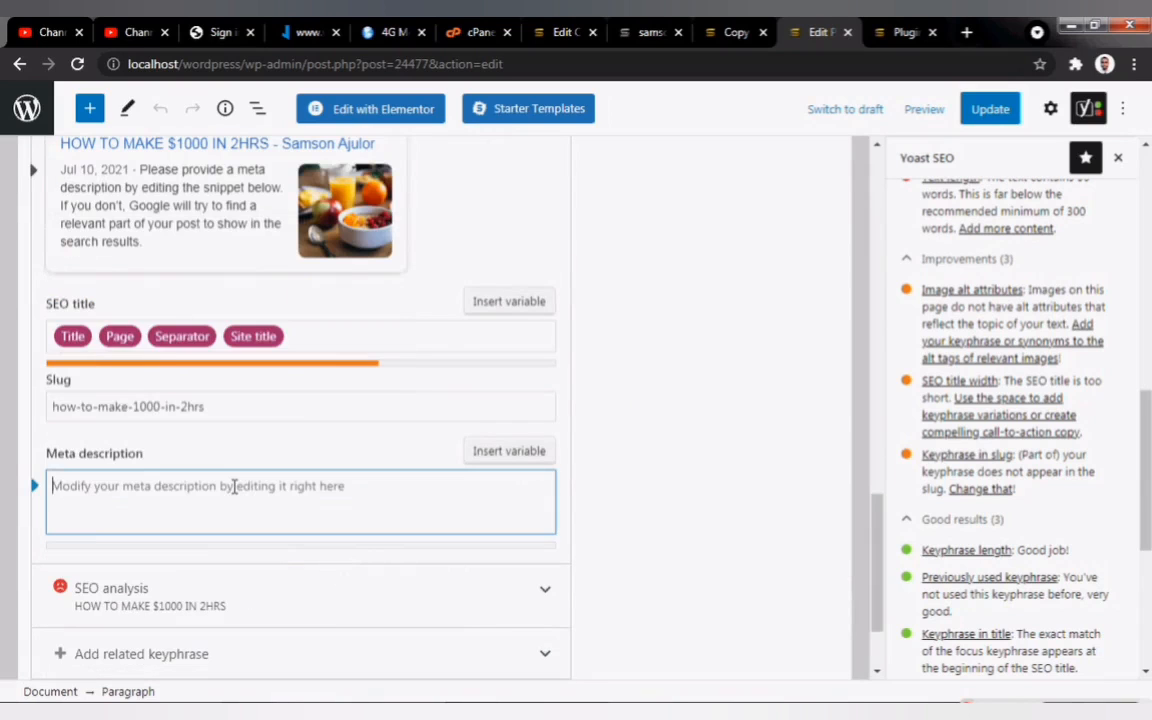
{"action": "type", "text": "How to make $1000 in 1hrs."}
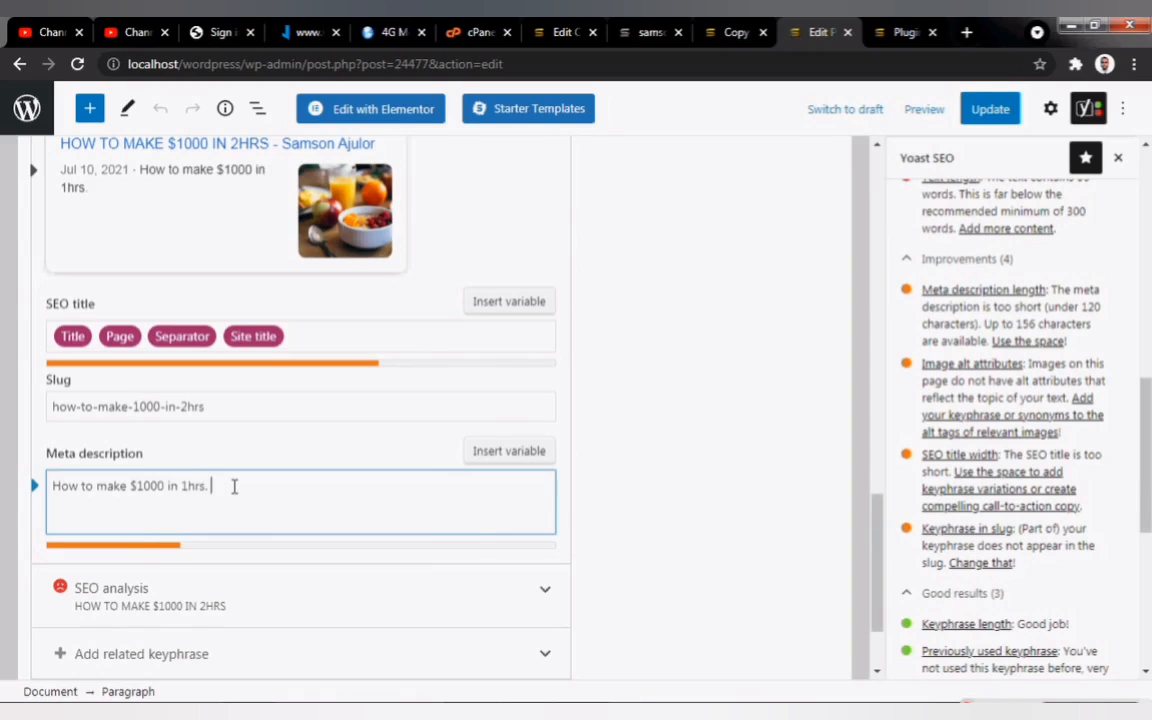
{"action": "key", "text": "ctrl+v"}
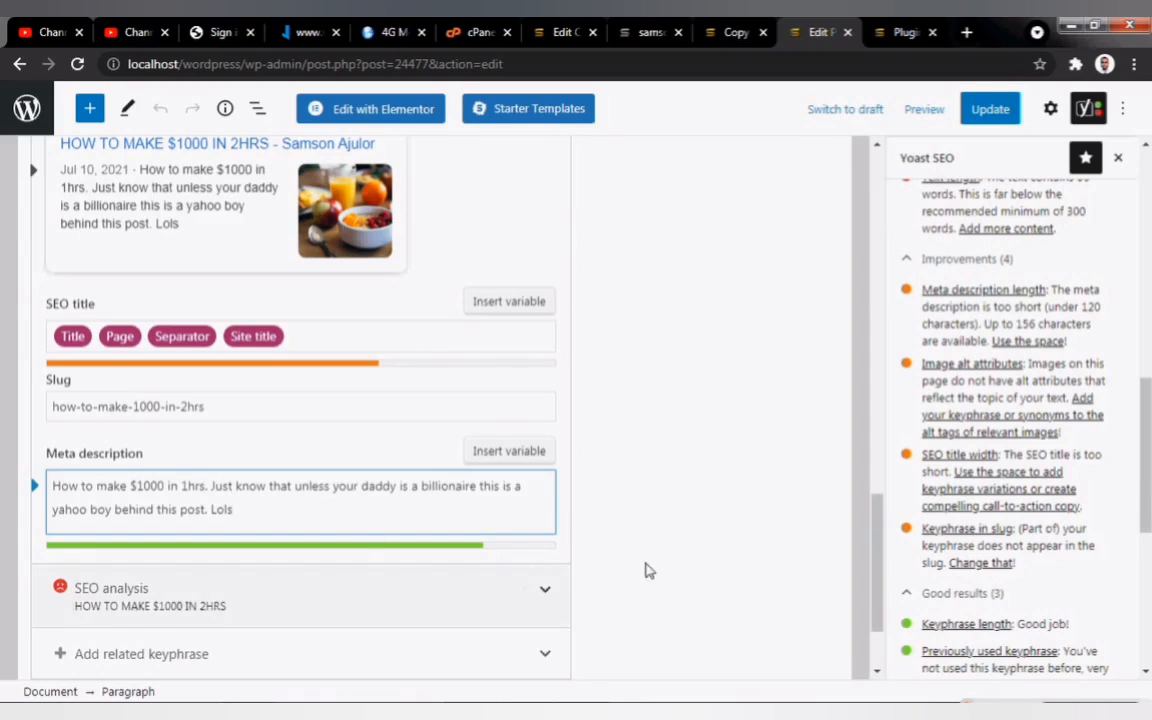
Step: Expand the SEO analysis below the meta description to check its results, and update the post
{"action": "scroll", "coordinate": [507, 467], "scroll_direction": "down", "scroll_amount": 2}
{"action": "left_click", "coordinate": [545, 465]}
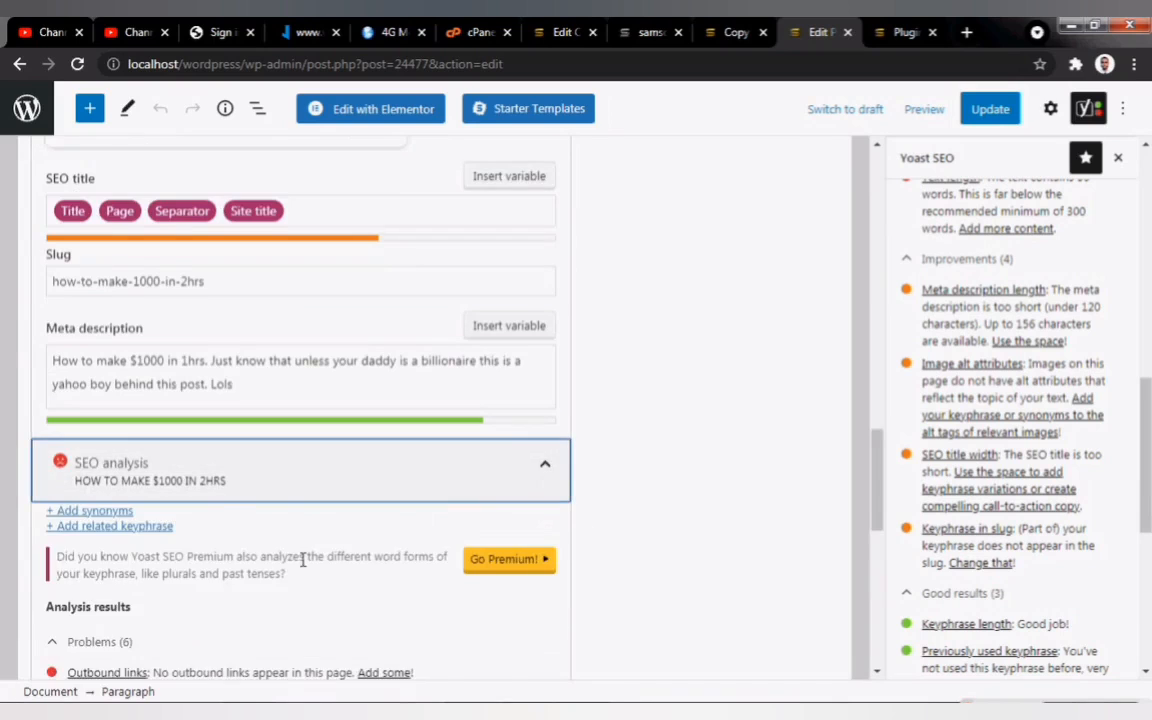
{"action": "scroll", "coordinate": [302, 555], "scroll_direction": "down", "scroll_amount": 4}
{"action": "left_click", "coordinate": [990, 108]}
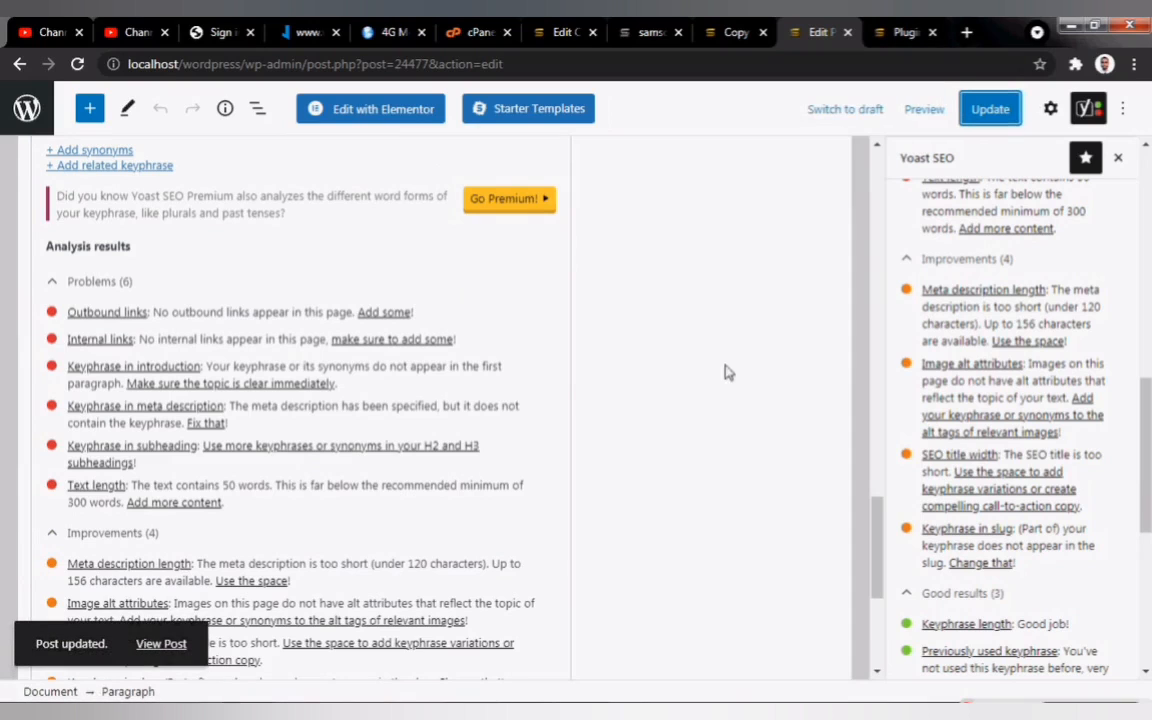
{"action": "scroll", "coordinate": [632, 470], "scroll_direction": "up", "scroll_amount": 10}
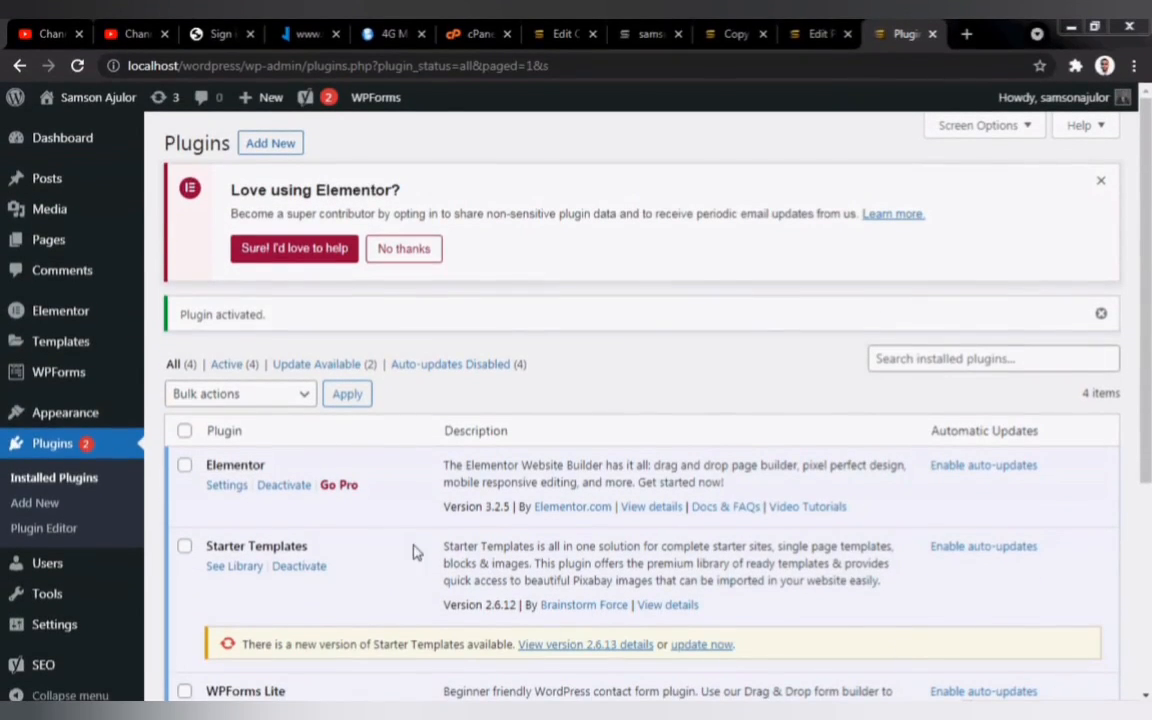
Step: Look through the installed plugins and open the list of all pages
{"action": "scroll", "coordinate": [524, 497], "scroll_direction": "down", "scroll_amount": 1}
{"action": "scroll", "coordinate": [524, 497], "scroll_direction": "down", "scroll_amount": 3}
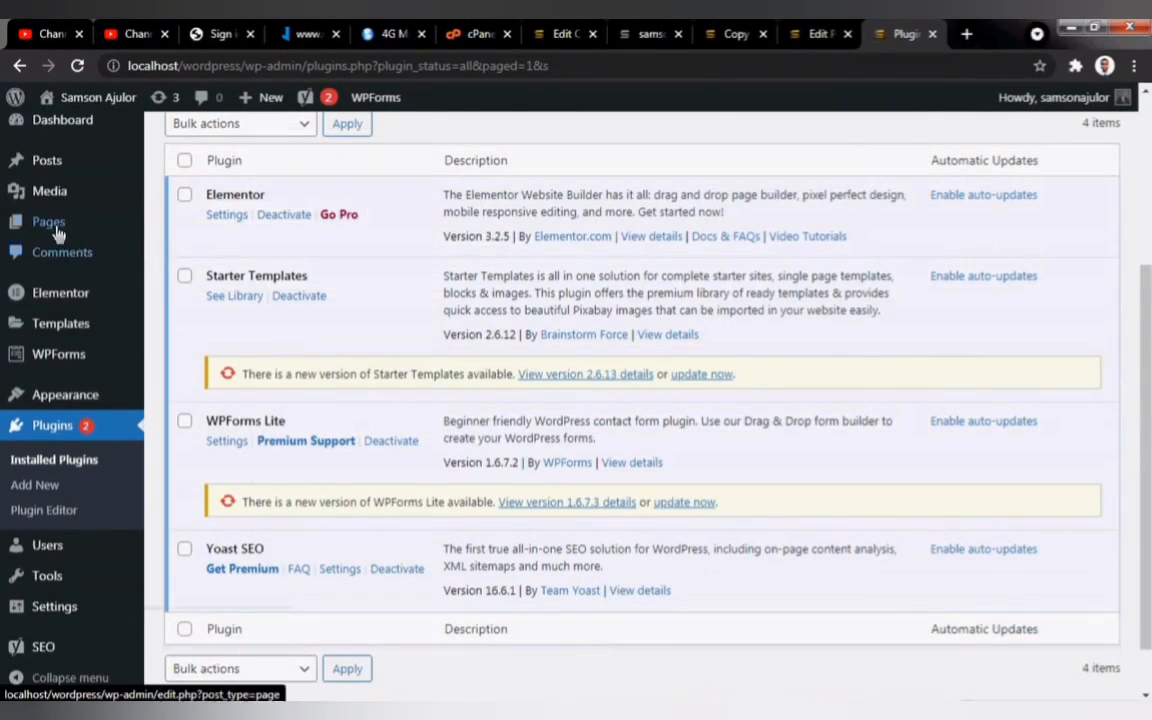
{"action": "mouse_move", "coordinate": [46, 222]}
{"action": "left_click", "coordinate": [190, 232]}
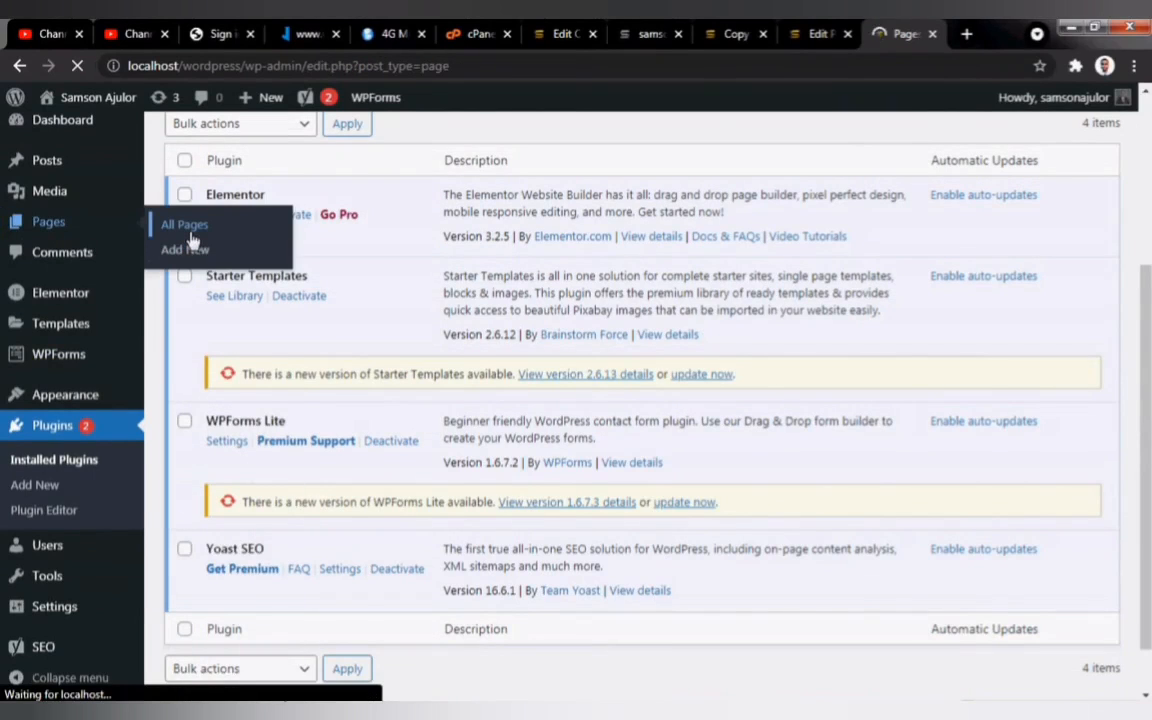
Step: Move the "All Courses" page to the trash
{"action": "scroll", "coordinate": [340, 410], "scroll_direction": "down", "scroll_amount": 1}
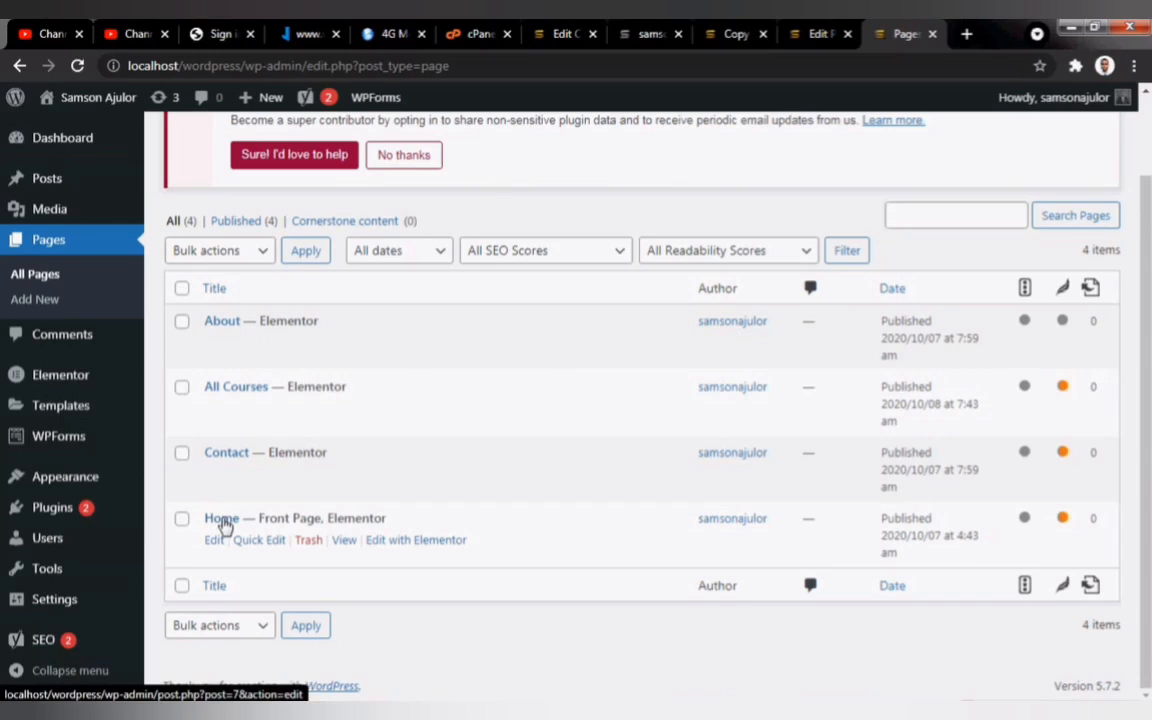
{"action": "left_click", "coordinate": [181, 387]}
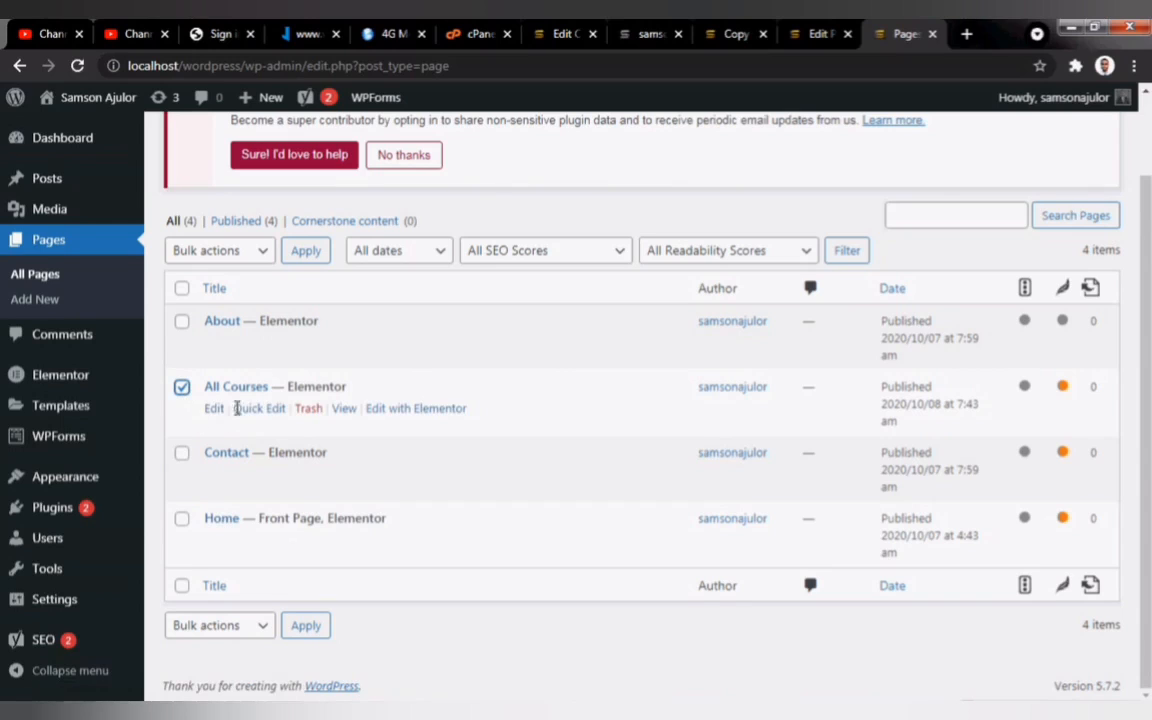
{"action": "left_click", "coordinate": [310, 412]}
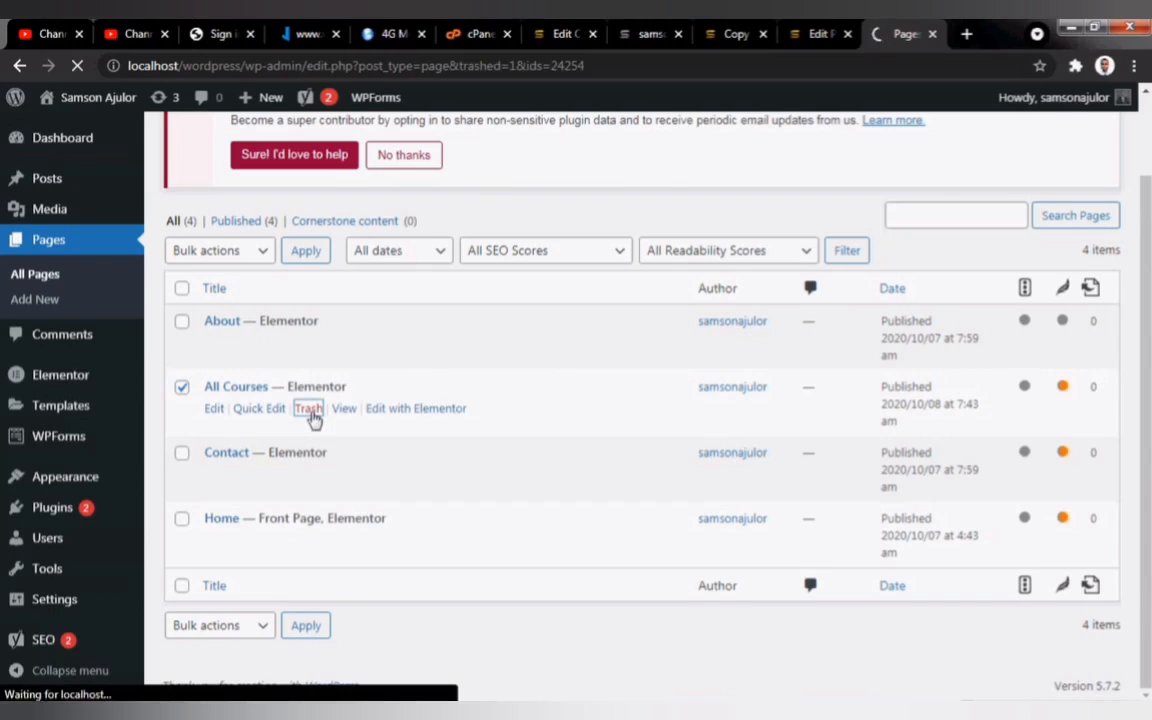
Step: Open the Home page for editing with Elementor and try to dismiss the Yoast SEO for Elementor notice
{"action": "scroll", "coordinate": [314, 590], "scroll_direction": "down", "scroll_amount": 3}
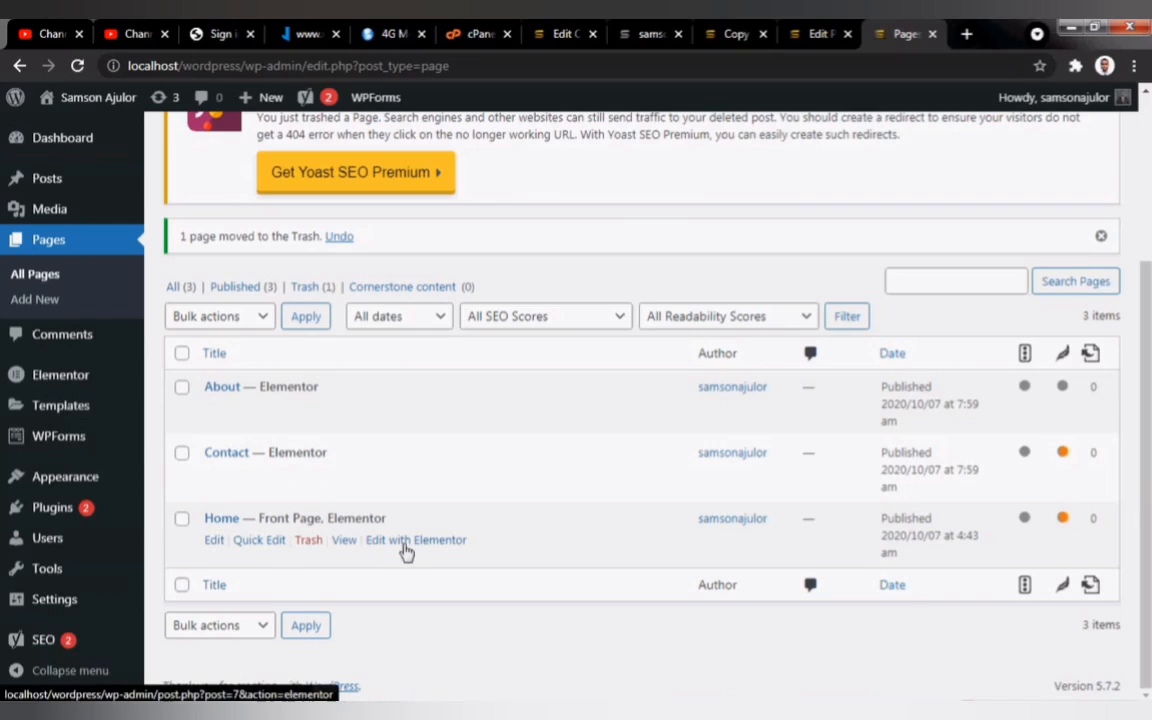
{"action": "left_click", "coordinate": [409, 541]}
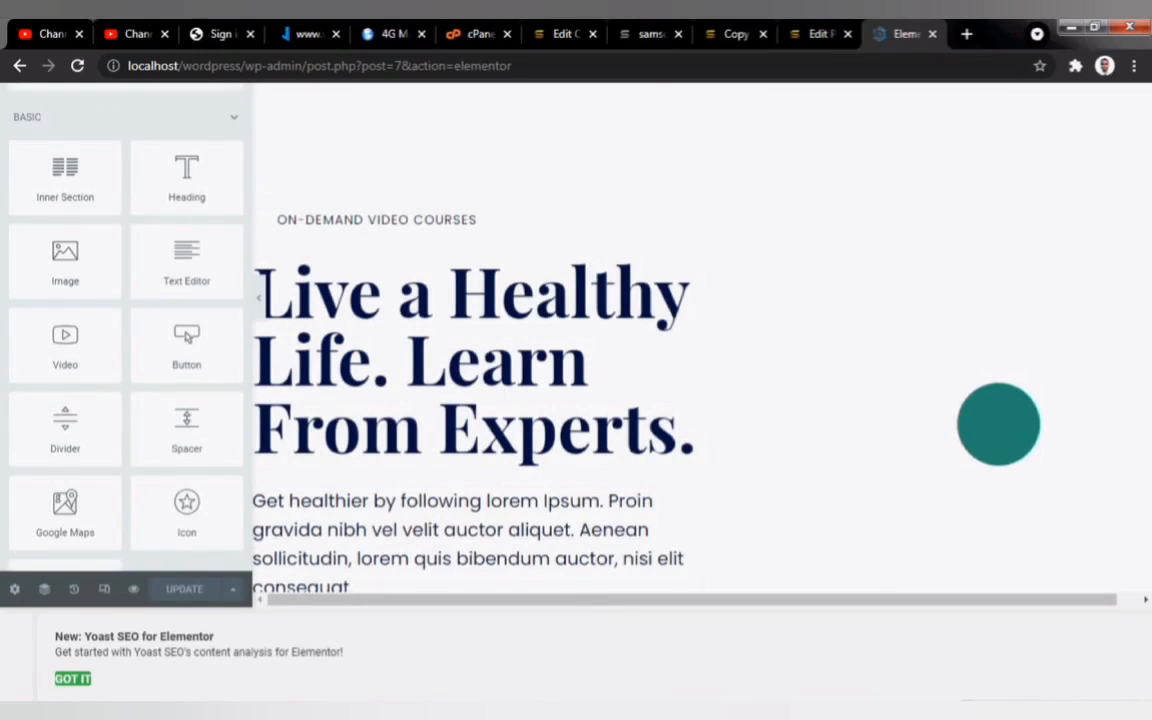
{"action": "left_click", "coordinate": [76, 678]}
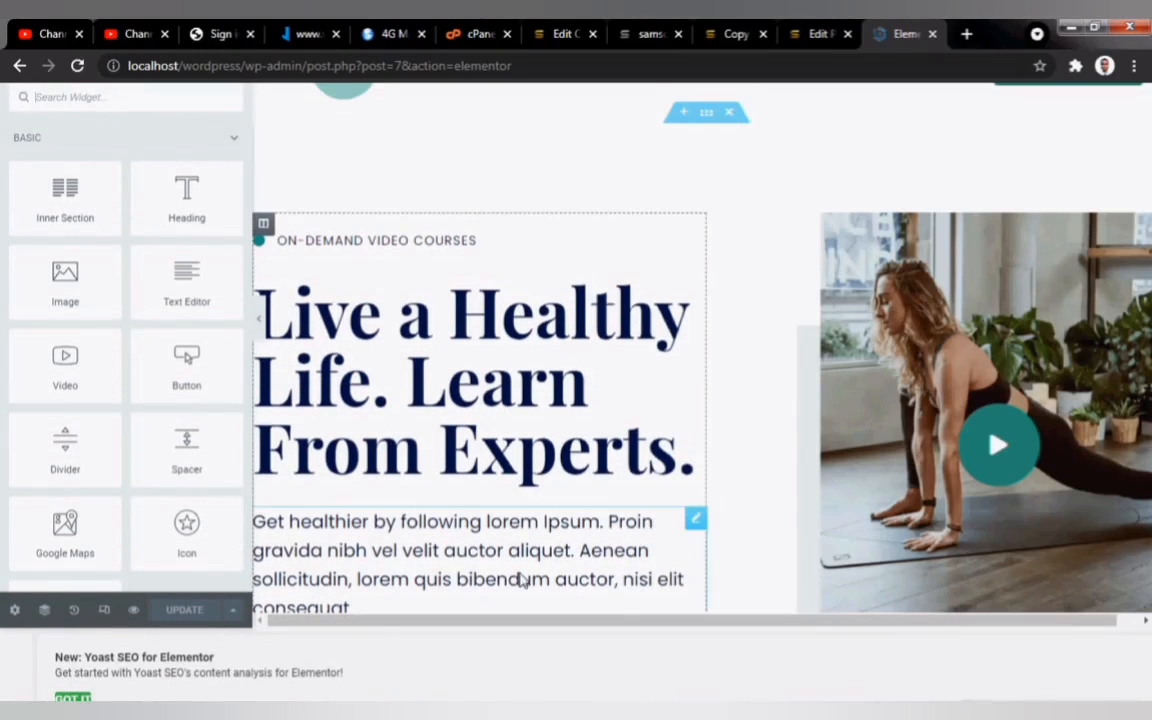
Step: Browse the Home page sections and select the first logo image in the "Featured In" row to view its settings
{"action": "scroll", "coordinate": [587, 510], "scroll_direction": "down", "scroll_amount": 3}
{"action": "scroll", "coordinate": [587, 510], "scroll_direction": "down", "scroll_amount": 3}
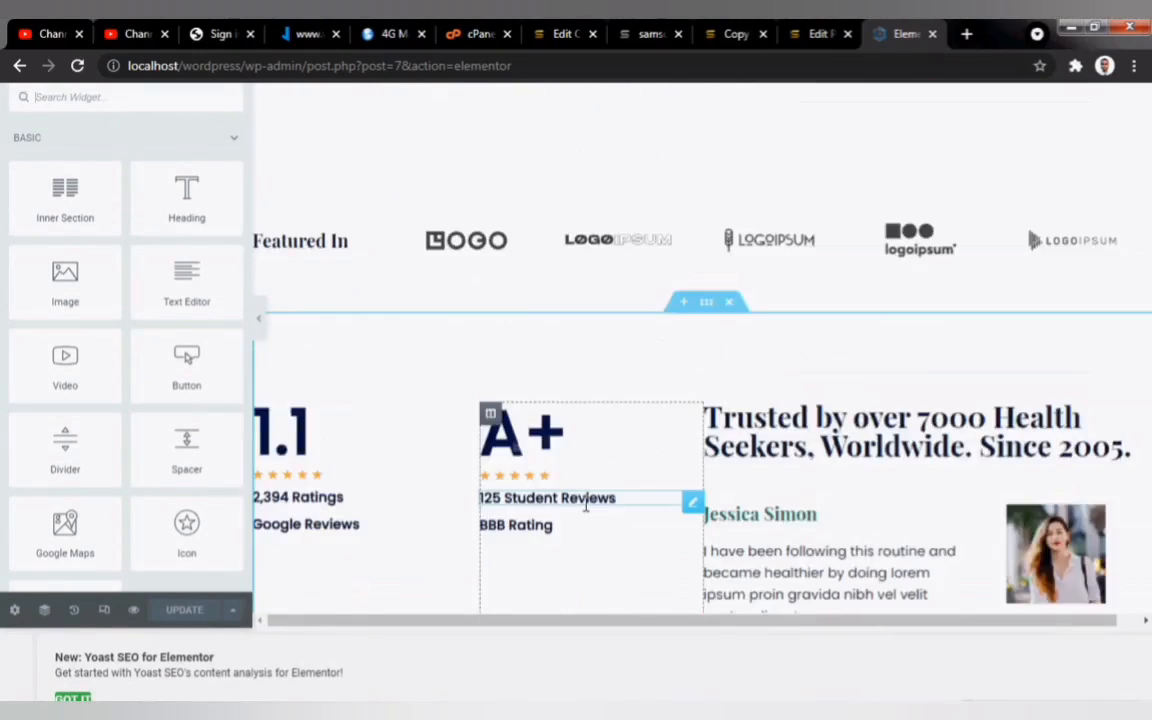
{"action": "scroll", "coordinate": [584, 509], "scroll_direction": "up", "scroll_amount": 2}
{"action": "left_click", "coordinate": [310, 418]}
{"action": "left_click", "coordinate": [505, 428]}
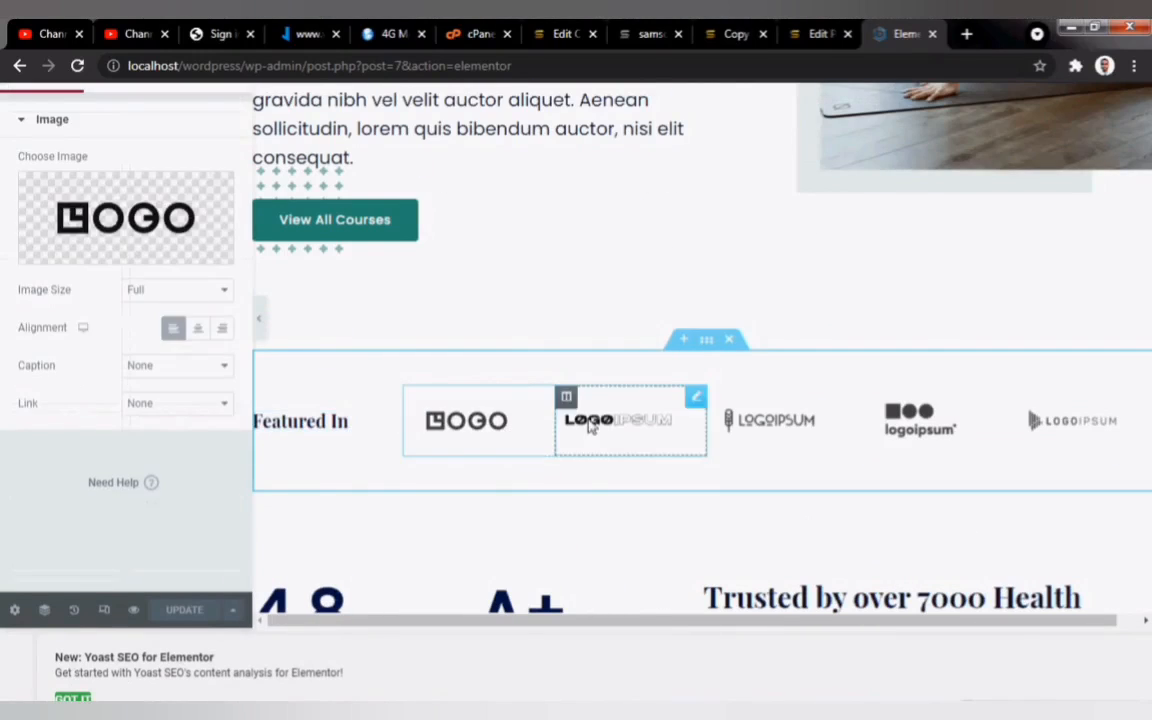
{"action": "scroll", "coordinate": [704, 434], "scroll_direction": "up", "scroll_amount": 1}
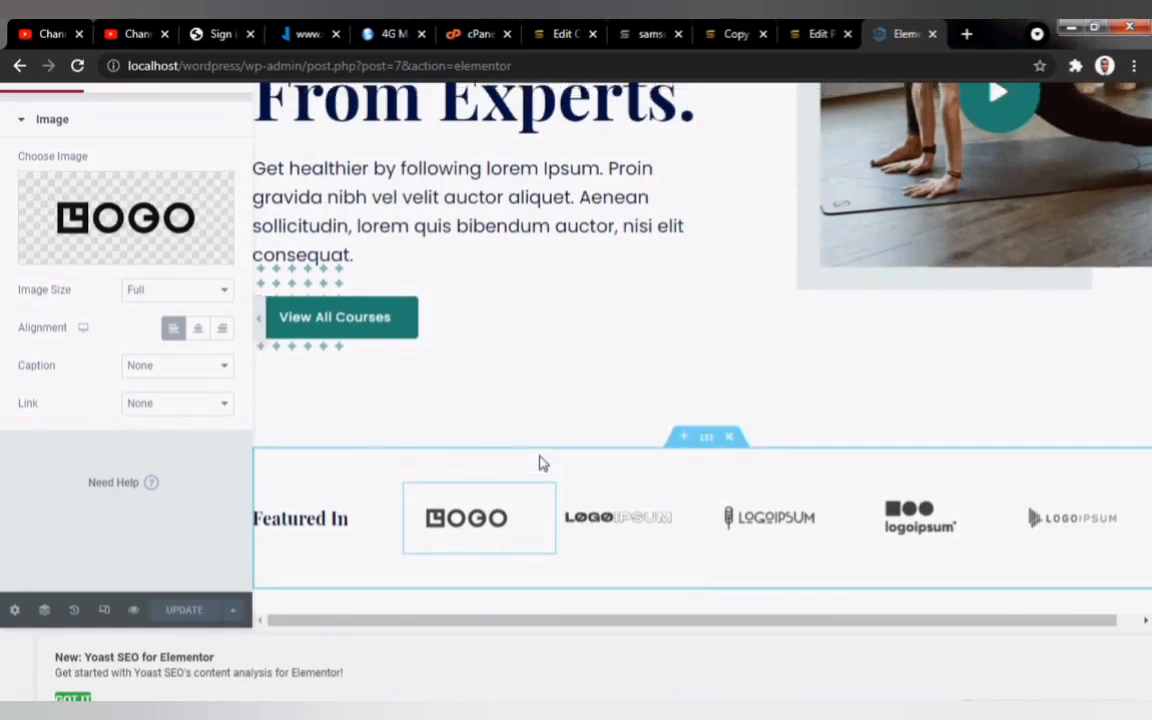
Step: Examine the Home page from the "Live a Healthy Life" heading and the "Control Your Brain with Pranayama" image box to the newsletter section
{"action": "scroll", "coordinate": [540, 463], "scroll_direction": "up", "scroll_amount": 4}
{"action": "left_click", "coordinate": [506, 404]}
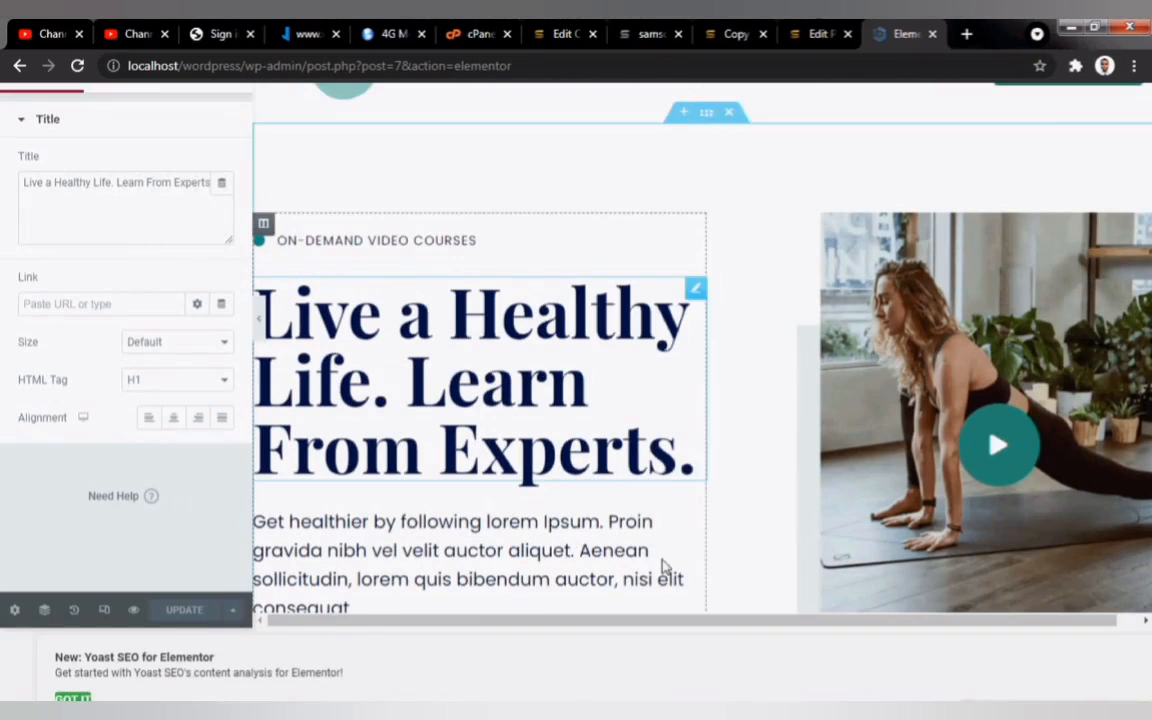
{"action": "scroll", "coordinate": [663, 566], "scroll_direction": "down", "scroll_amount": 10}
{"action": "scroll", "coordinate": [663, 566], "scroll_direction": "down", "scroll_amount": 2}
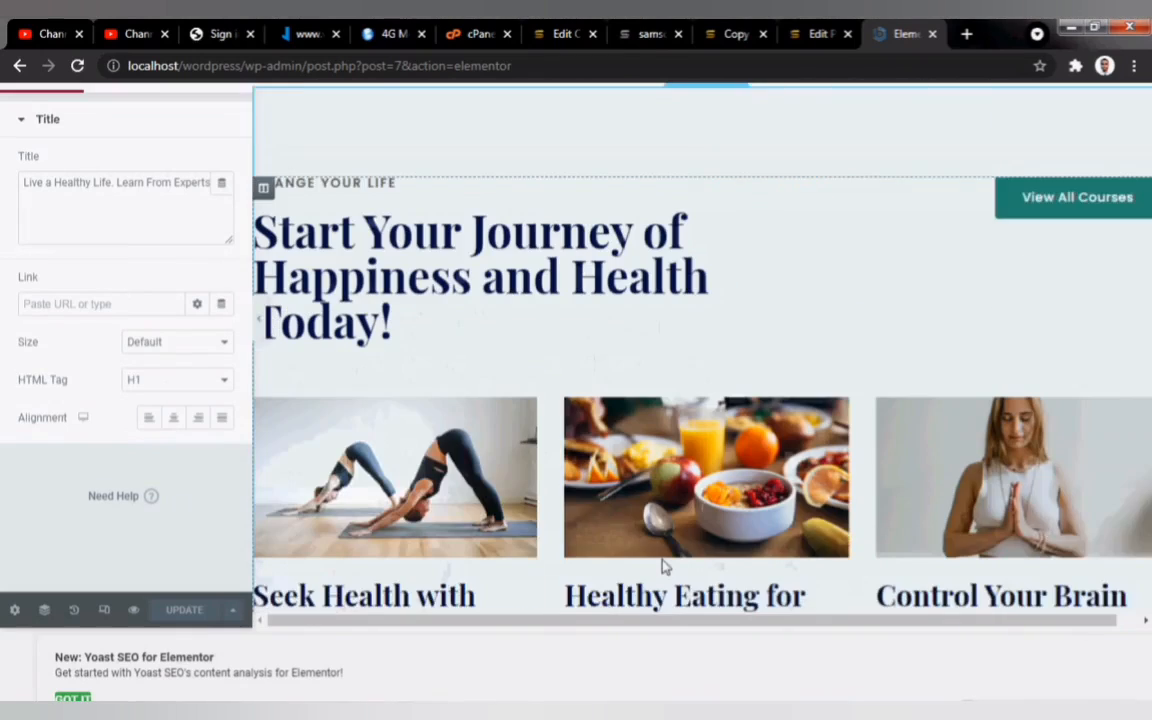
{"action": "left_click", "coordinate": [1092, 534]}
{"action": "scroll", "coordinate": [653, 450], "scroll_direction": "down", "scroll_amount": 10}
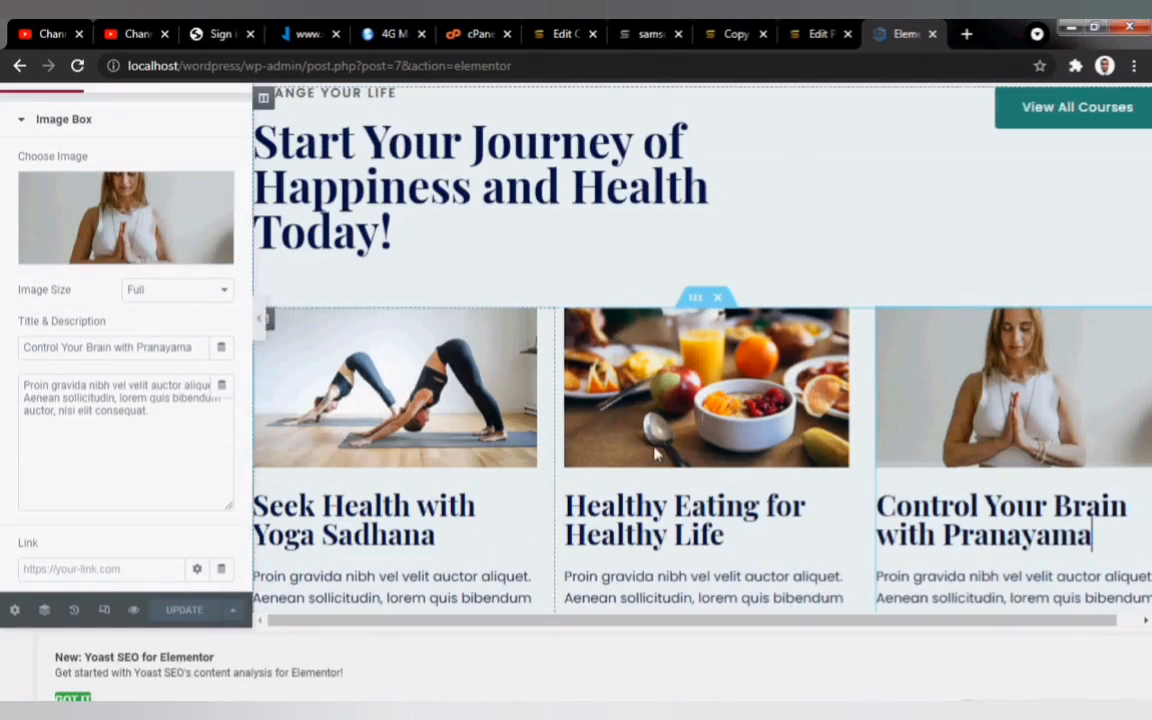
{"action": "scroll", "coordinate": [653, 450], "scroll_direction": "down", "scroll_amount": 10}
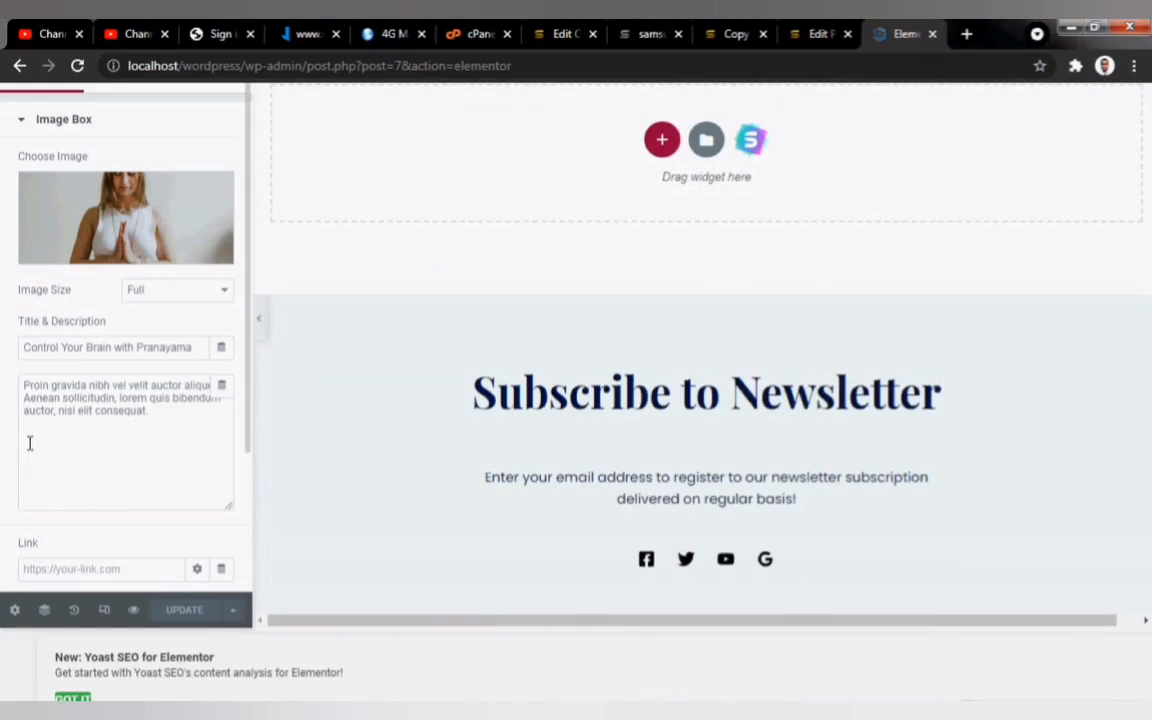
{"action": "scroll", "coordinate": [108, 378], "scroll_direction": "down", "scroll_amount": 2}
{"action": "scroll", "coordinate": [108, 378], "scroll_direction": "up", "scroll_amount": 2}
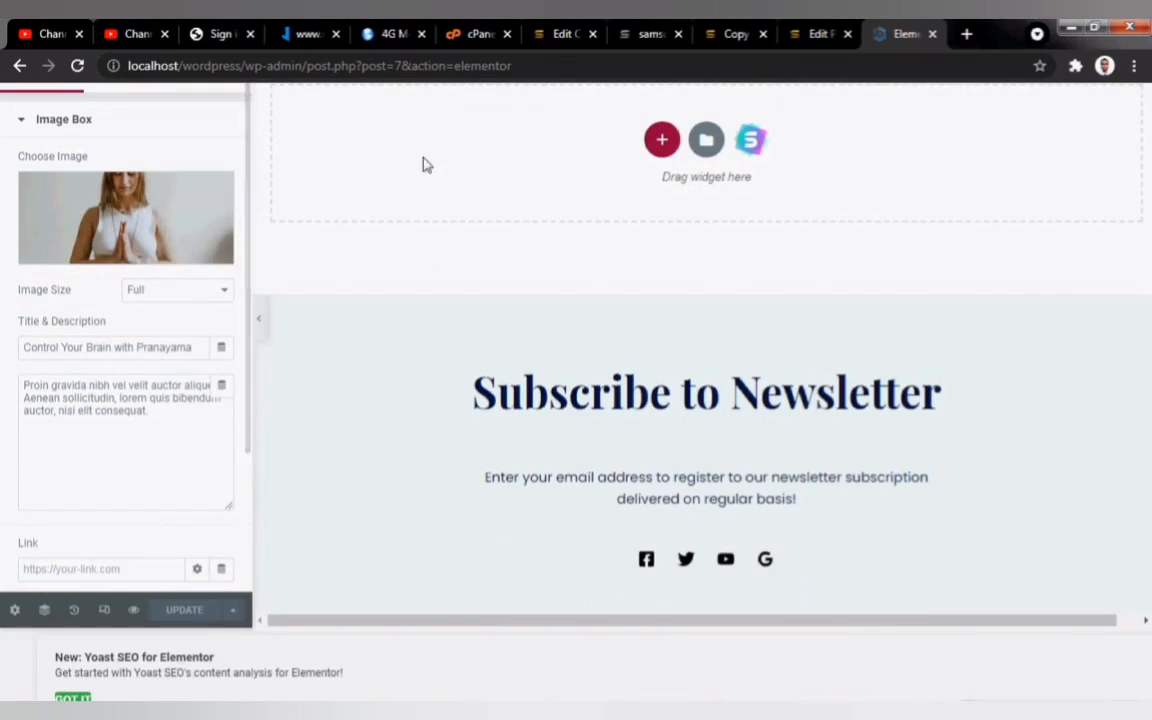
Step: Add a new section with a five-column structure above "Subscribe to Newsletter" and return to the widget list
{"action": "left_click", "coordinate": [662, 140]}
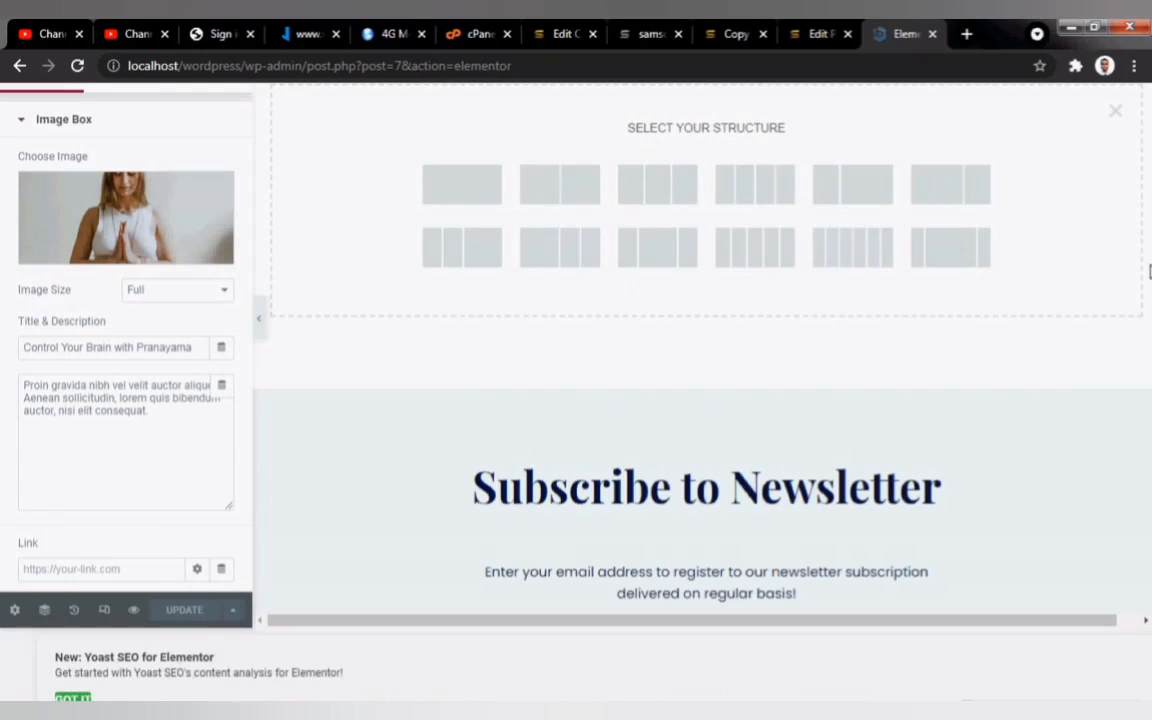
{"action": "left_click", "coordinate": [760, 256]}
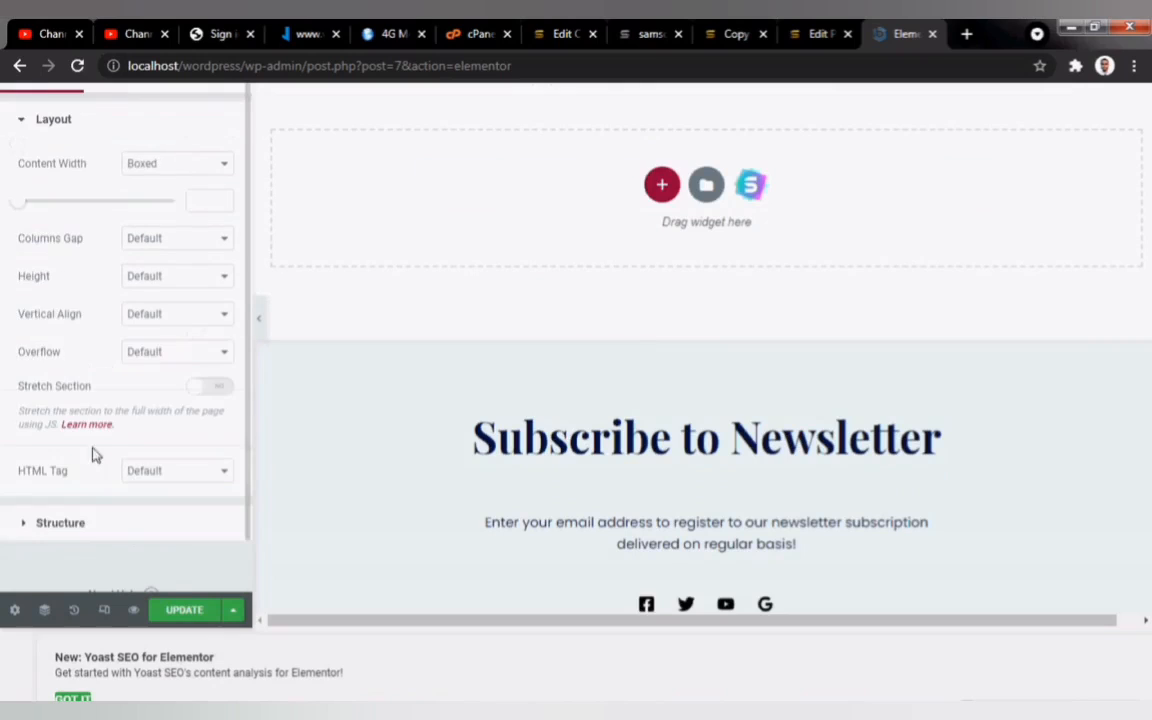
{"action": "left_click", "coordinate": [30, 118]}
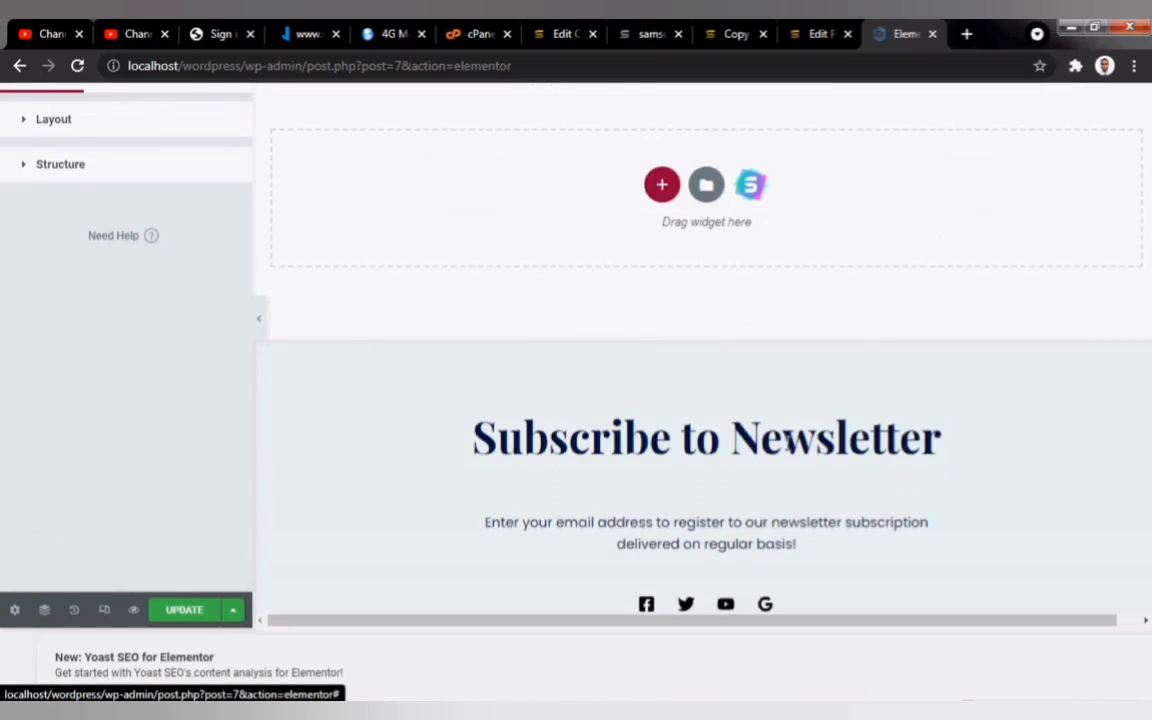
{"action": "left_click", "coordinate": [1018, 432]}
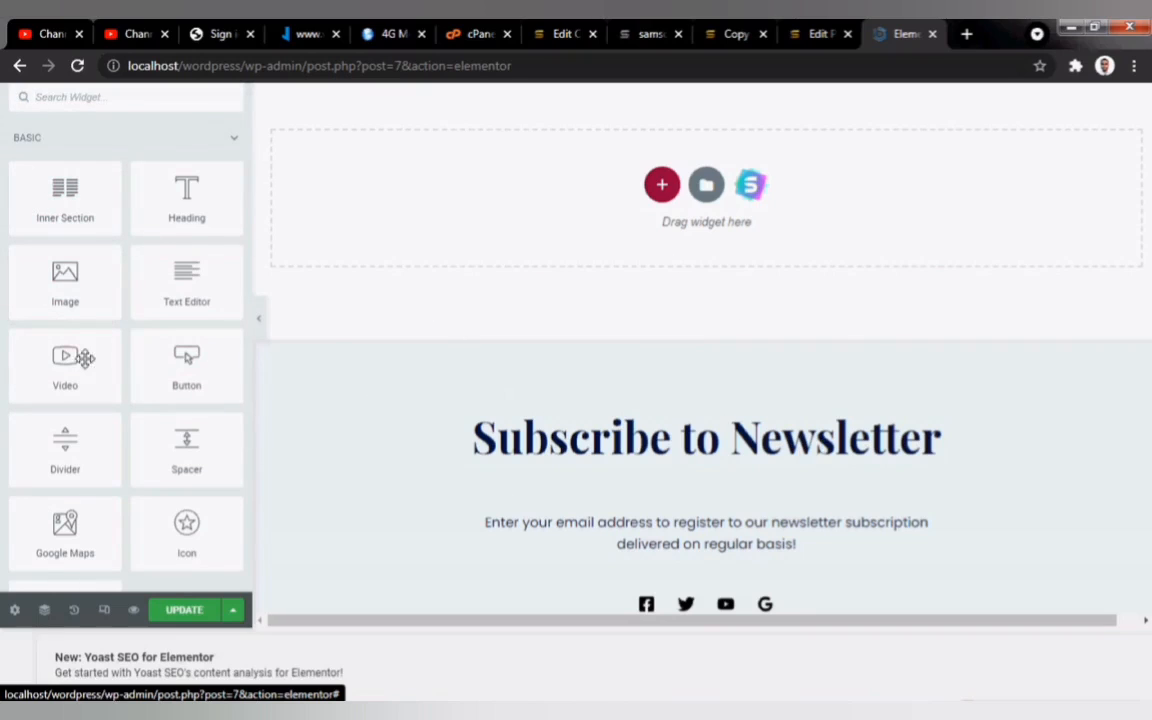
Step: Try adding an Image widget above the newsletter section, and undo the addition
{"action": "left_click_drag", "start_coordinate": [620, 182], "coordinate": [620, 190]}
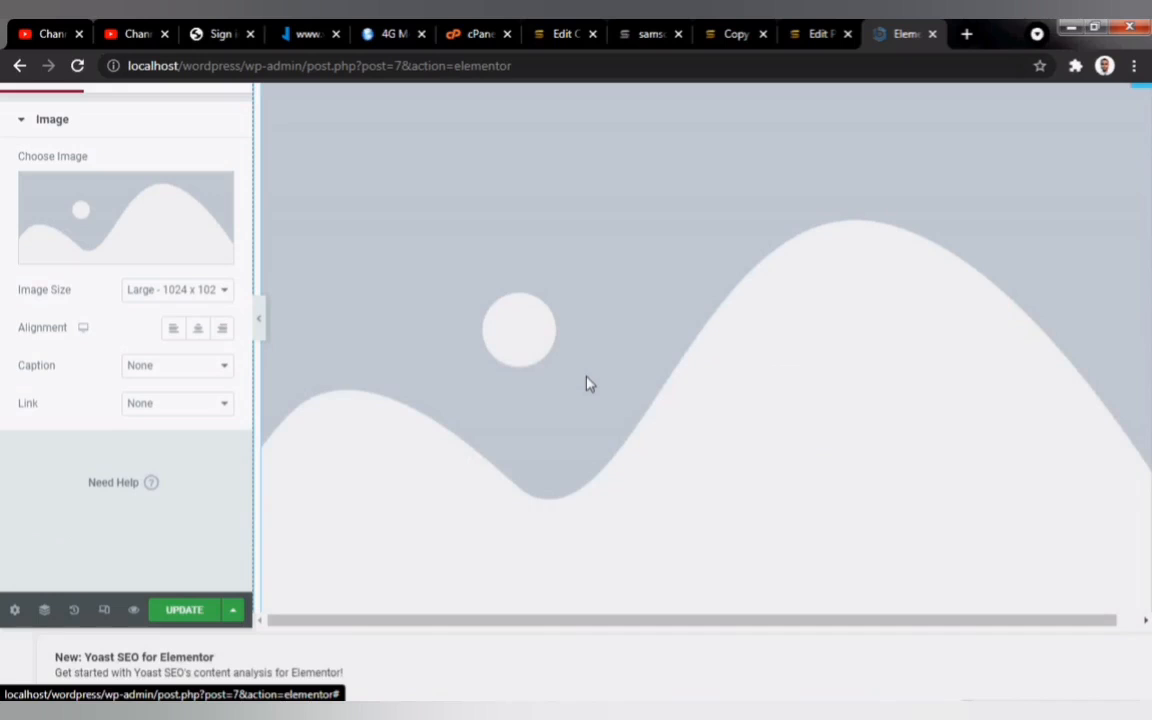
{"action": "key", "text": "ctrl+z"}
{"action": "scroll", "coordinate": [614, 321], "scroll_direction": "down", "scroll_amount": 2}
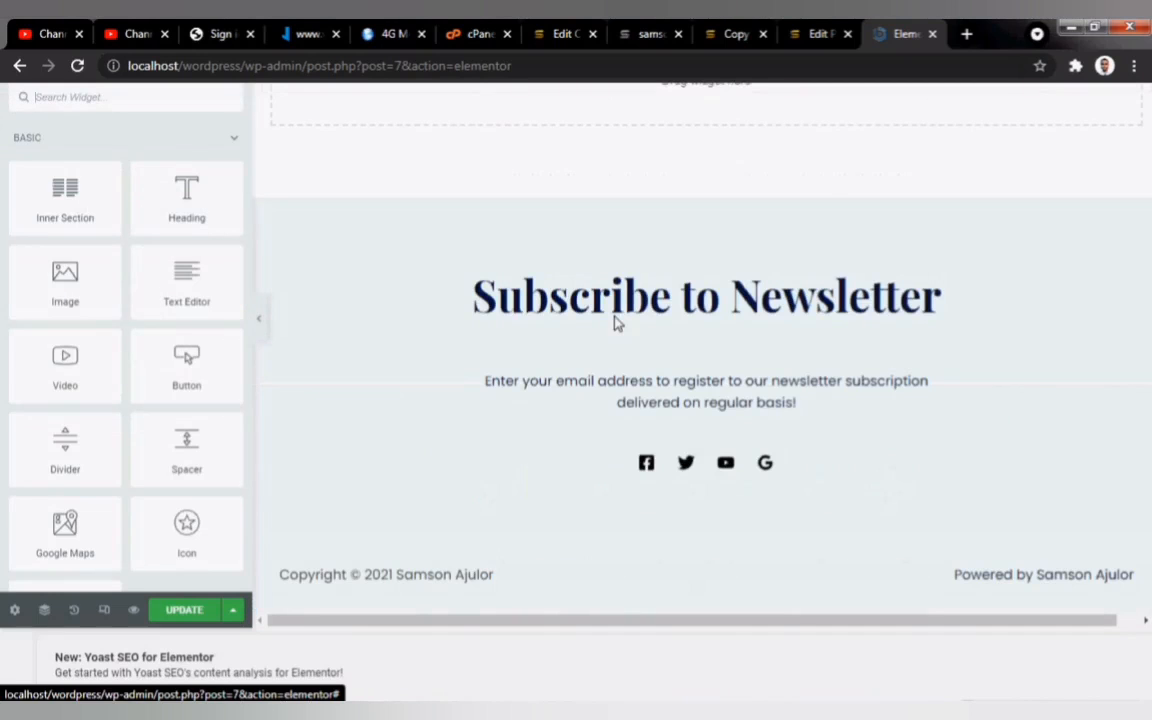
Step: Update the Home page to save its Elementor changes
{"action": "scroll", "coordinate": [680, 425], "scroll_direction": "up", "scroll_amount": 10}
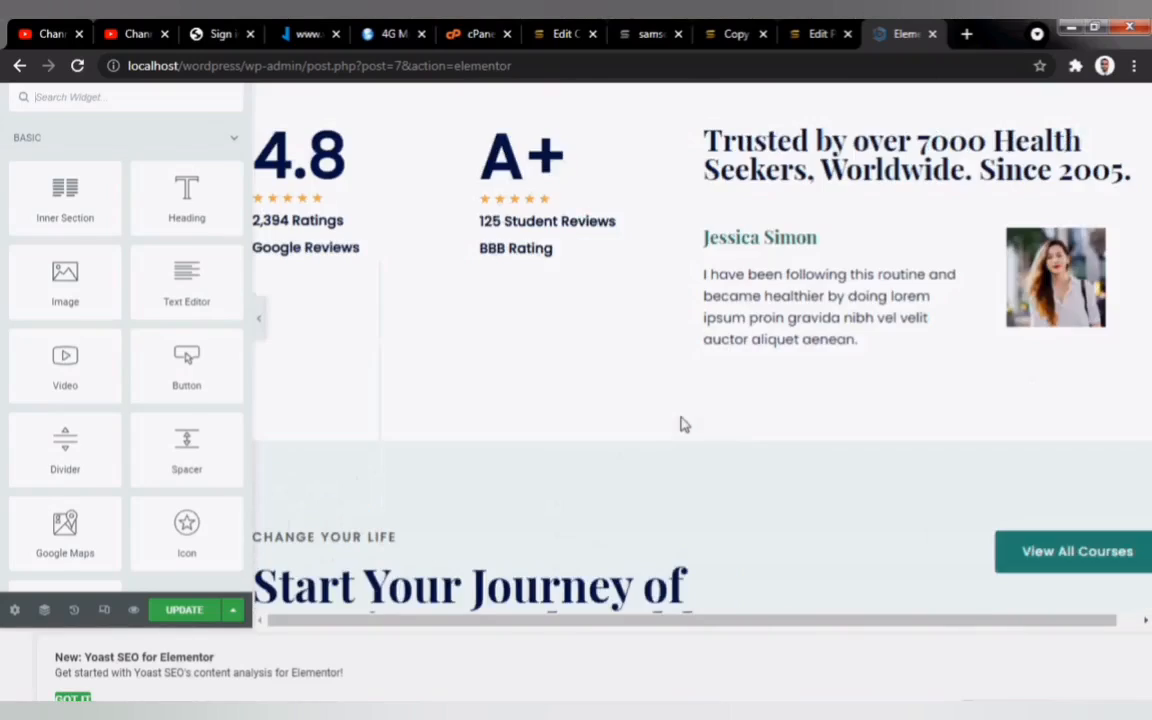
{"action": "left_click", "coordinate": [188, 615]}
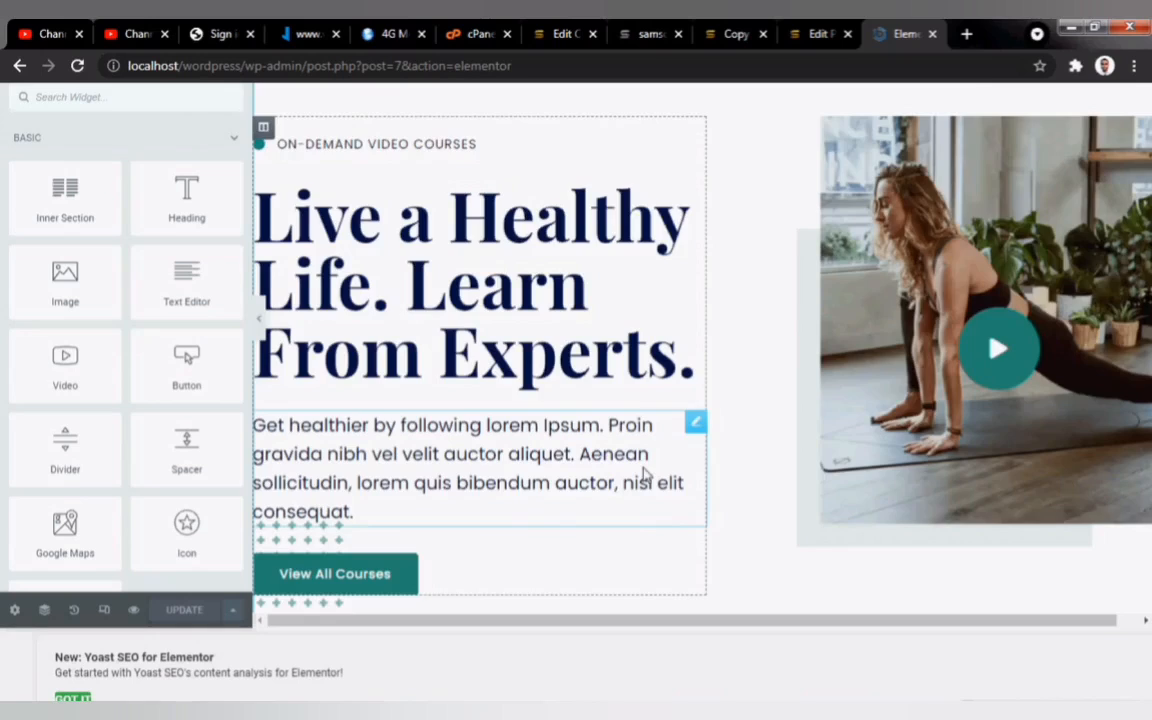
{"action": "scroll", "coordinate": [642, 478], "scroll_direction": "up", "scroll_amount": 1}
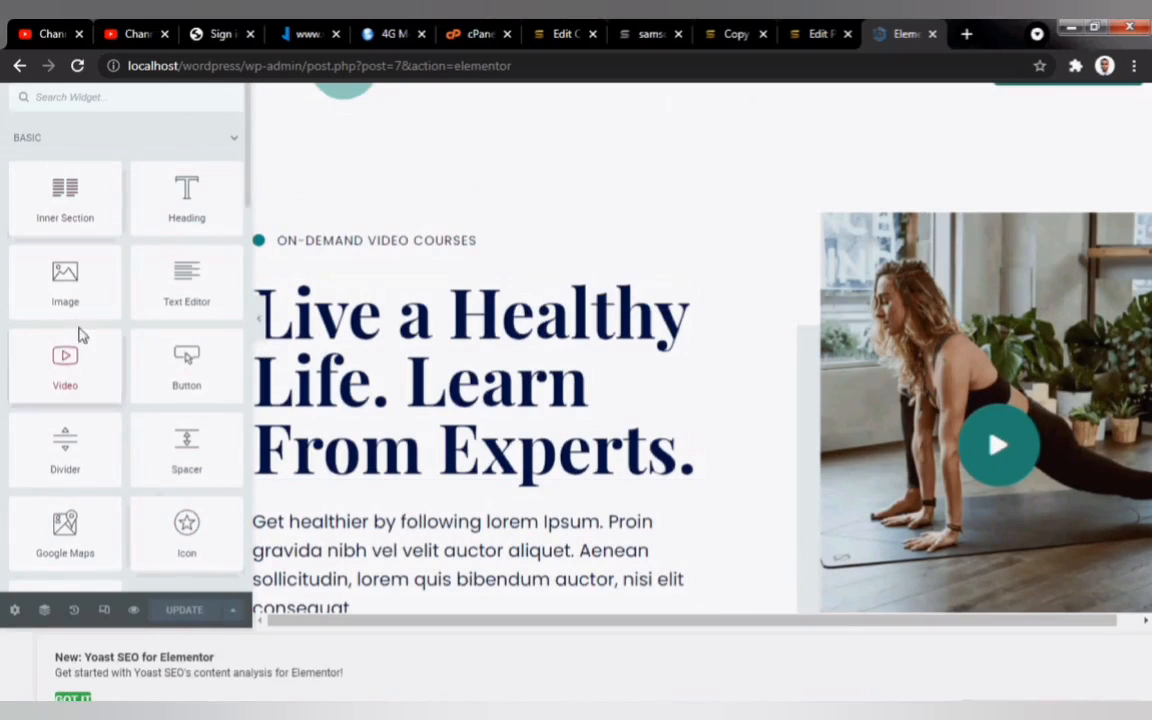
{"action": "scroll", "coordinate": [506, 487], "scroll_direction": "down", "scroll_amount": 5}
{"action": "scroll", "coordinate": [506, 487], "scroll_direction": "up", "scroll_amount": 5}
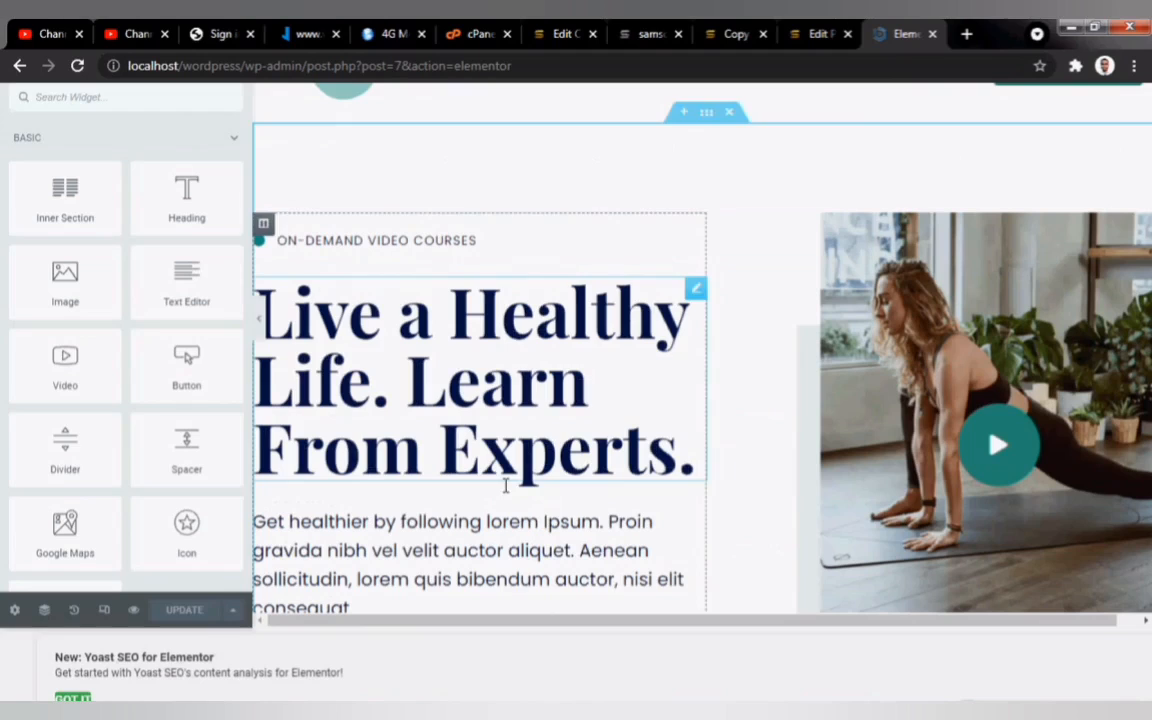
Step: View the Home page's general settings and return to the widget list
{"action": "left_click", "coordinate": [15, 611]}
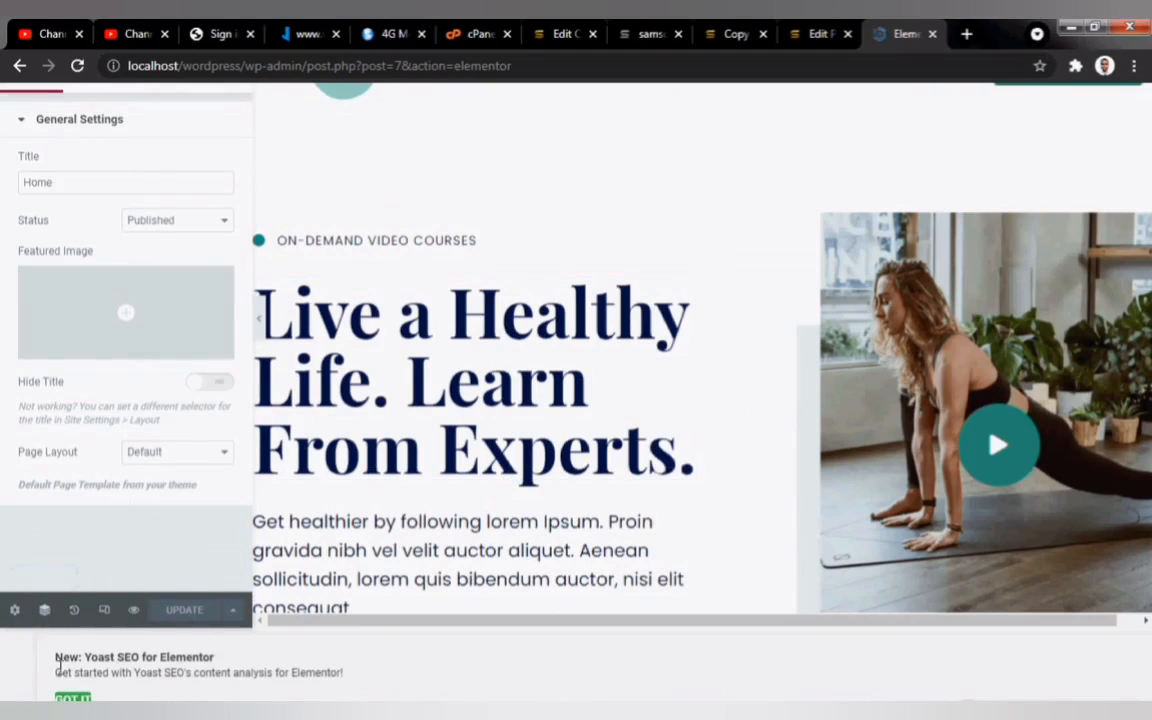
{"action": "scroll", "coordinate": [60, 640], "scroll_direction": "up", "scroll_amount": 2}
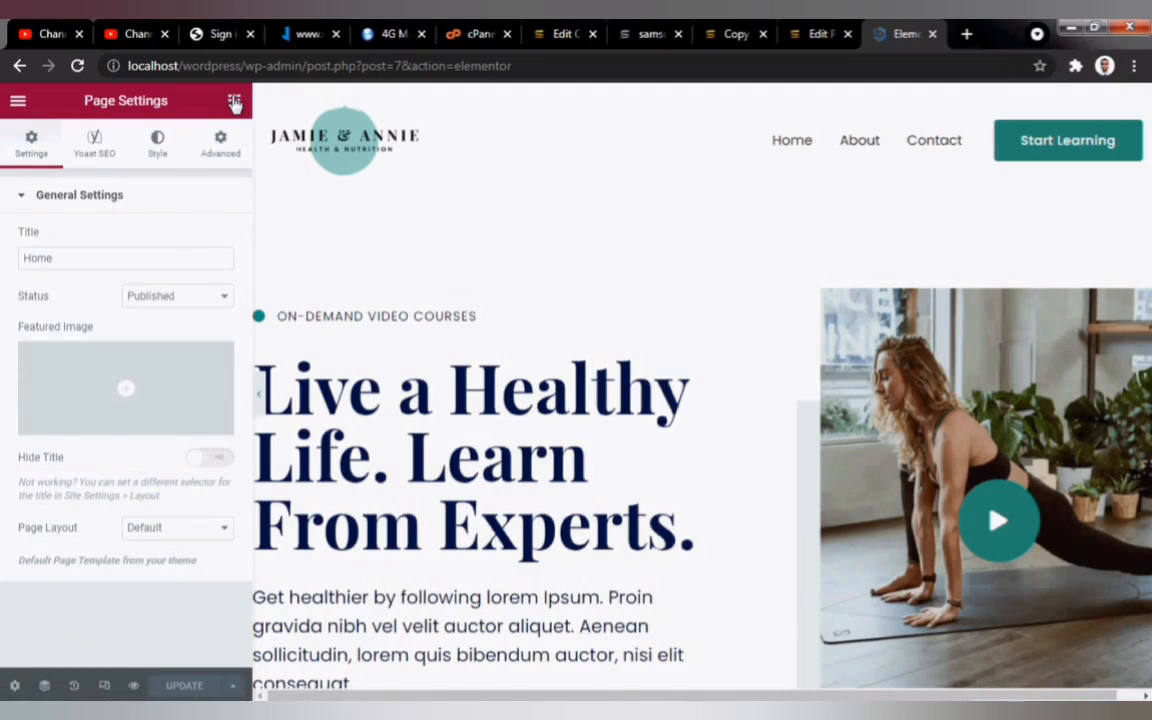
{"action": "left_click", "coordinate": [234, 102]}
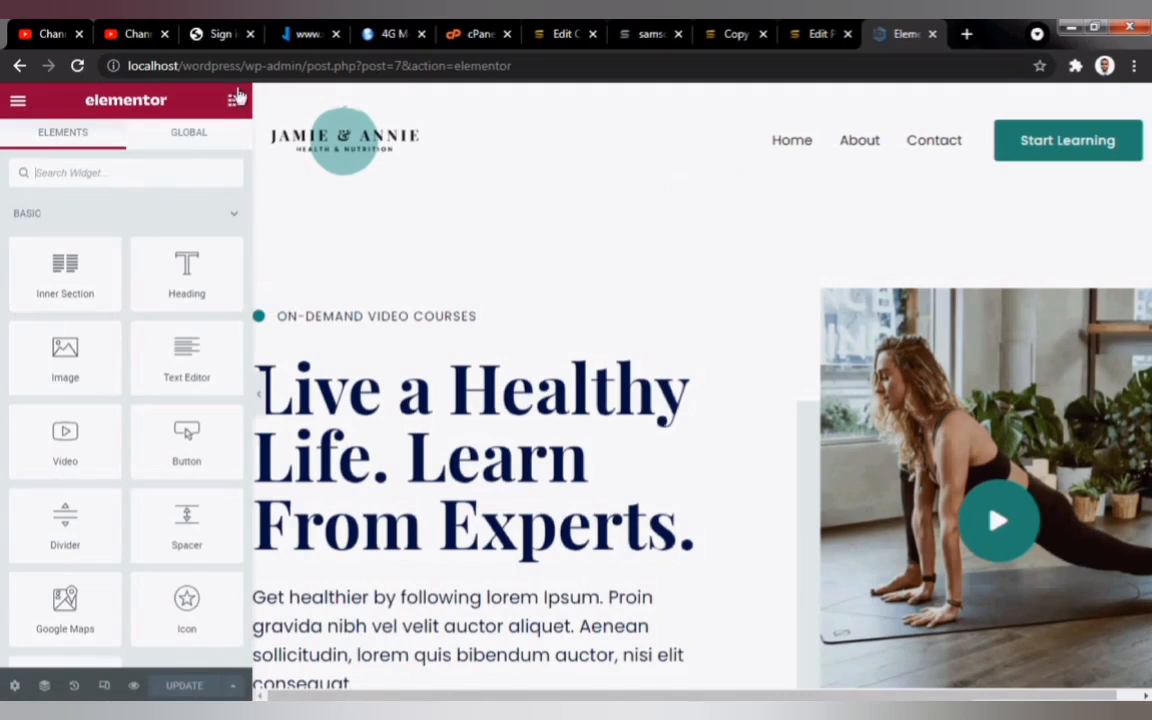
Step: Exit Elementor to the WordPress editor and return to the list of all pages
{"action": "left_click", "coordinate": [18, 100]}
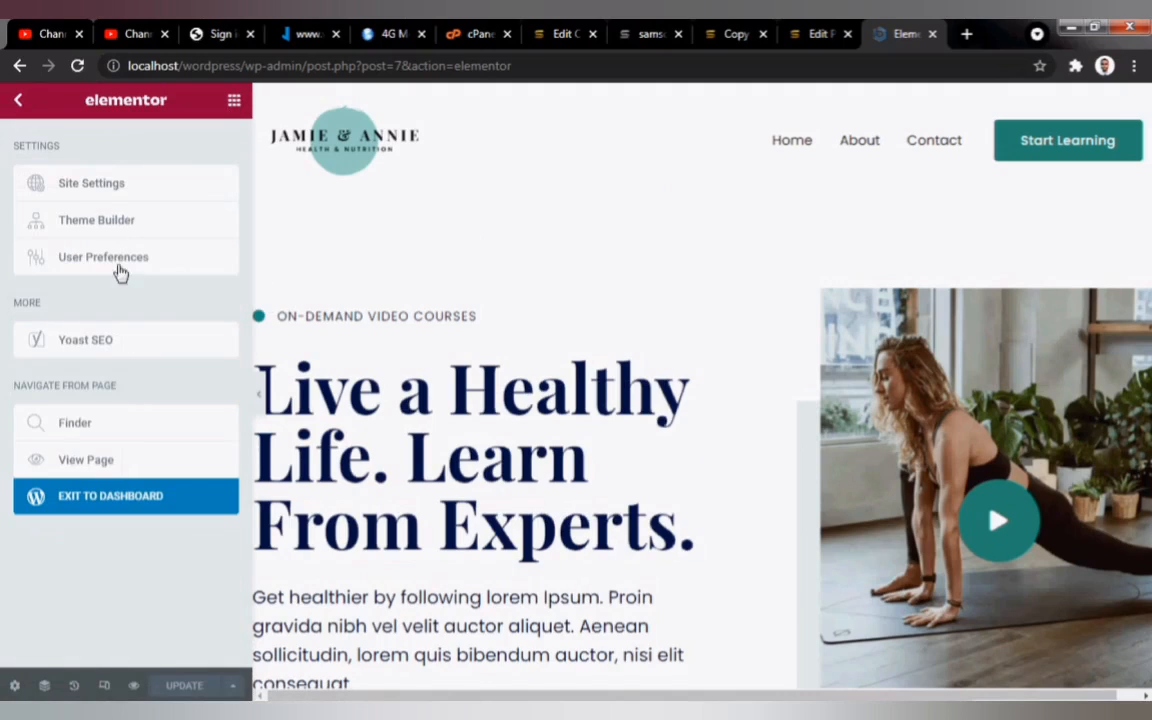
{"action": "left_click", "coordinate": [93, 503]}
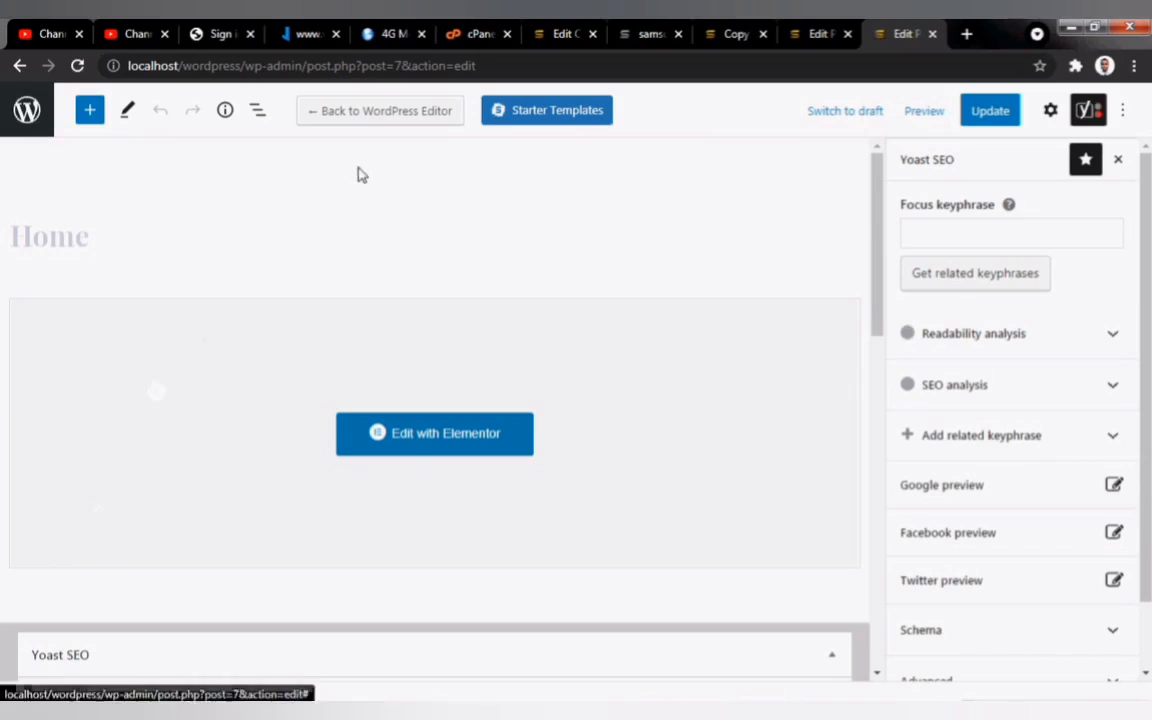
{"action": "scroll", "coordinate": [700, 332], "scroll_direction": "down", "scroll_amount": 4}
{"action": "scroll", "coordinate": [702, 332], "scroll_direction": "up", "scroll_amount": 4}
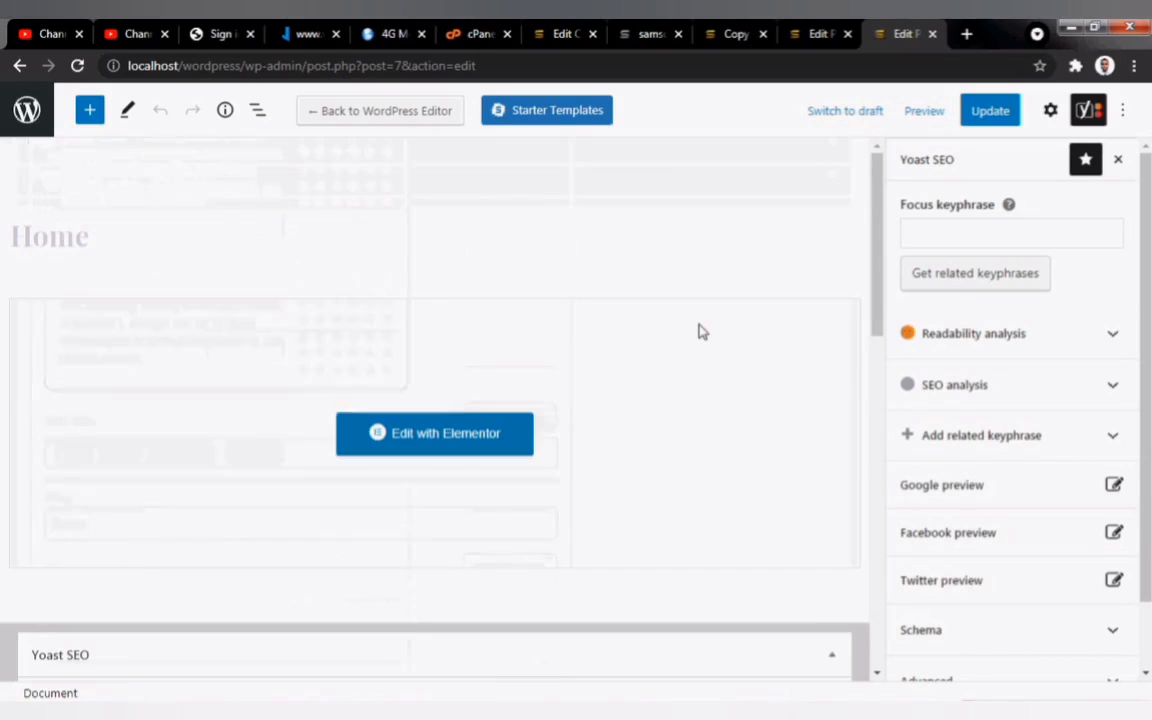
{"action": "left_click", "coordinate": [22, 112]}
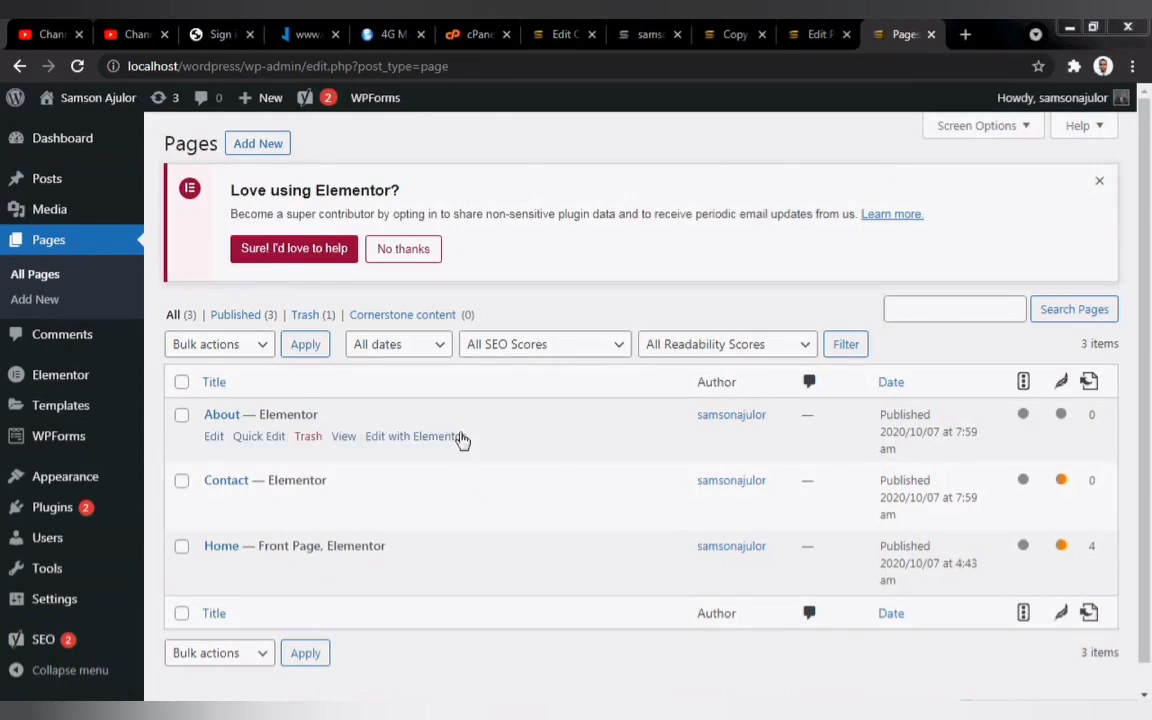
Step: Look through the site's Writing and General settings
{"action": "mouse_move", "coordinate": [45, 607]}
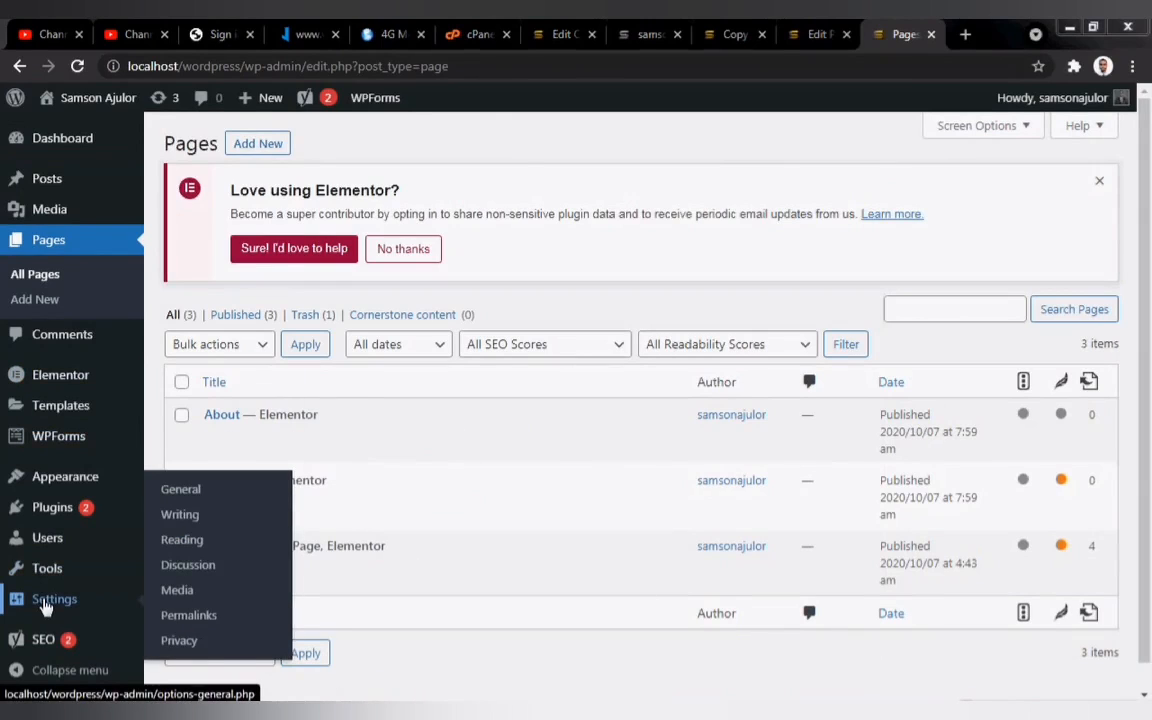
{"action": "left_click", "coordinate": [183, 522]}
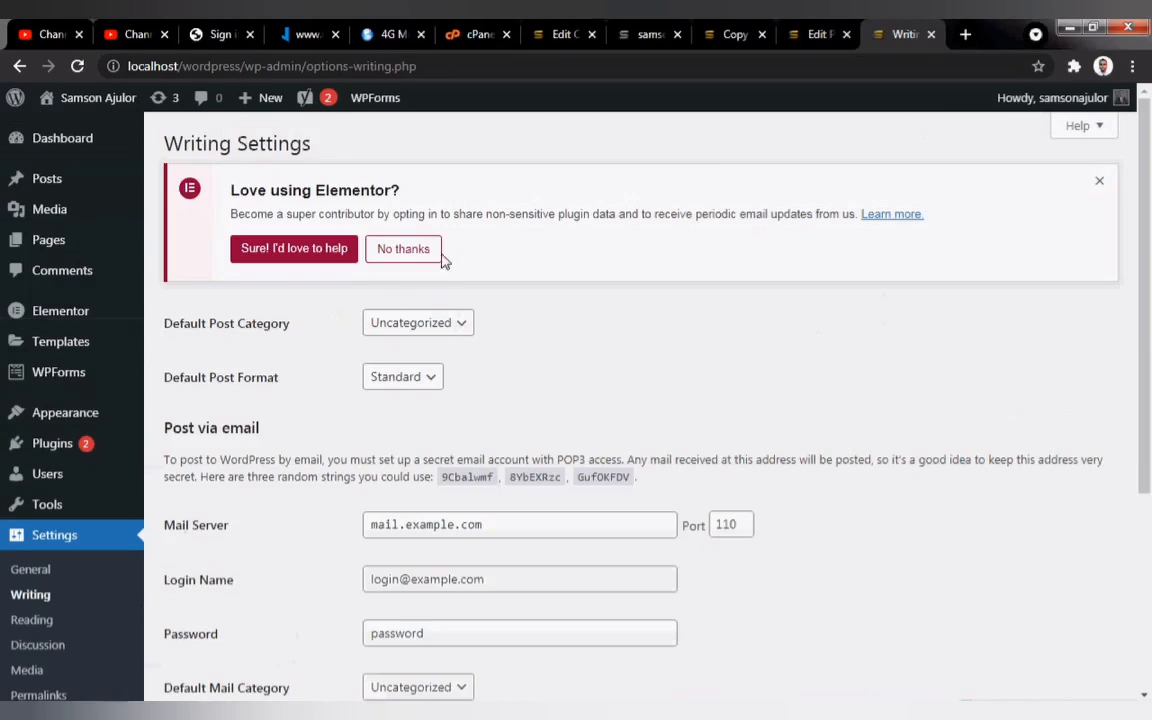
{"action": "scroll", "coordinate": [500, 385], "scroll_direction": "down", "scroll_amount": 4}
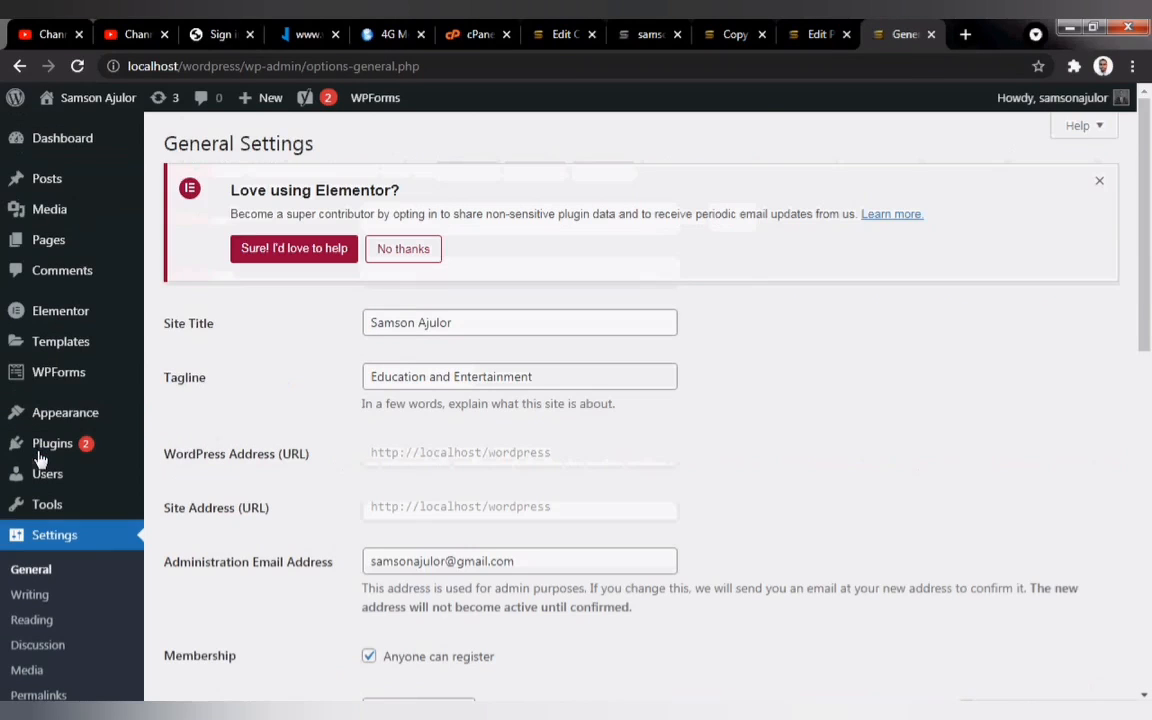
{"action": "scroll", "coordinate": [525, 561], "scroll_direction": "down", "scroll_amount": 8}
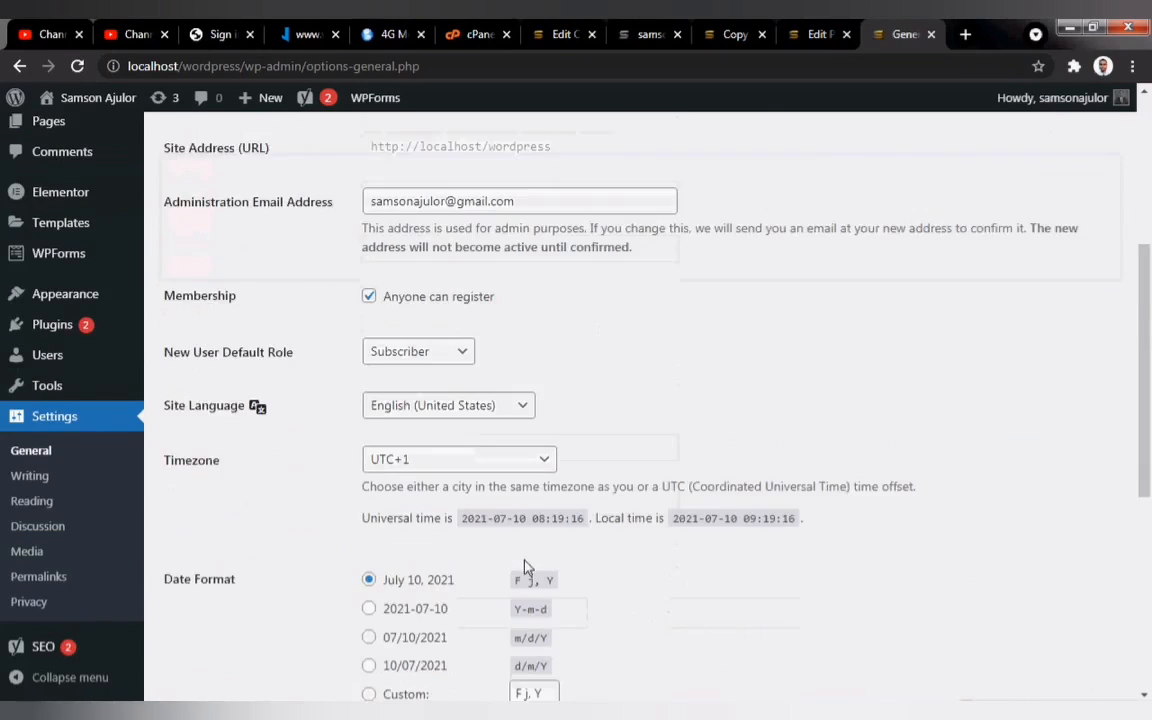
Step: In the Reading settings, set each post in a feed to include Summary and save the changes
{"action": "left_click", "coordinate": [32, 500]}
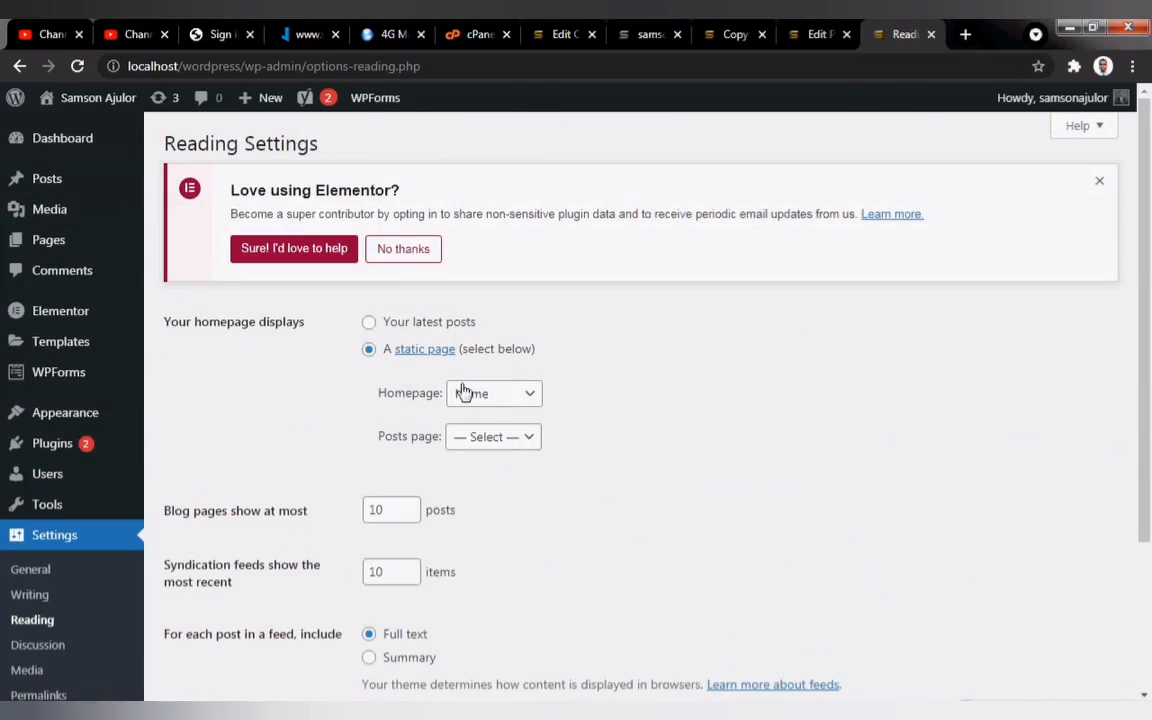
{"action": "left_click", "coordinate": [535, 430]}
{"action": "left_click", "coordinate": [430, 507]}
{"action": "scroll", "coordinate": [430, 507], "scroll_direction": "down", "scroll_amount": 3}
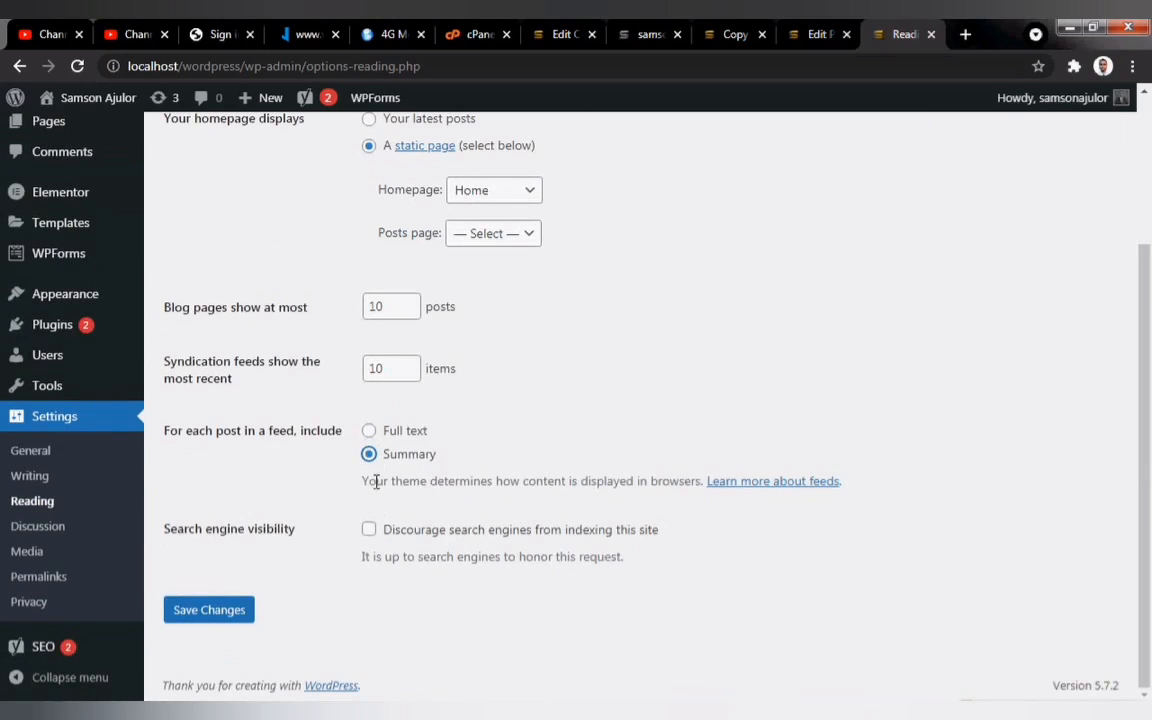
{"action": "left_click", "coordinate": [199, 609]}
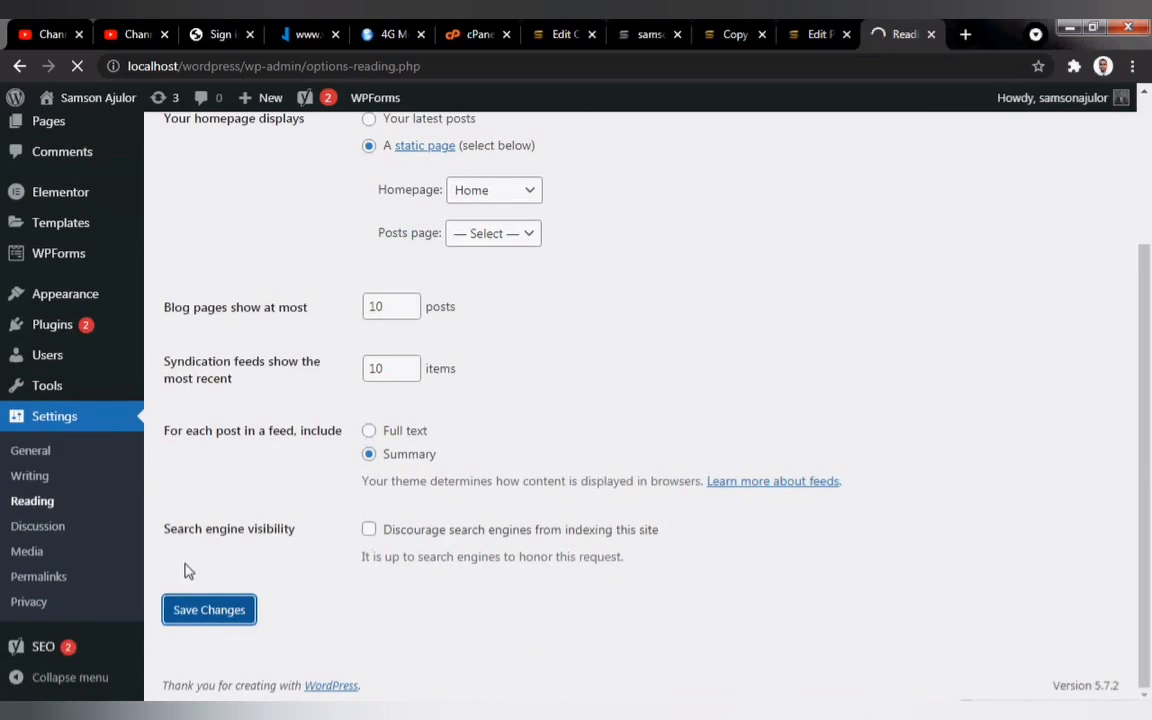
Step: Look through the site's Discussion, Media, Permalinks and Privacy settings
{"action": "left_click", "coordinate": [36, 645]}
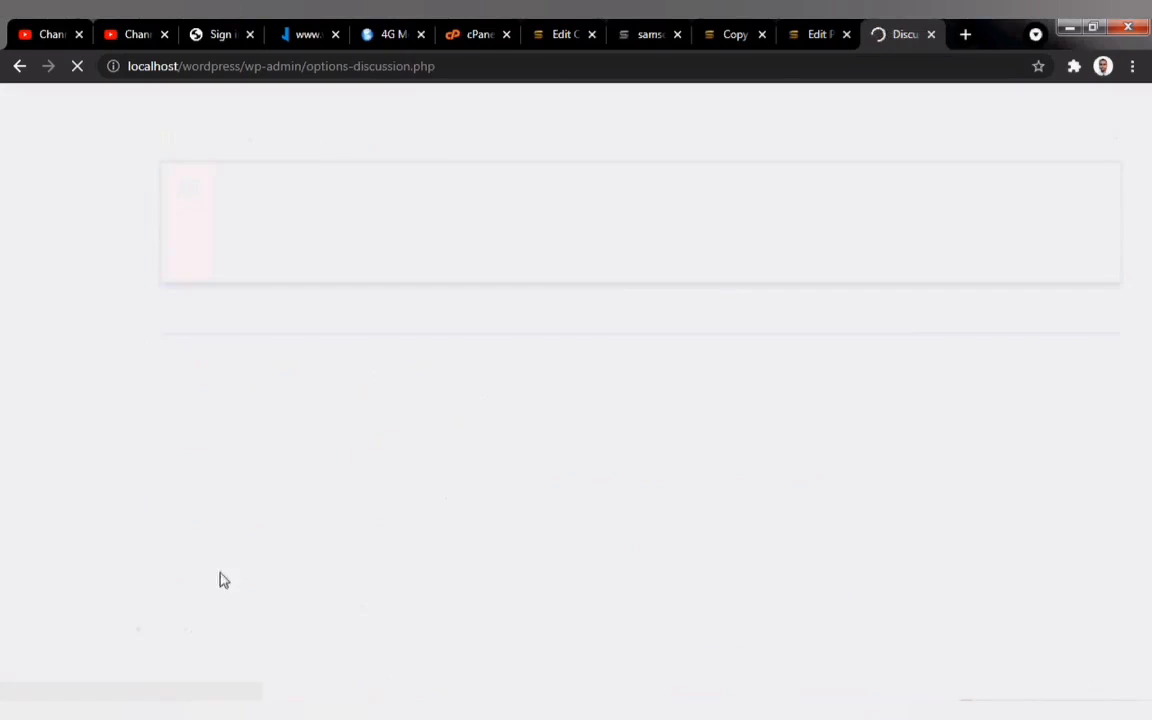
{"action": "scroll", "coordinate": [62, 578], "scroll_direction": "down", "scroll_amount": 4}
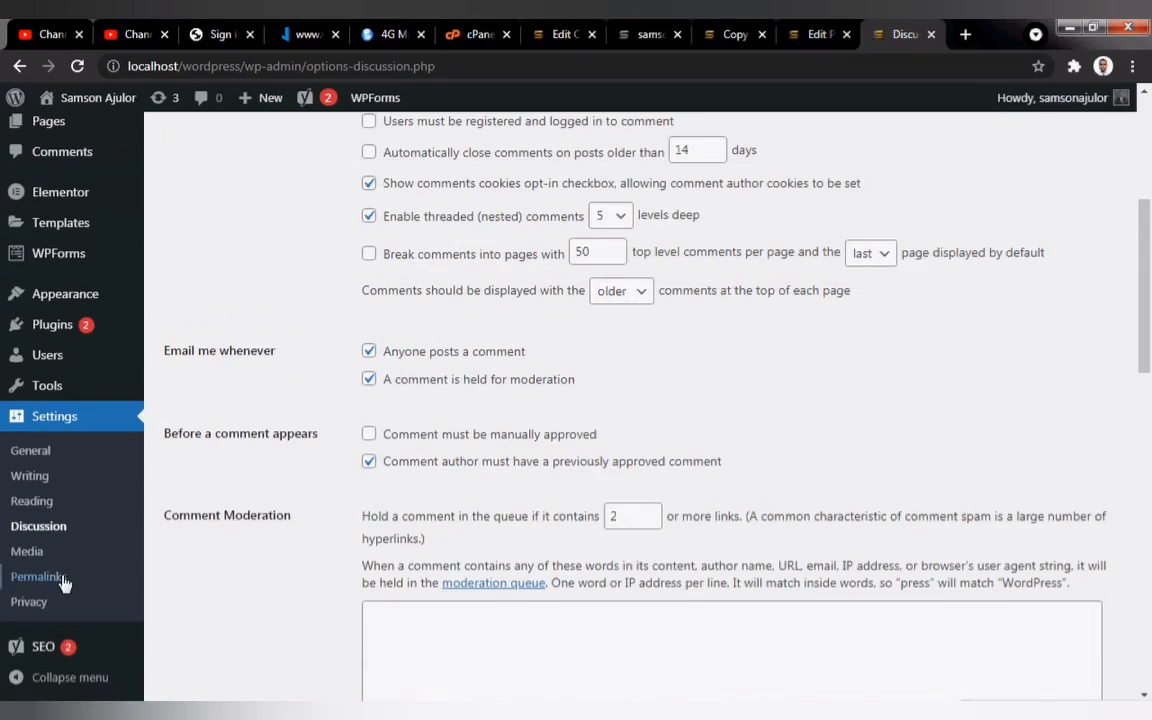
{"action": "left_click", "coordinate": [33, 627]}
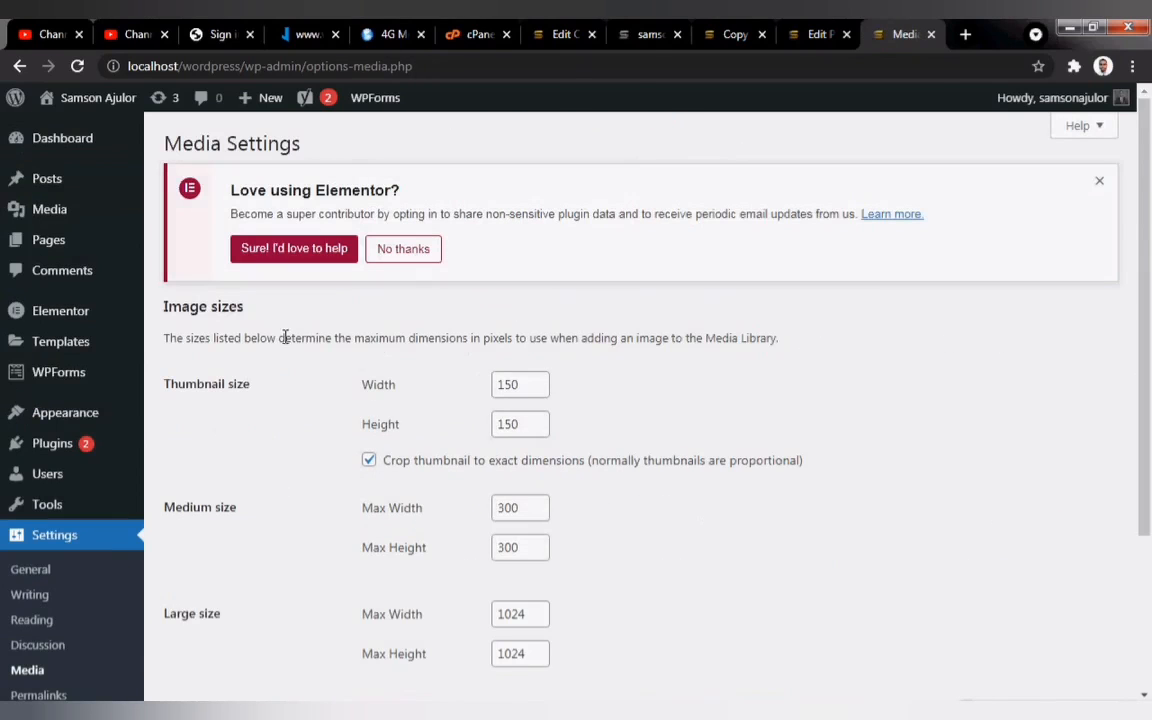
{"action": "scroll", "coordinate": [446, 429], "scroll_direction": "down", "scroll_amount": 3}
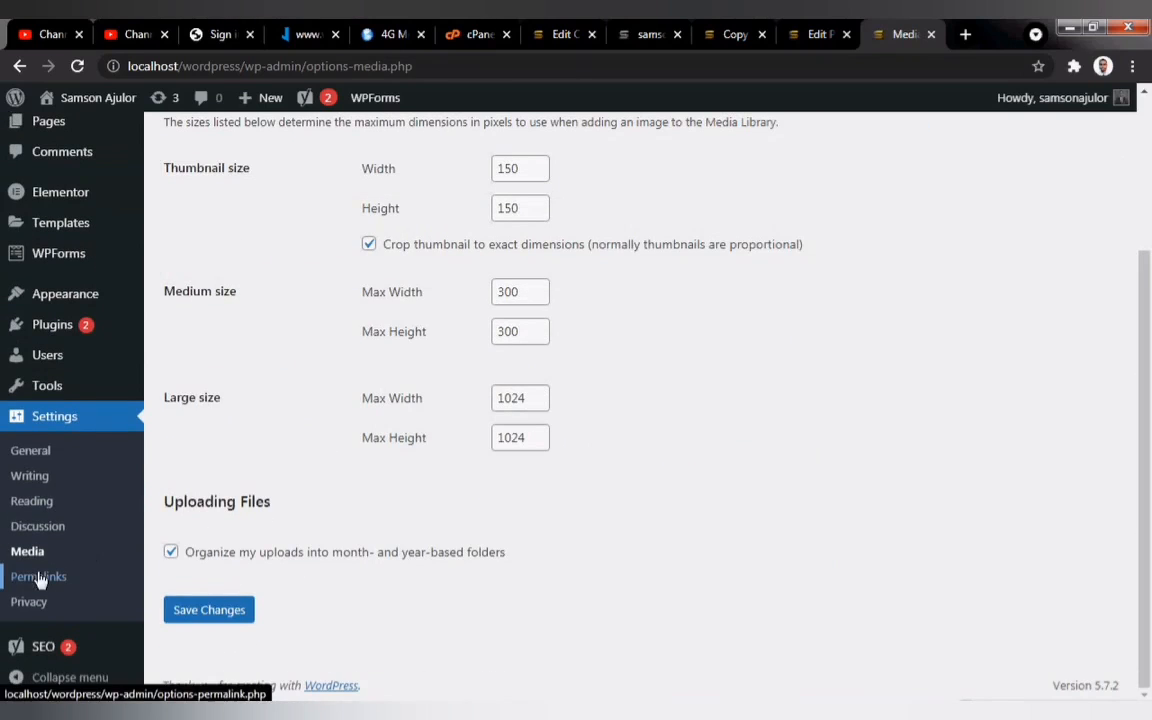
{"action": "scroll", "coordinate": [509, 504], "scroll_direction": "down", "scroll_amount": 2}
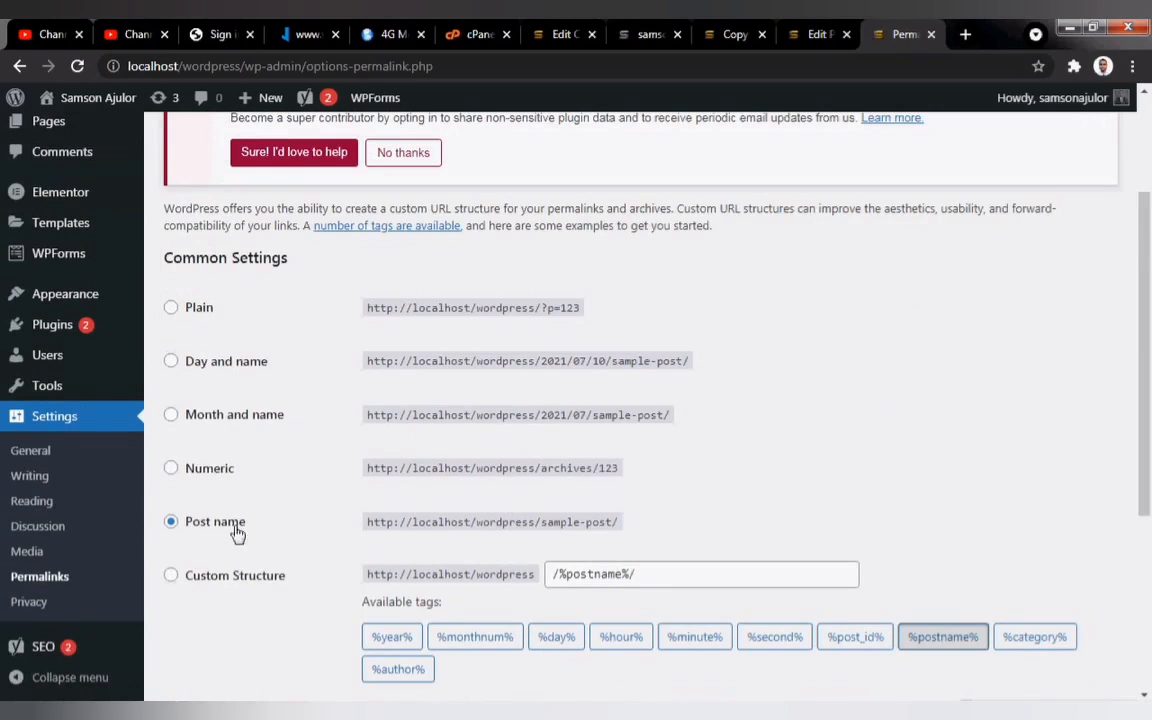
{"action": "scroll", "coordinate": [530, 574], "scroll_direction": "down", "scroll_amount": 3}
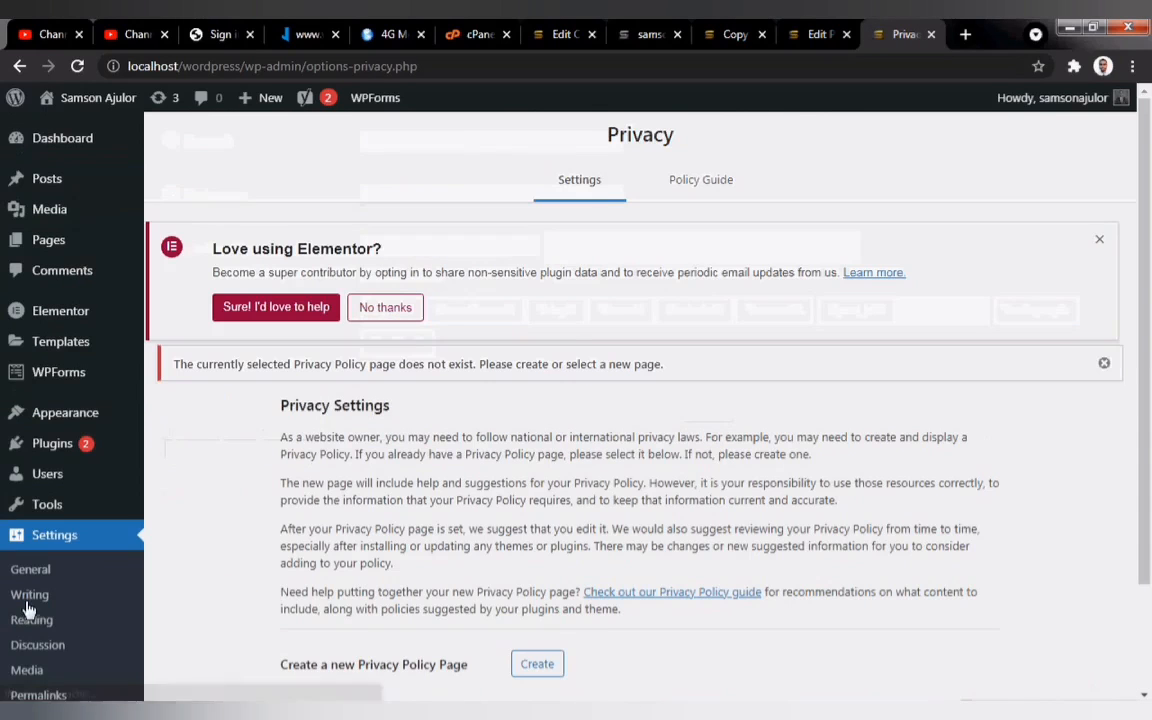
Step: Create a new Privacy Policy page from the Privacy settings and read through its suggested text
{"action": "scroll", "coordinate": [458, 478], "scroll_direction": "down", "scroll_amount": 2}
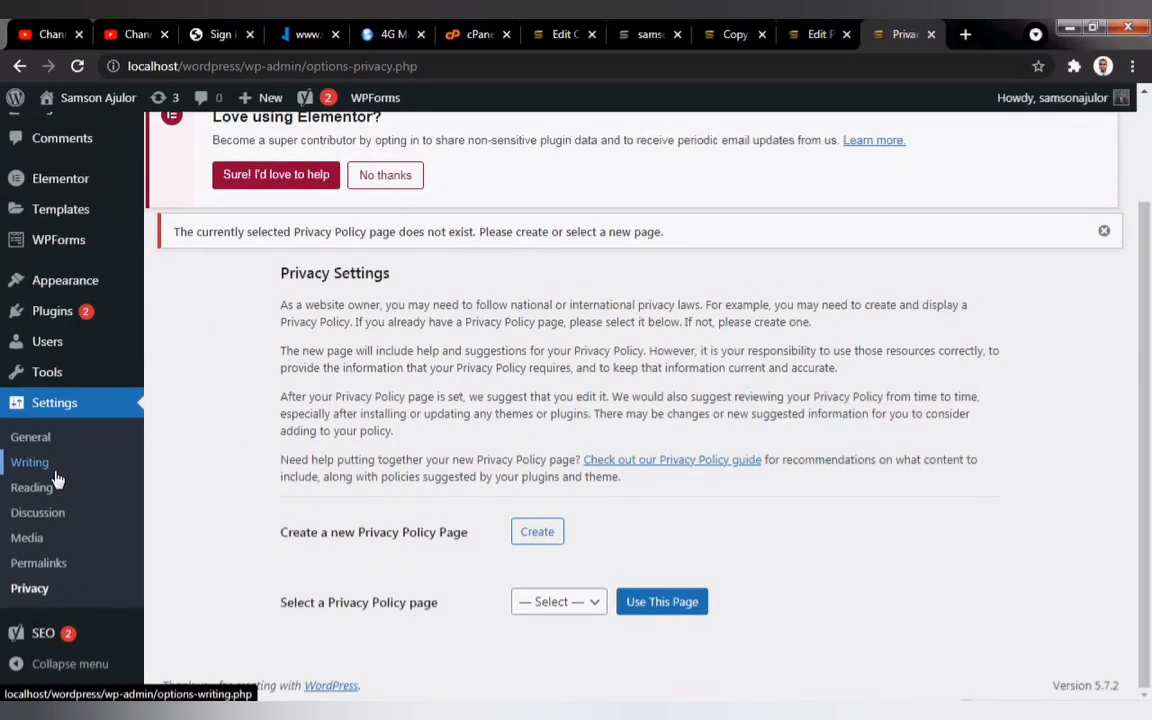
{"action": "left_click", "coordinate": [540, 535]}
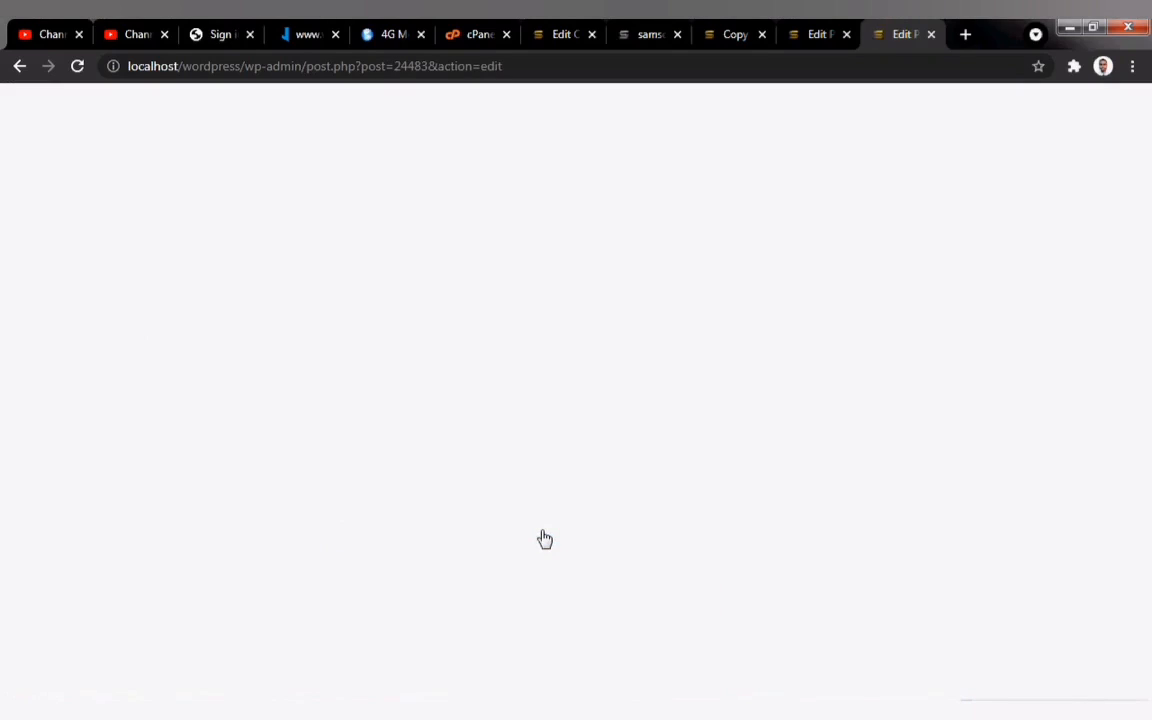
{"action": "scroll", "coordinate": [335, 445], "scroll_direction": "down", "scroll_amount": 1}
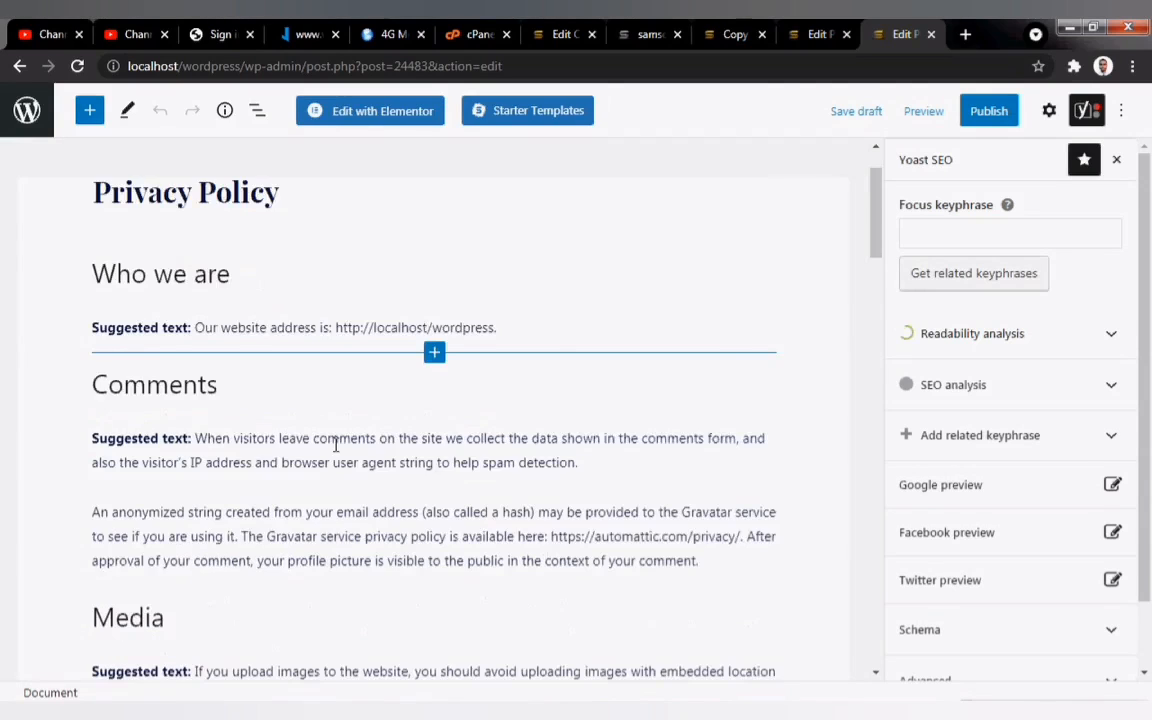
{"action": "scroll", "coordinate": [335, 443], "scroll_direction": "down", "scroll_amount": 3}
{"action": "scroll", "coordinate": [437, 399], "scroll_direction": "down", "scroll_amount": 5}
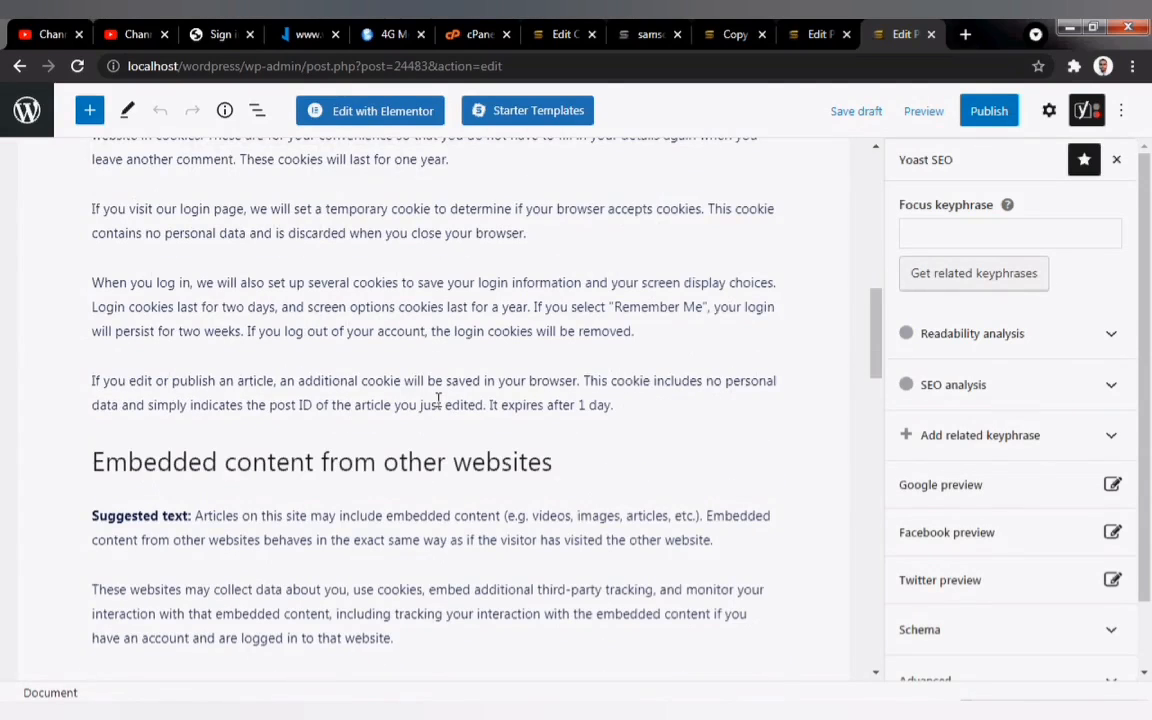
{"action": "scroll", "coordinate": [437, 399], "scroll_direction": "down", "scroll_amount": 3}
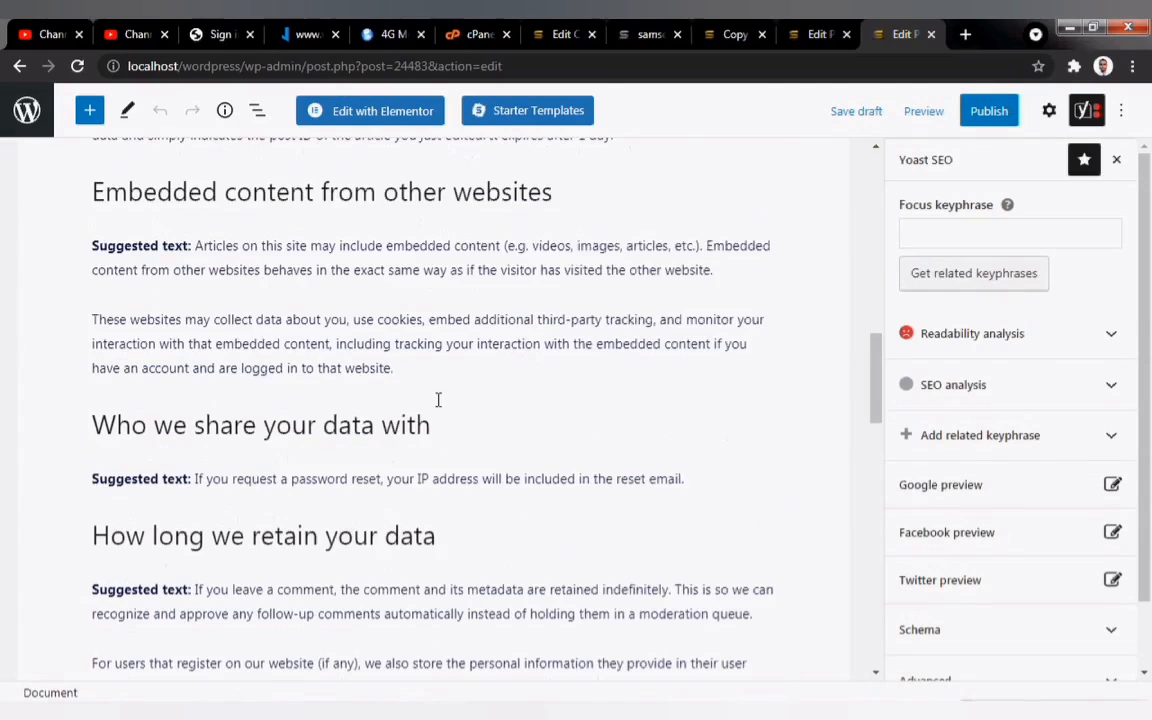
Step: Display the Privacy Policy draft's page settings, including visibility and URL slug, and return to the site's Privacy settings
{"action": "left_click", "coordinate": [818, 34]}
{"action": "left_click", "coordinate": [885, 34]}
{"action": "left_click", "coordinate": [1050, 112]}
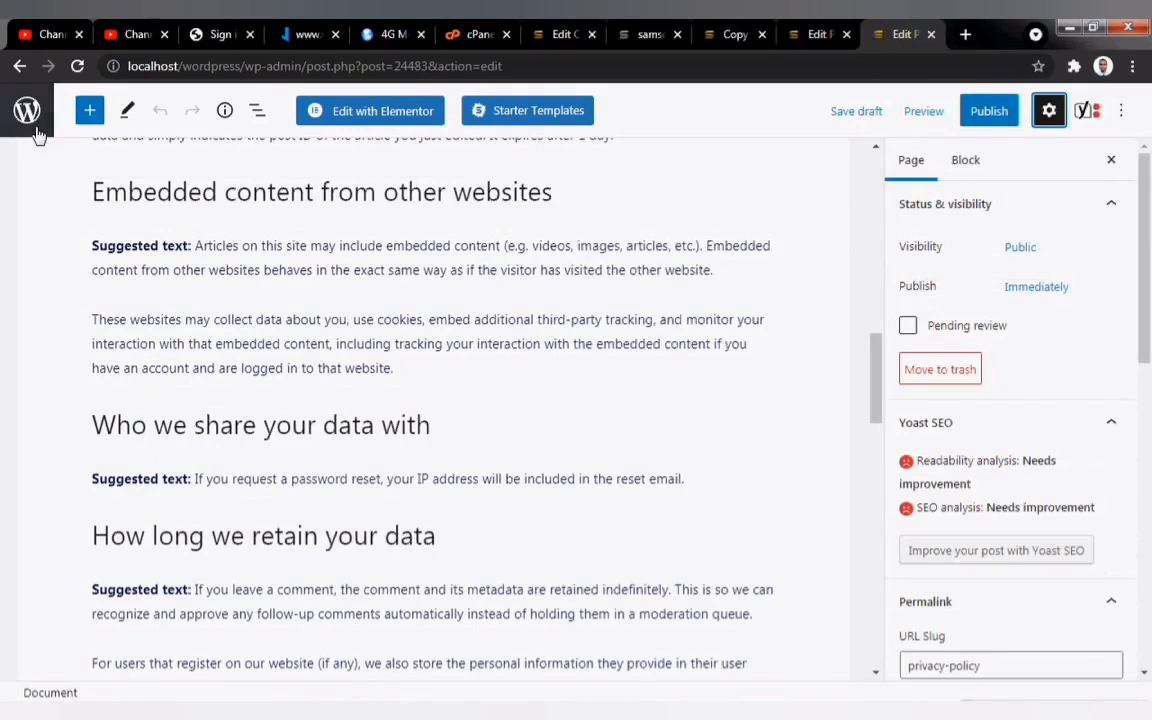
{"action": "left_click", "coordinate": [17, 66]}
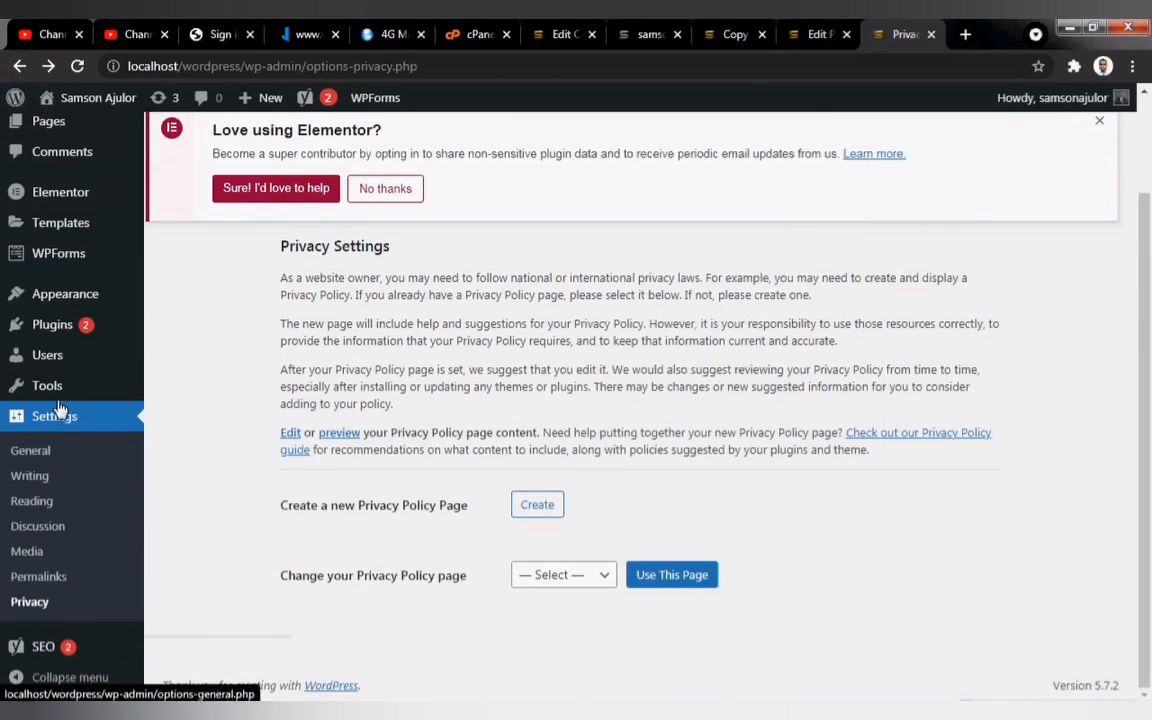
Step: Open the theme customizer and look at the Global options
{"action": "mouse_move", "coordinate": [100, 294]}
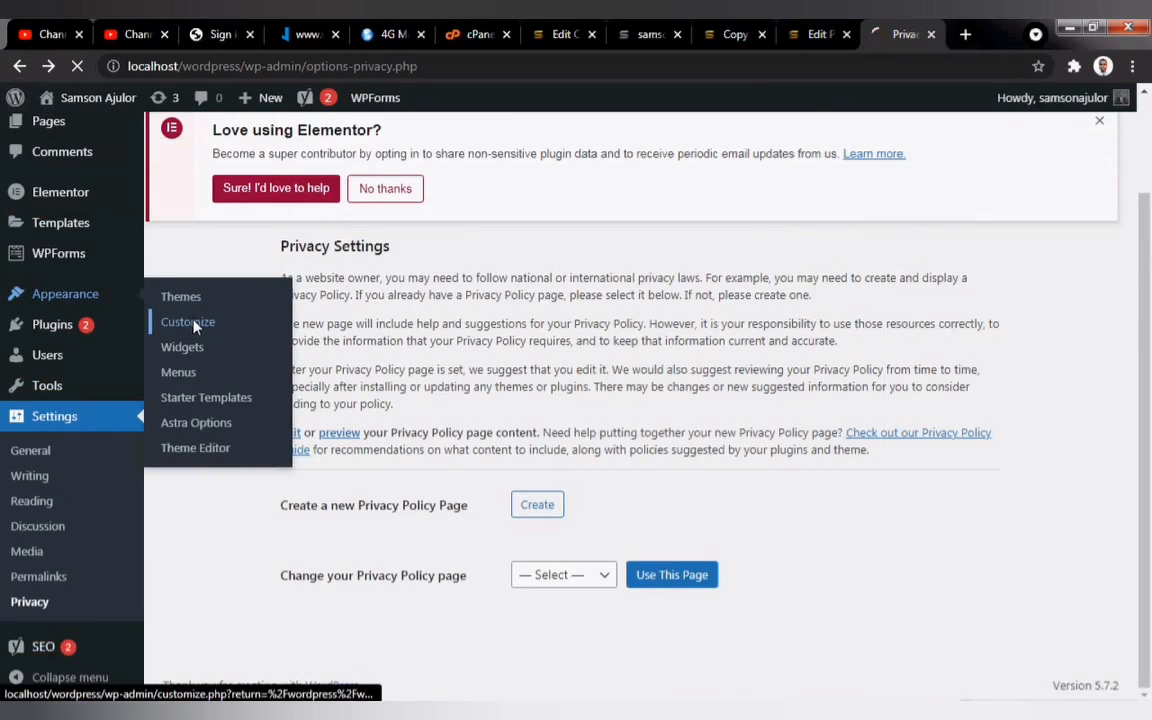
{"action": "left_click", "coordinate": [196, 328]}
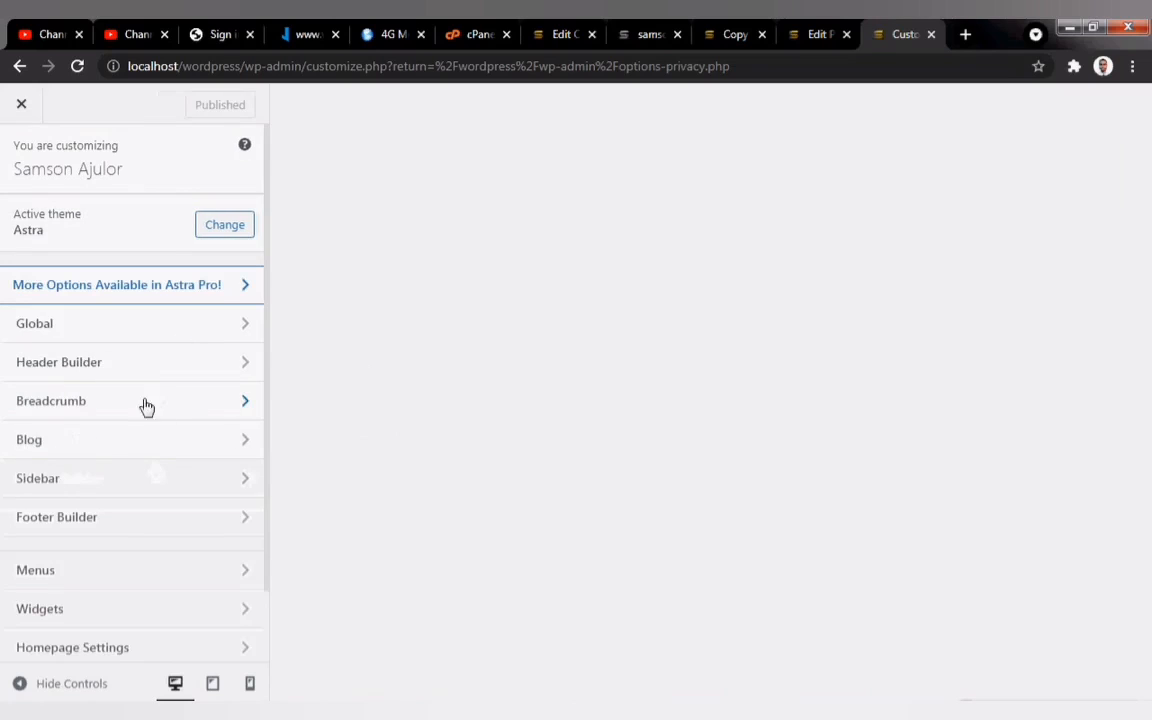
{"action": "left_click", "coordinate": [241, 328]}
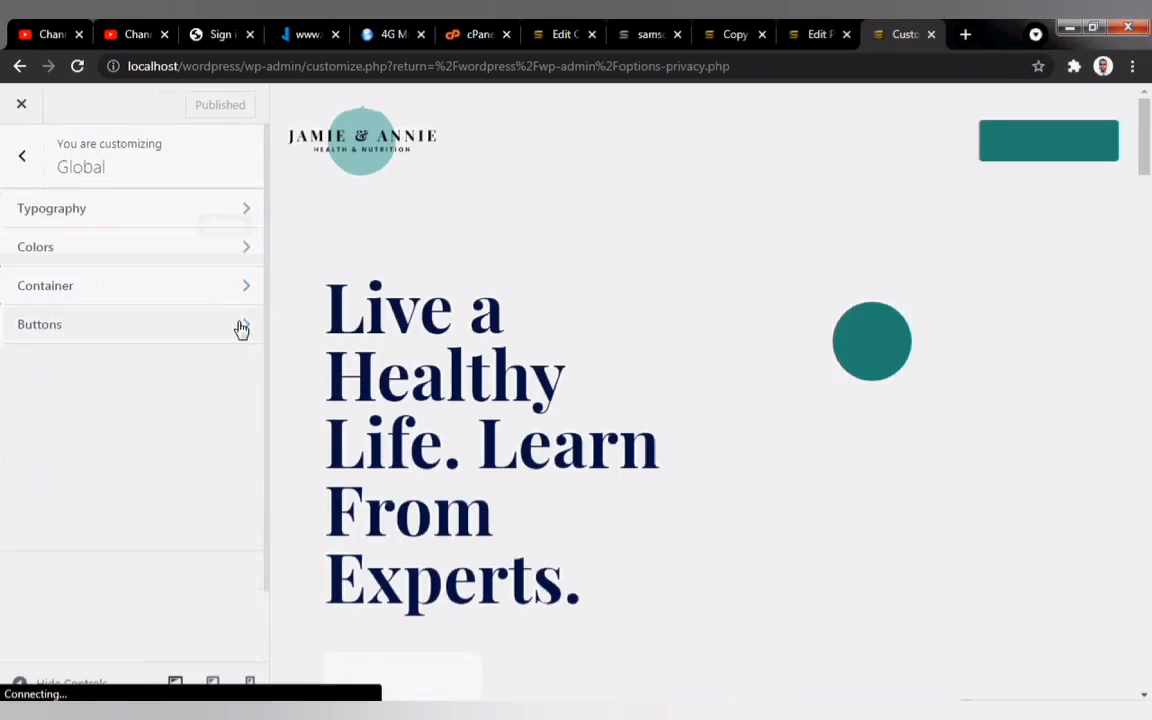
{"action": "left_click", "coordinate": [26, 165]}
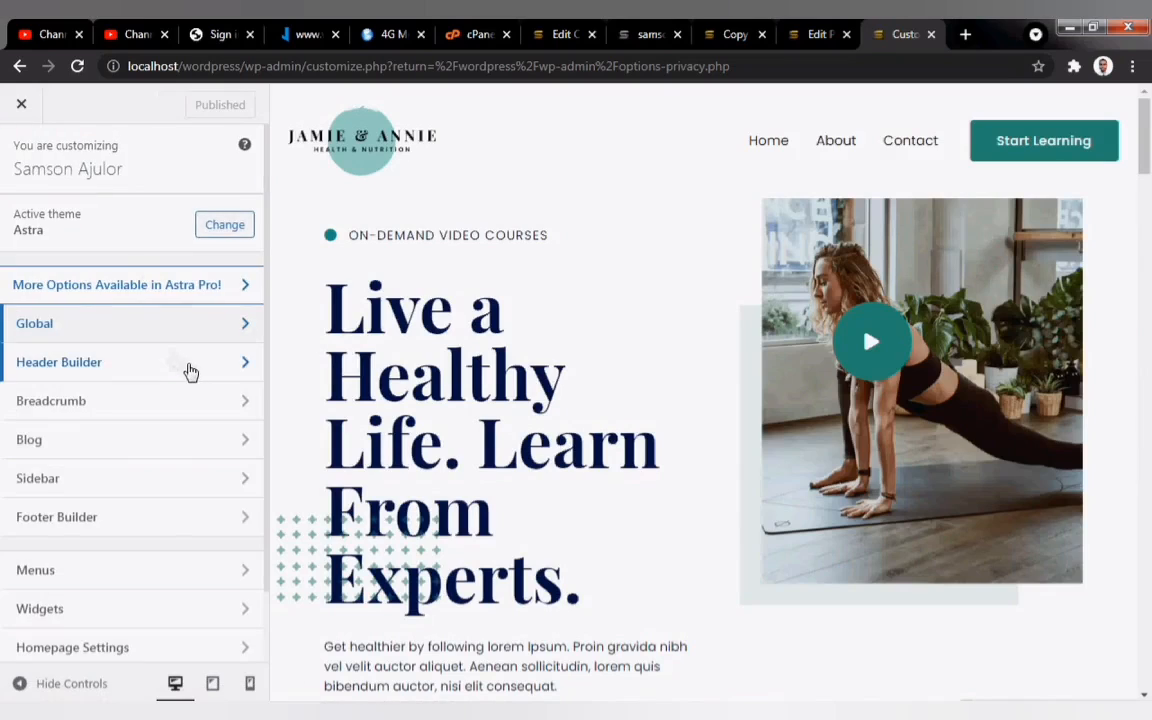
Step: In the Header Builder, replace the site logo with the gold S image cropped-android-chrome-512x512-1.png, adjusting and applying its crop
{"action": "left_click", "coordinate": [195, 368]}
{"action": "left_click", "coordinate": [229, 282]}
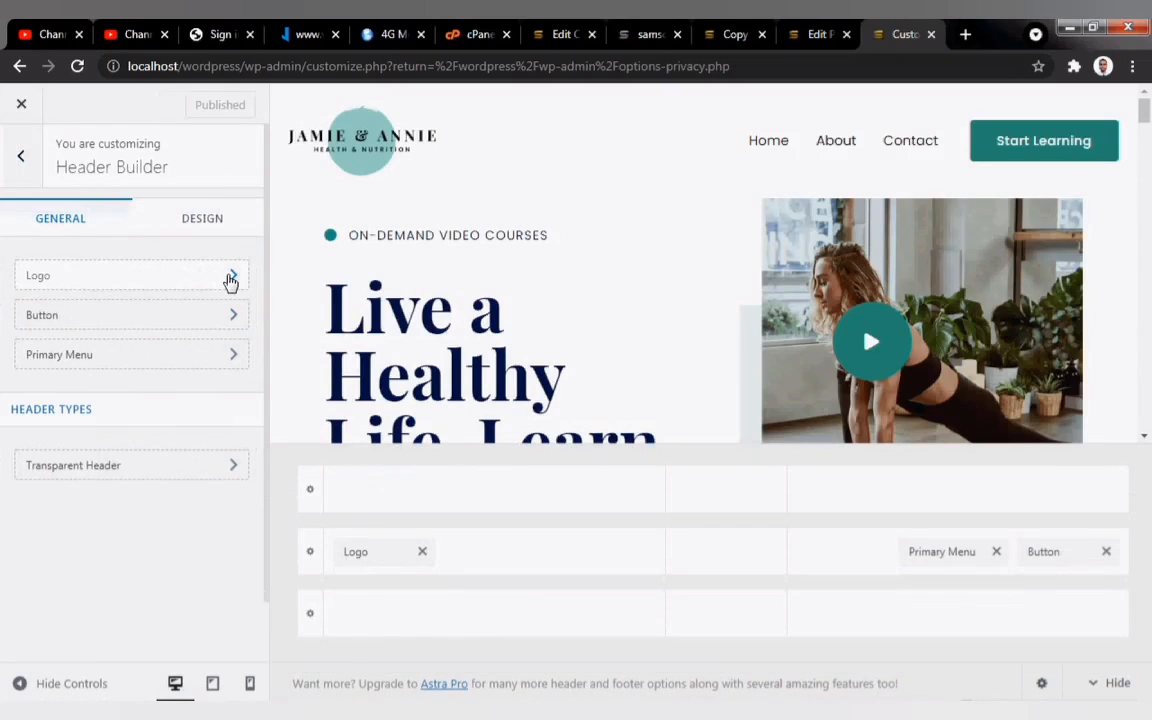
{"action": "left_click", "coordinate": [119, 412]}
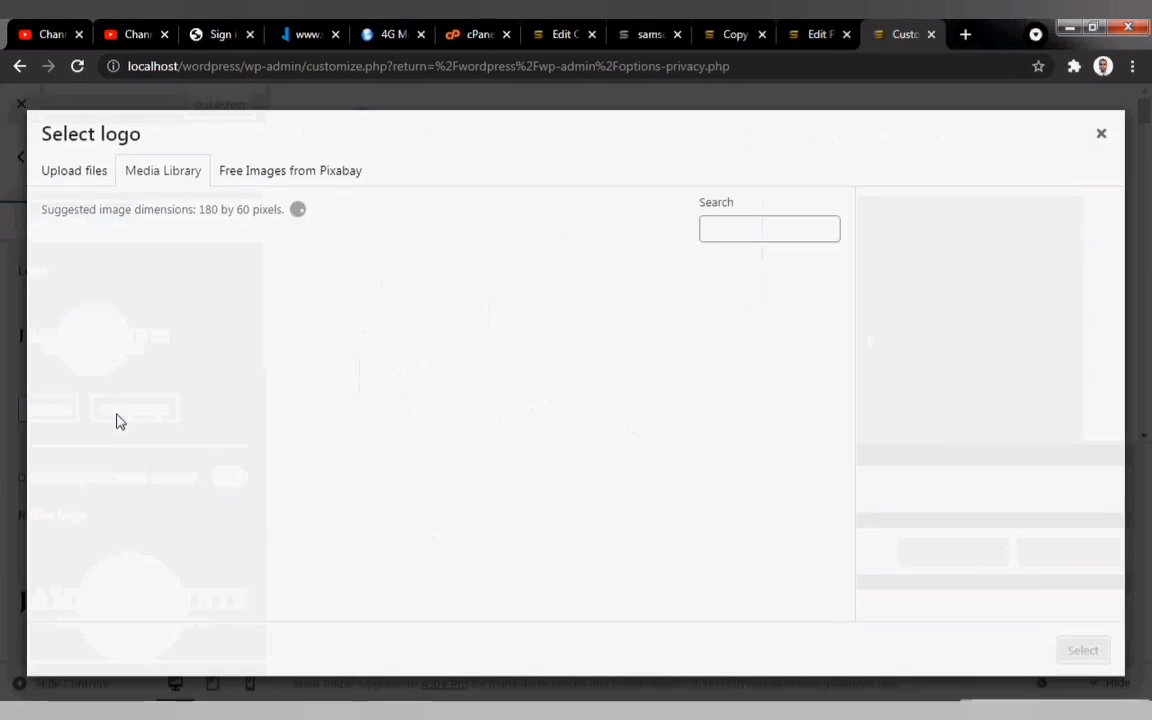
{"action": "scroll", "coordinate": [386, 334], "scroll_direction": "down", "scroll_amount": 10}
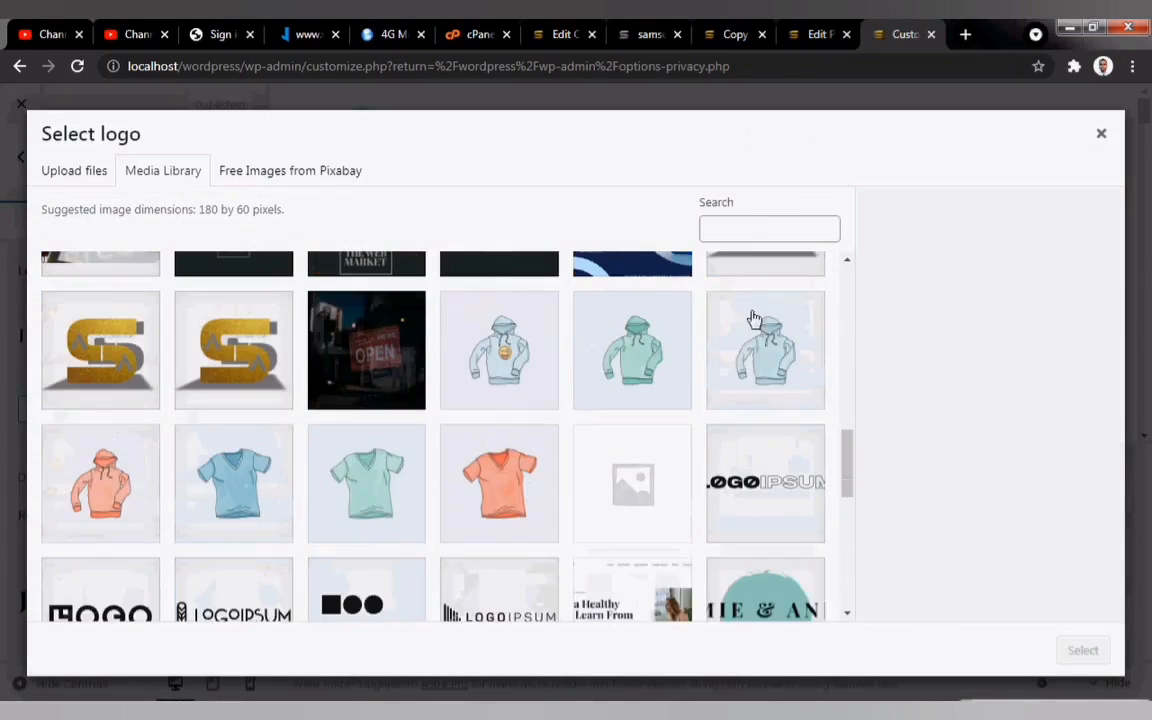
{"action": "scroll", "coordinate": [785, 412], "scroll_direction": "up", "scroll_amount": 2}
{"action": "left_click", "coordinate": [766, 560]}
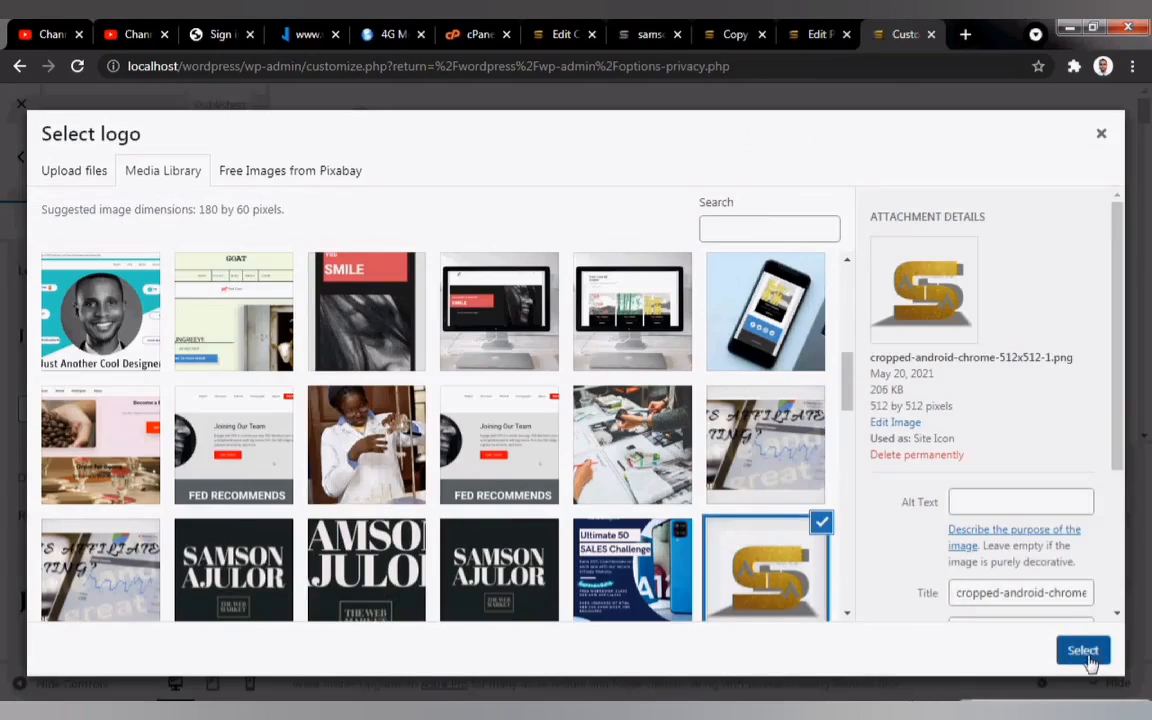
{"action": "left_click", "coordinate": [1082, 650]}
{"action": "left_click_drag", "start_coordinate": [575, 460], "coordinate": [588, 532]}
{"action": "left_click_drag", "start_coordinate": [576, 318], "coordinate": [576, 252]}
{"action": "left_click", "coordinate": [1068, 650]}
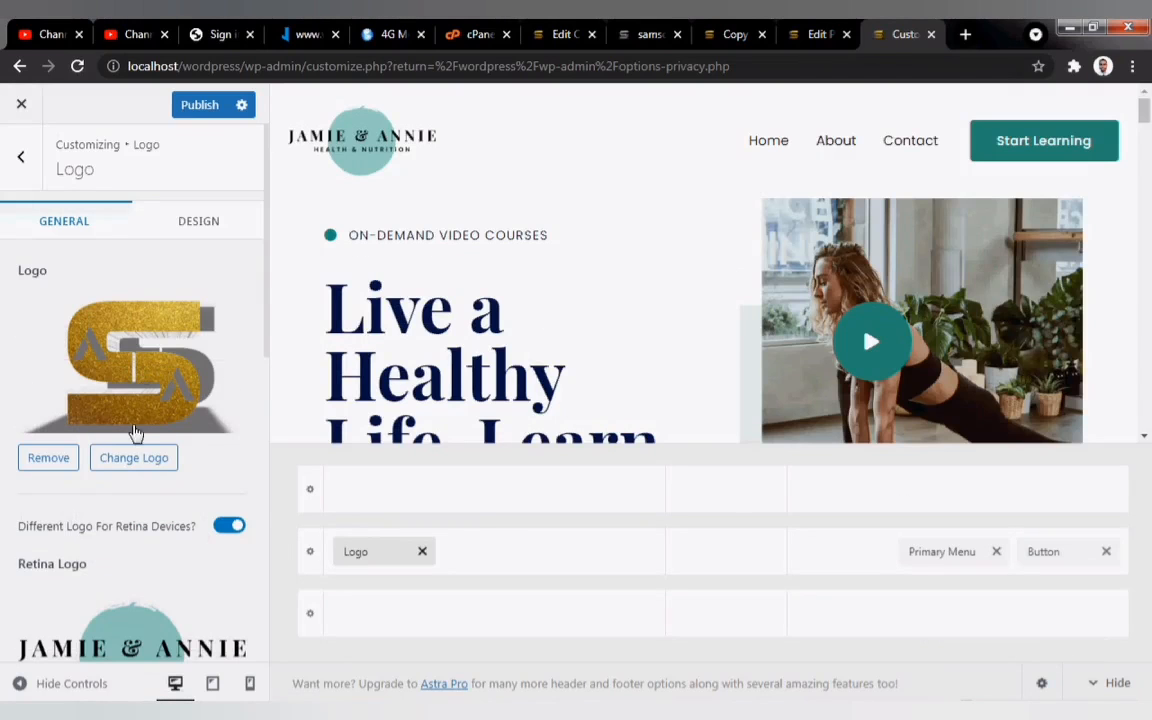
Step: Remove the retina logo image and set the logo width to 68 px
{"action": "scroll", "coordinate": [134, 468], "scroll_direction": "down", "scroll_amount": 3}
{"action": "left_click", "coordinate": [48, 479]}
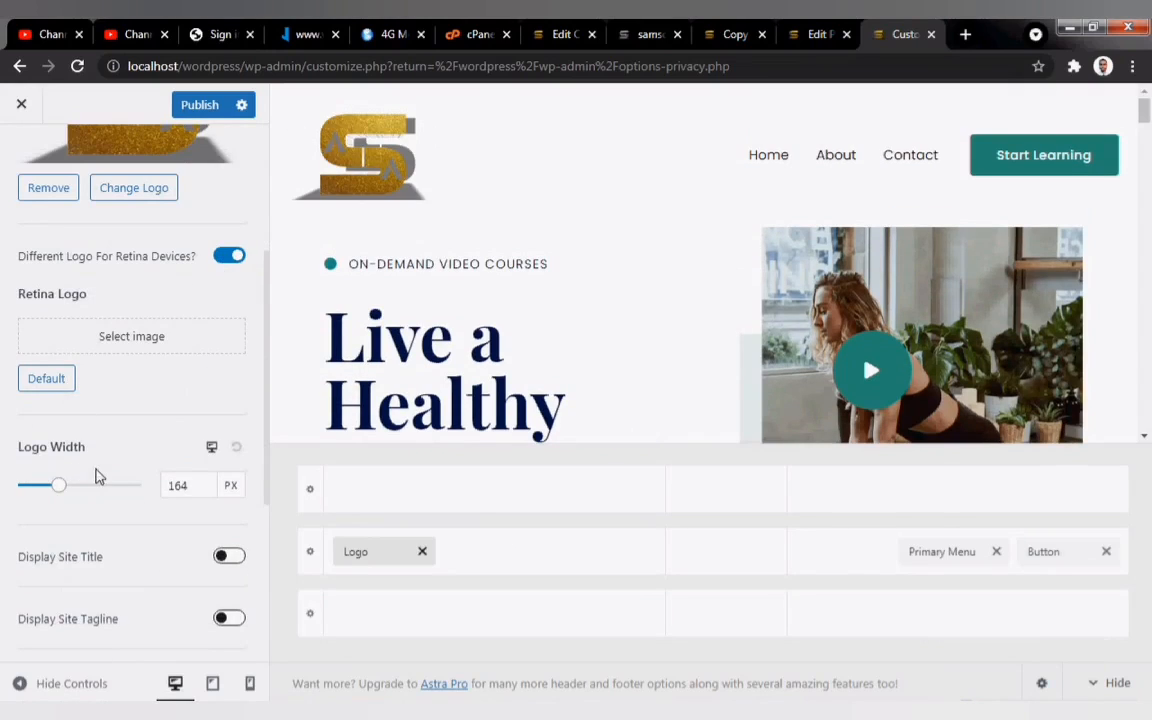
{"action": "left_click_drag", "start_coordinate": [59, 487], "coordinate": [37, 490]}
{"action": "scroll", "coordinate": [230, 540], "scroll_direction": "down", "scroll_amount": 1}
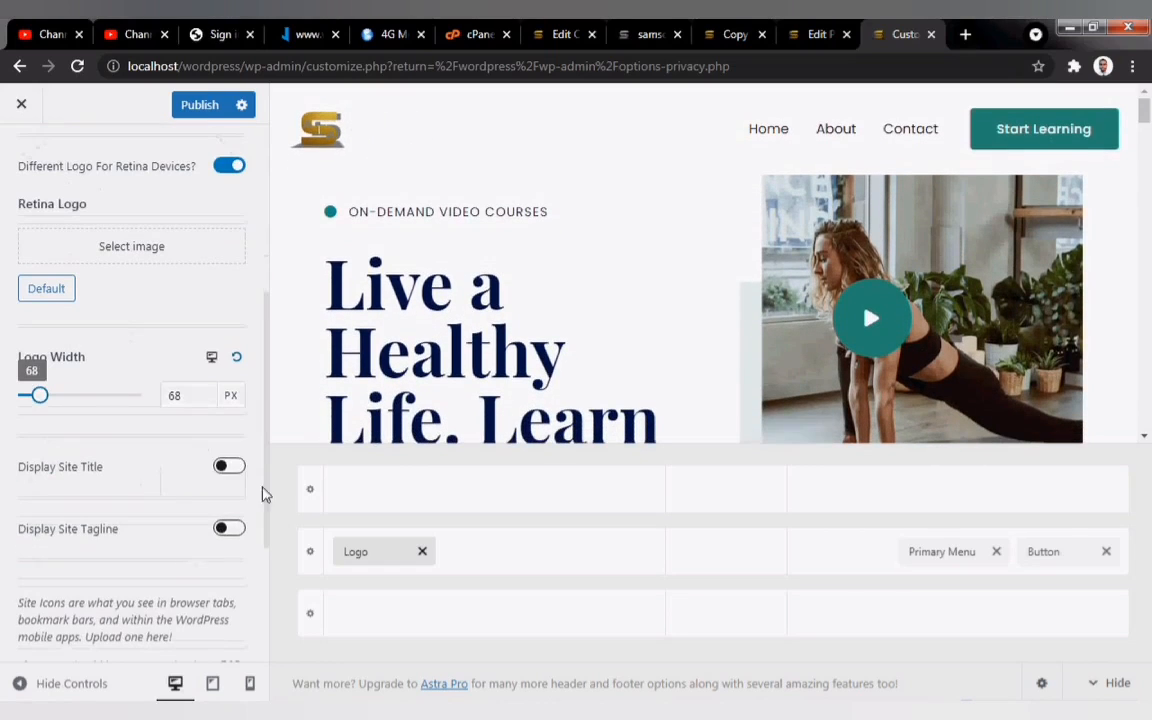
Step: Try displaying the site title beside the header logo
{"action": "left_click", "coordinate": [230, 468]}
{"action": "left_click", "coordinate": [229, 466]}
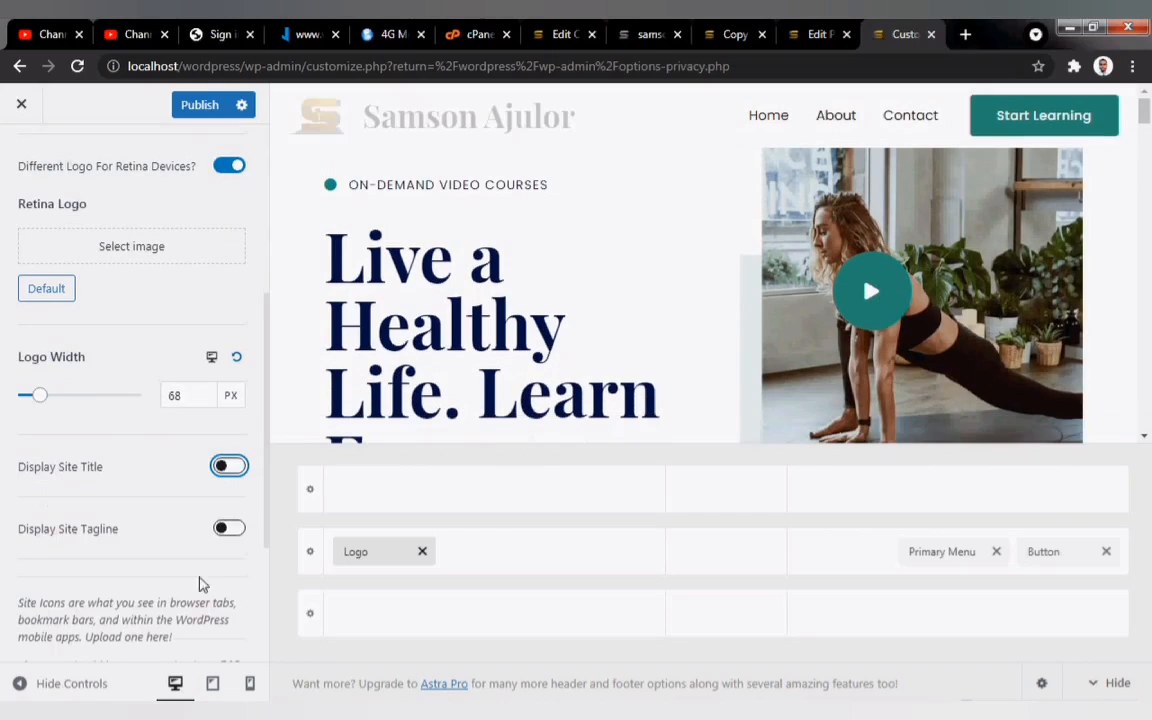
Step: Remove the current site icon and publish the customizer changes
{"action": "scroll", "coordinate": [151, 540], "scroll_direction": "down", "scroll_amount": 3}
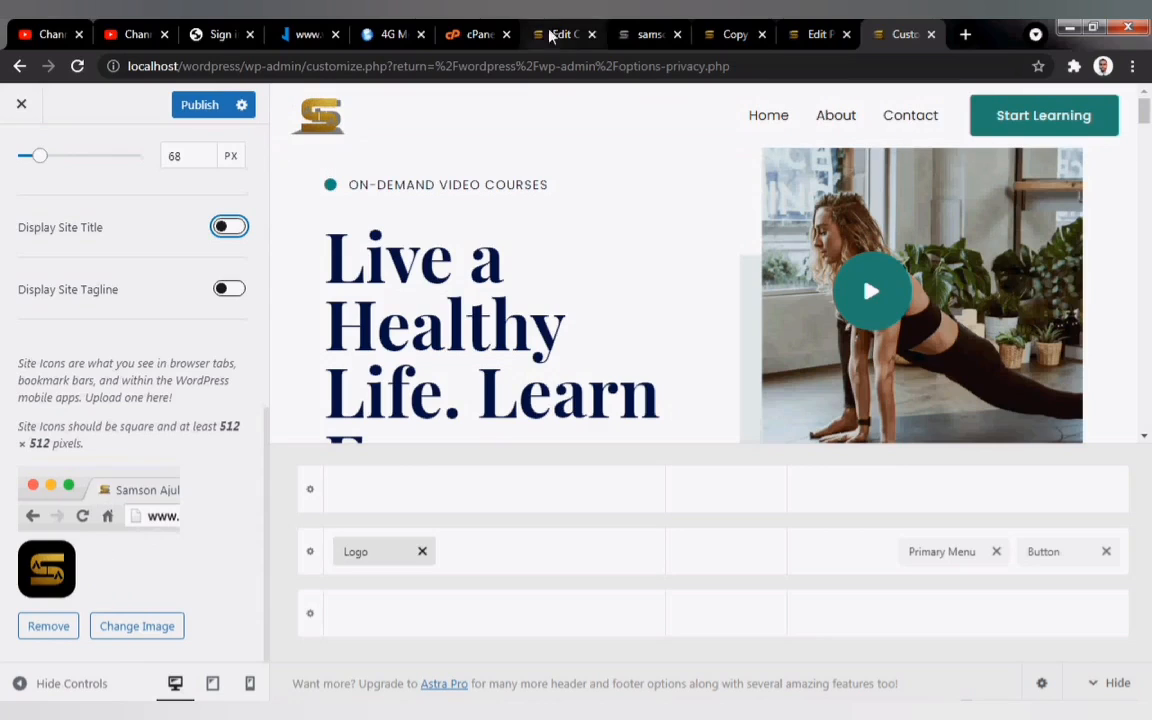
{"action": "left_click", "coordinate": [55, 630]}
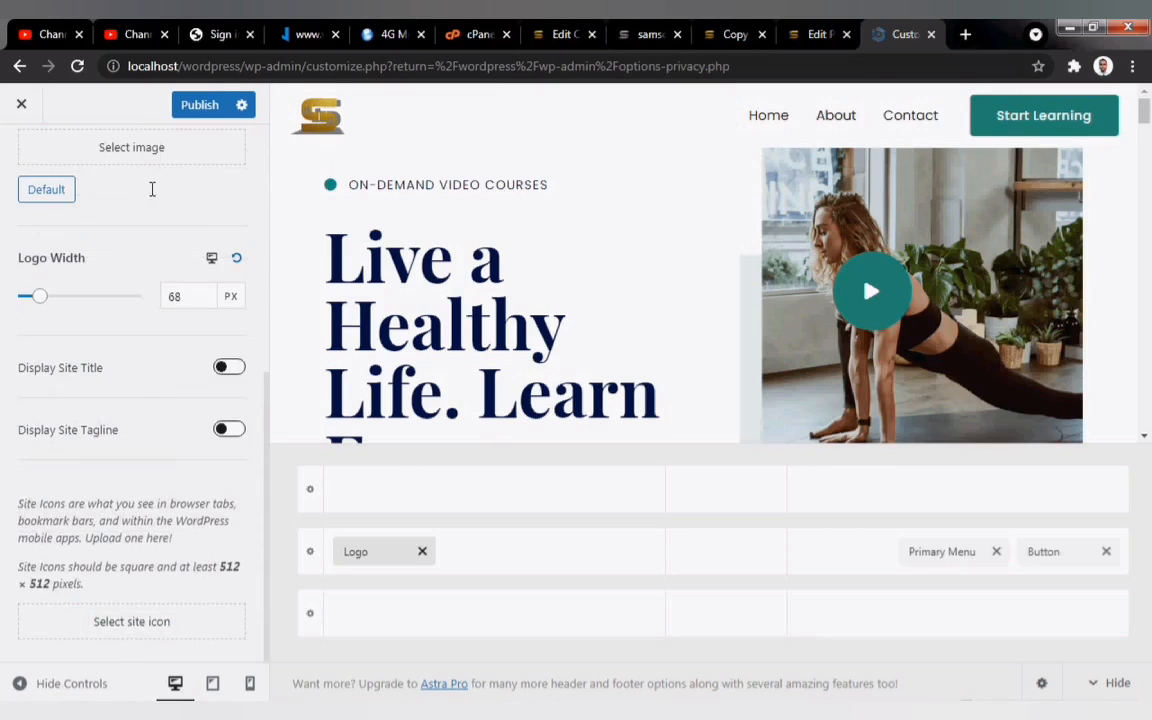
{"action": "left_click", "coordinate": [215, 104]}
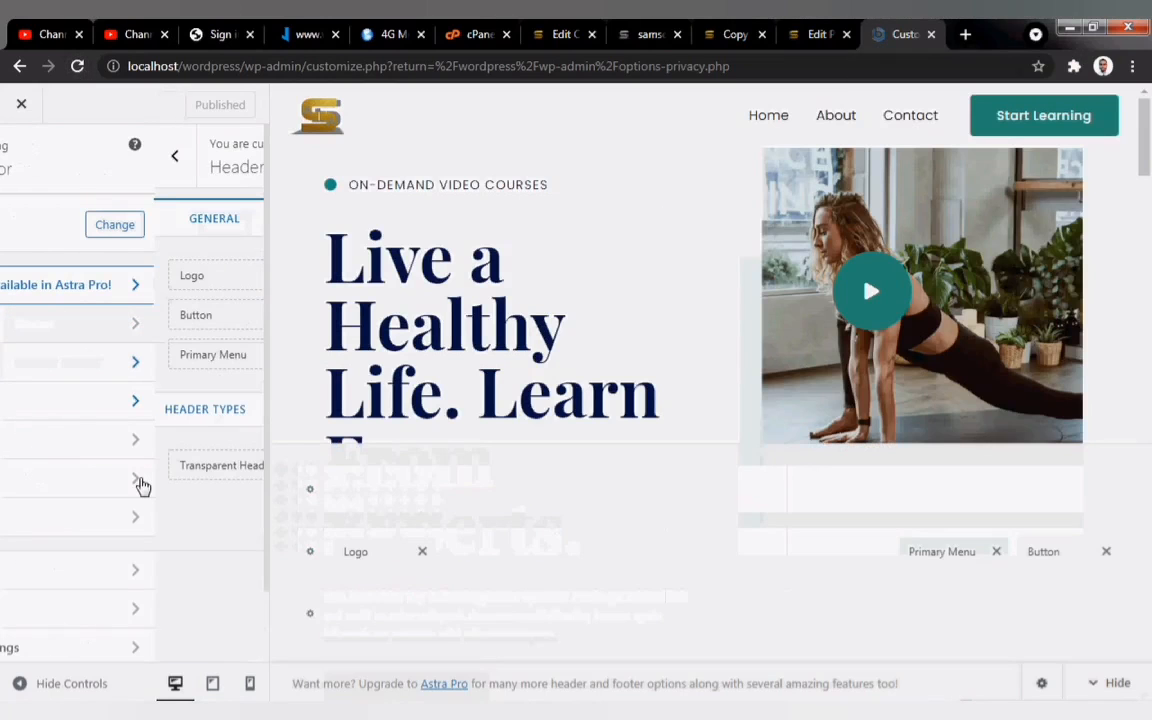
Step: Set the site icon to the gold S image from the media library, cropped with the suggested square selection
{"action": "left_click", "coordinate": [202, 280]}
{"action": "left_click", "coordinate": [139, 628]}
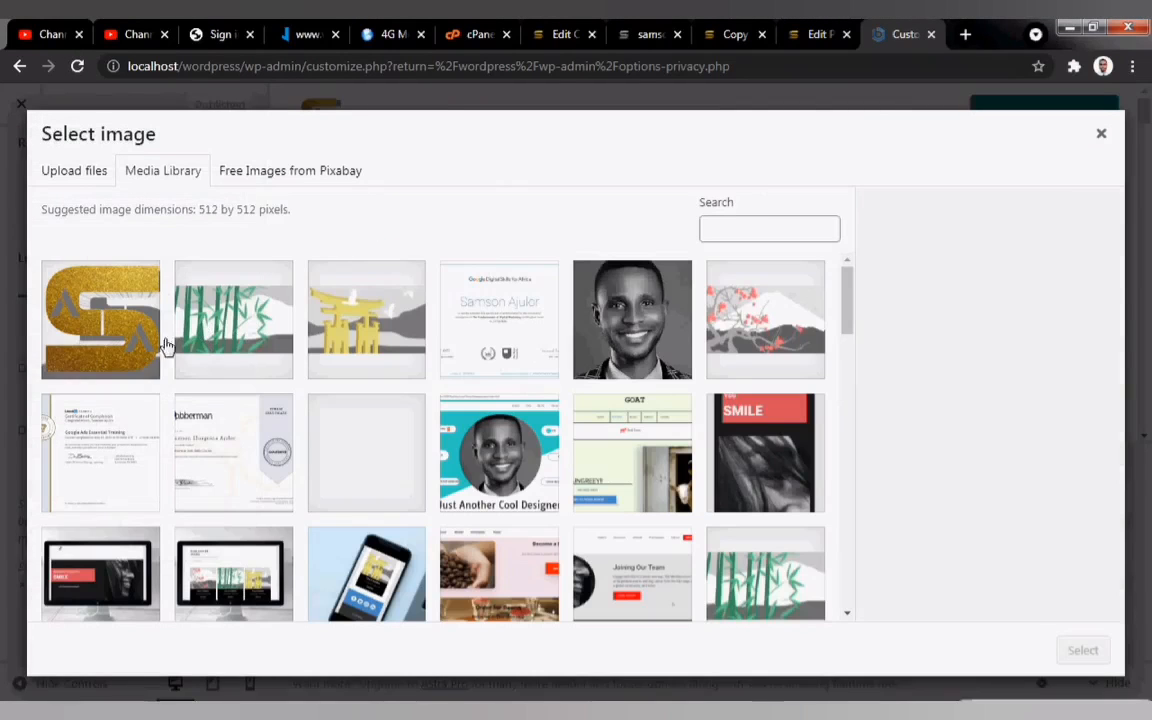
{"action": "left_click", "coordinate": [100, 320]}
{"action": "left_click", "coordinate": [1082, 650]}
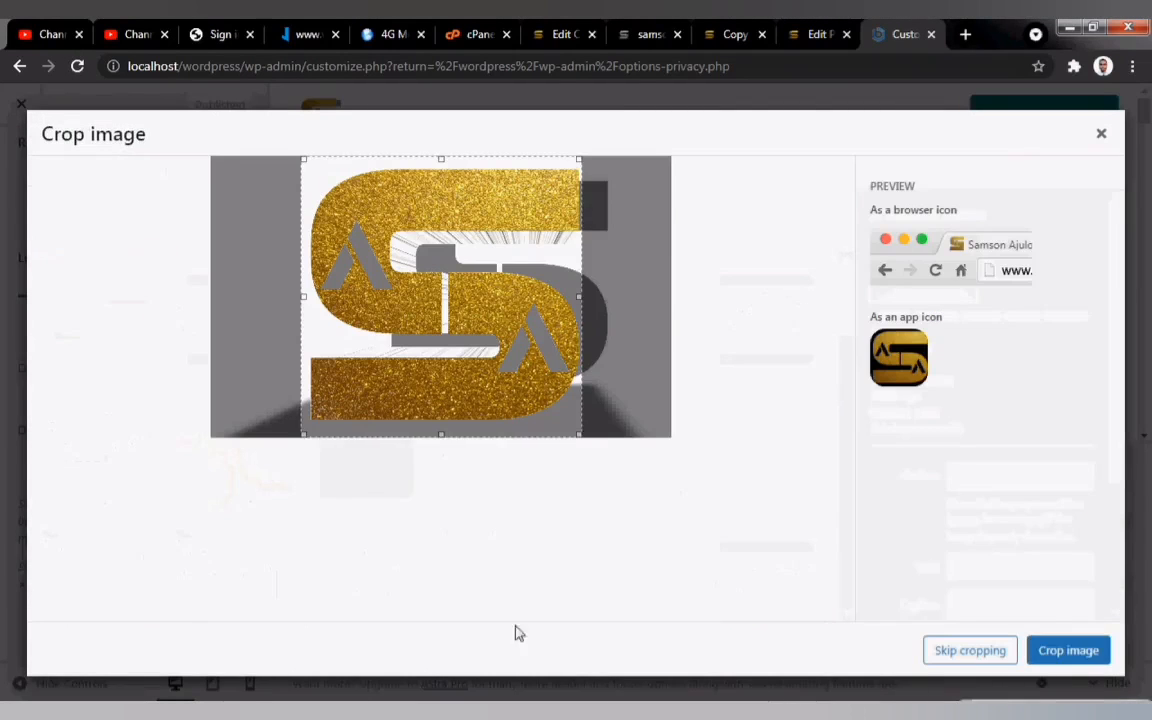
{"action": "left_click", "coordinate": [1090, 652]}
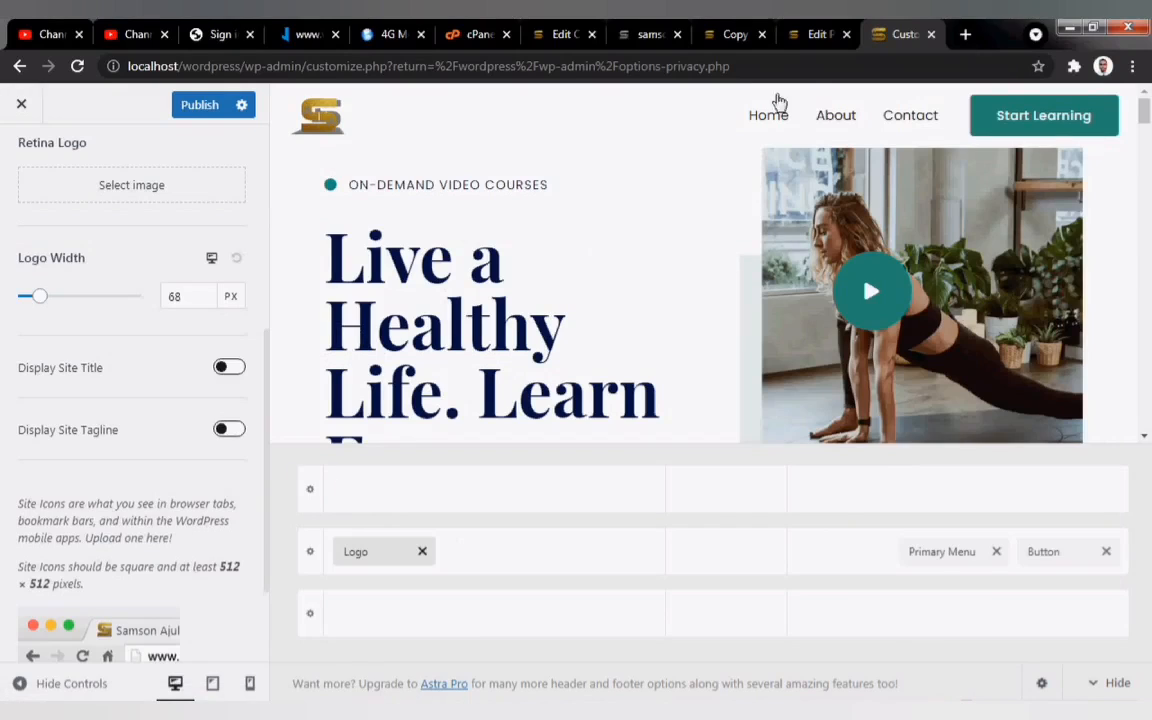
Step: Look through the header logo's Design options and the primary menu's General and Design options
{"action": "scroll", "coordinate": [93, 533], "scroll_direction": "up", "scroll_amount": 4}
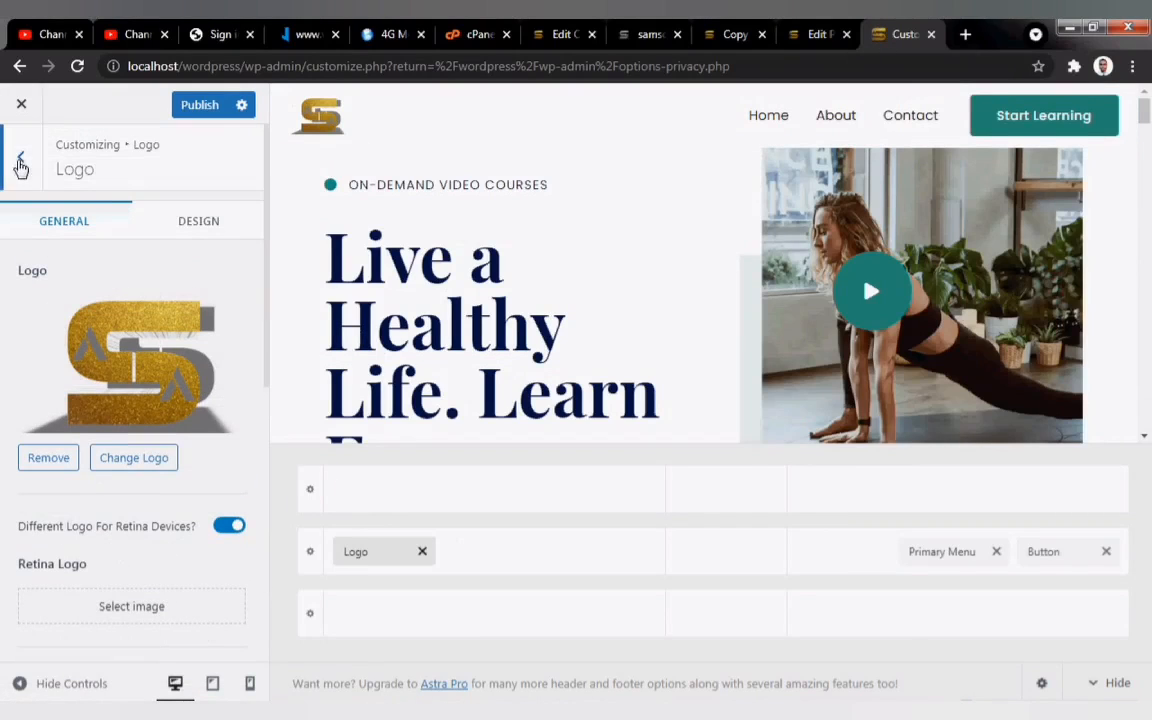
{"action": "left_click", "coordinate": [195, 222]}
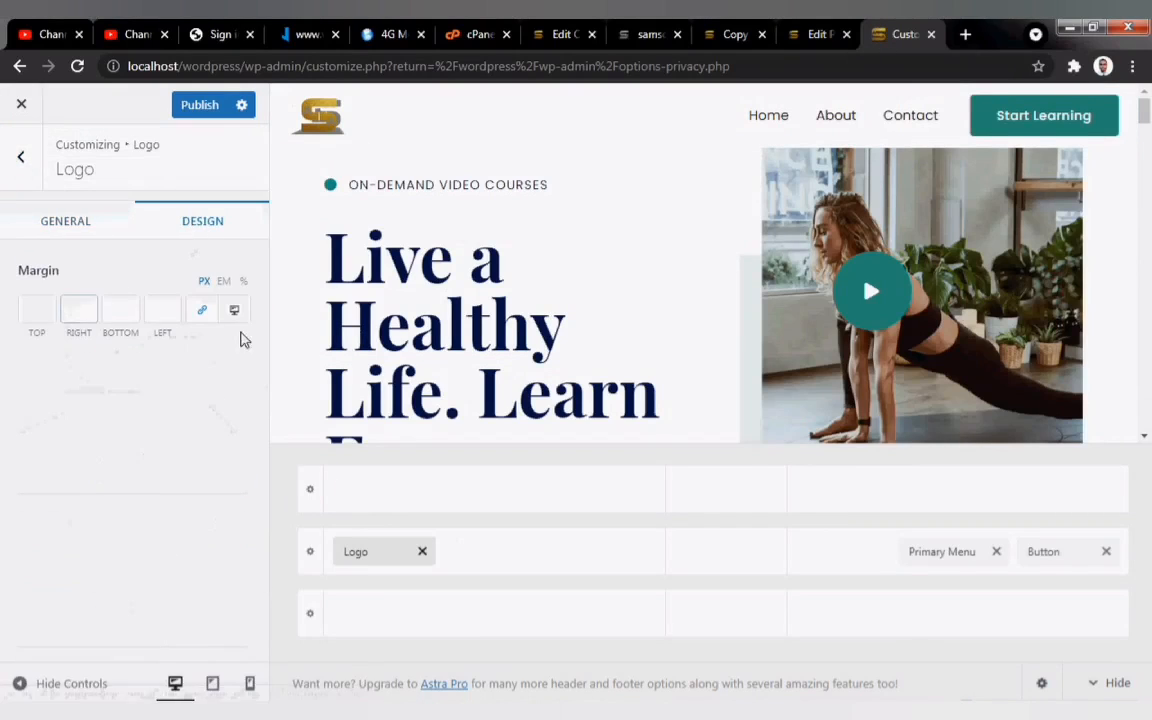
{"action": "left_click", "coordinate": [26, 178]}
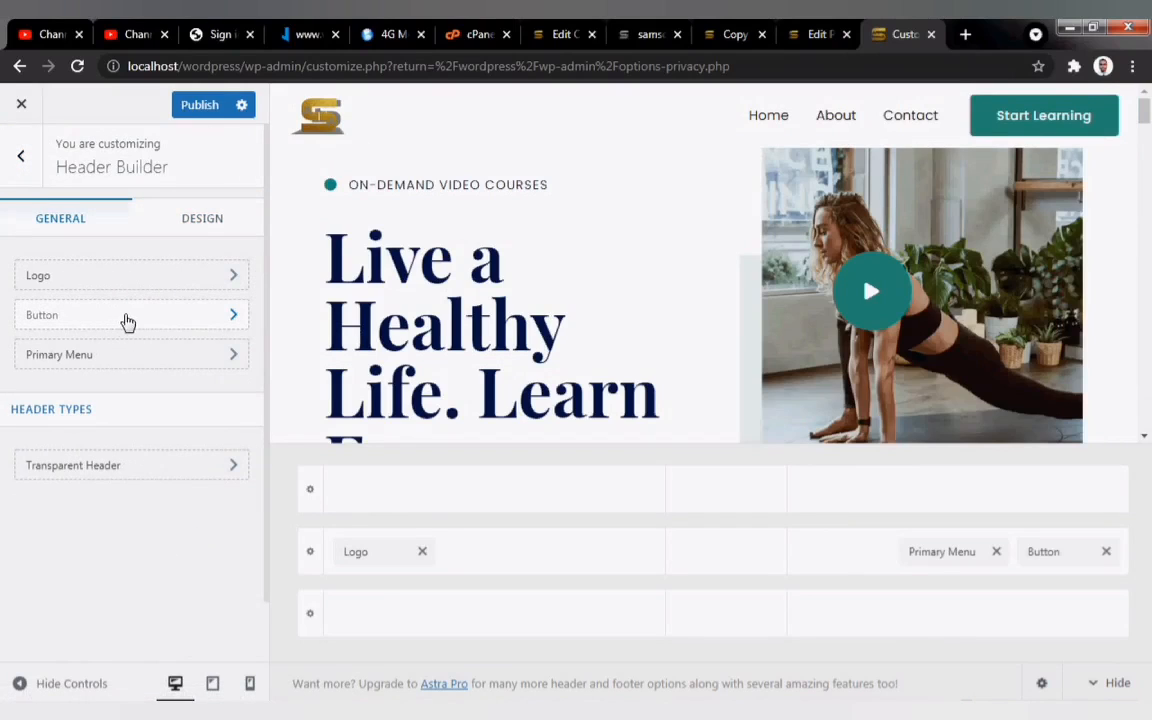
{"action": "left_click", "coordinate": [220, 357]}
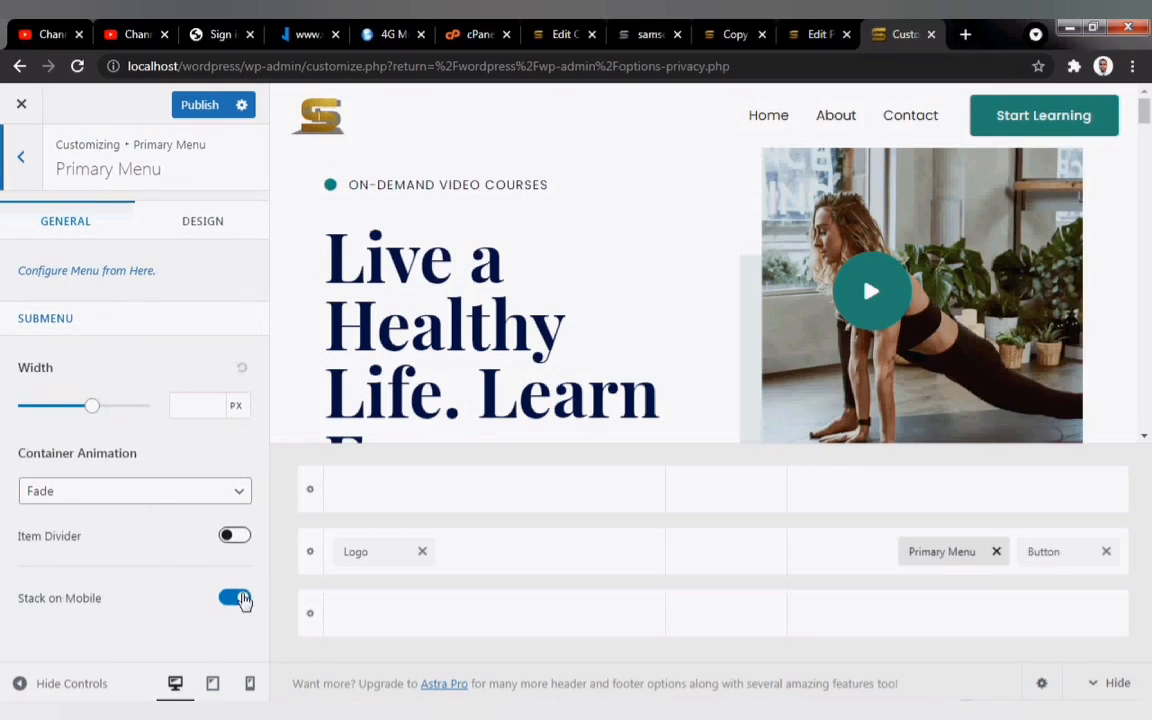
{"action": "left_click", "coordinate": [232, 222]}
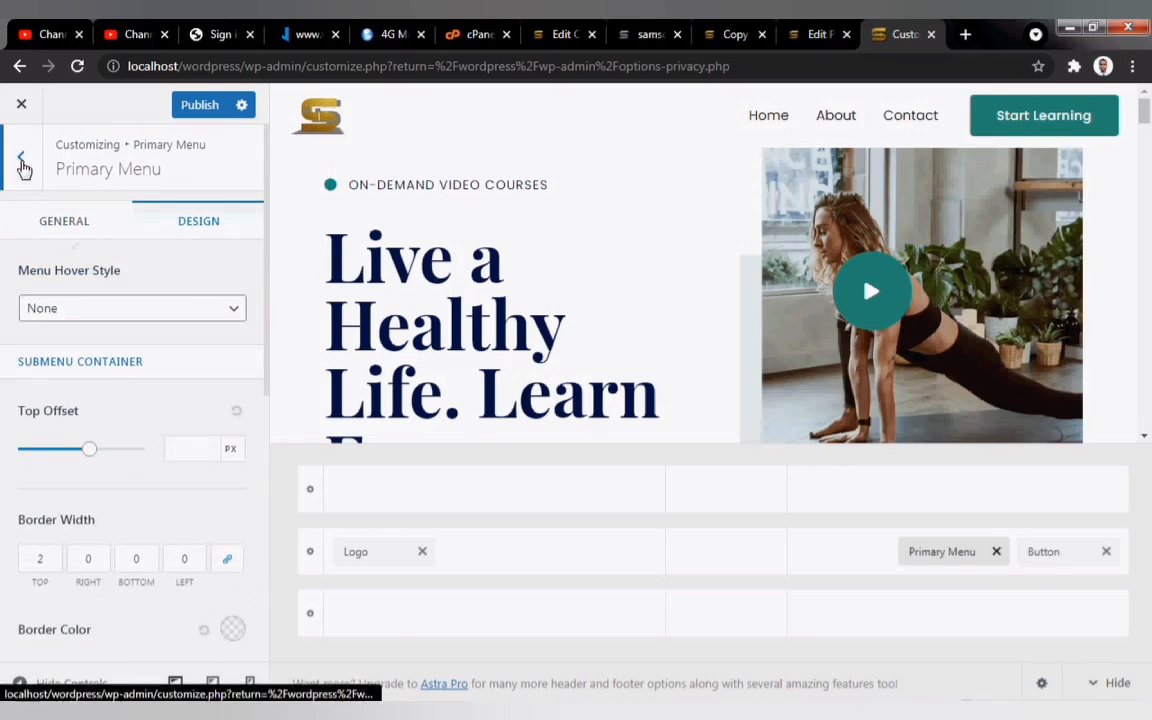
{"action": "left_click", "coordinate": [21, 159]}
{"action": "left_click", "coordinate": [21, 159]}
Step: Set the sidebar layout for blog posts to Left Sidebar and return to the main customizer sections
{"action": "scroll", "coordinate": [124, 510], "scroll_direction": "down", "scroll_amount": 1}
{"action": "left_click", "coordinate": [213, 406]}
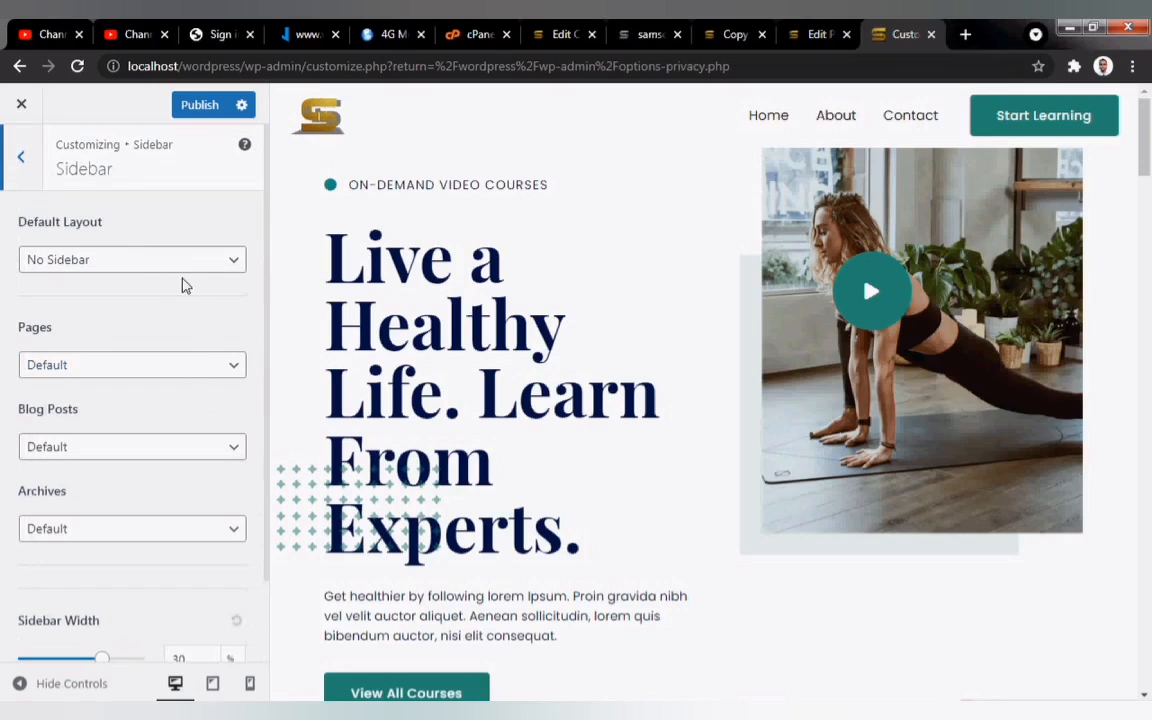
{"action": "left_click", "coordinate": [238, 447]}
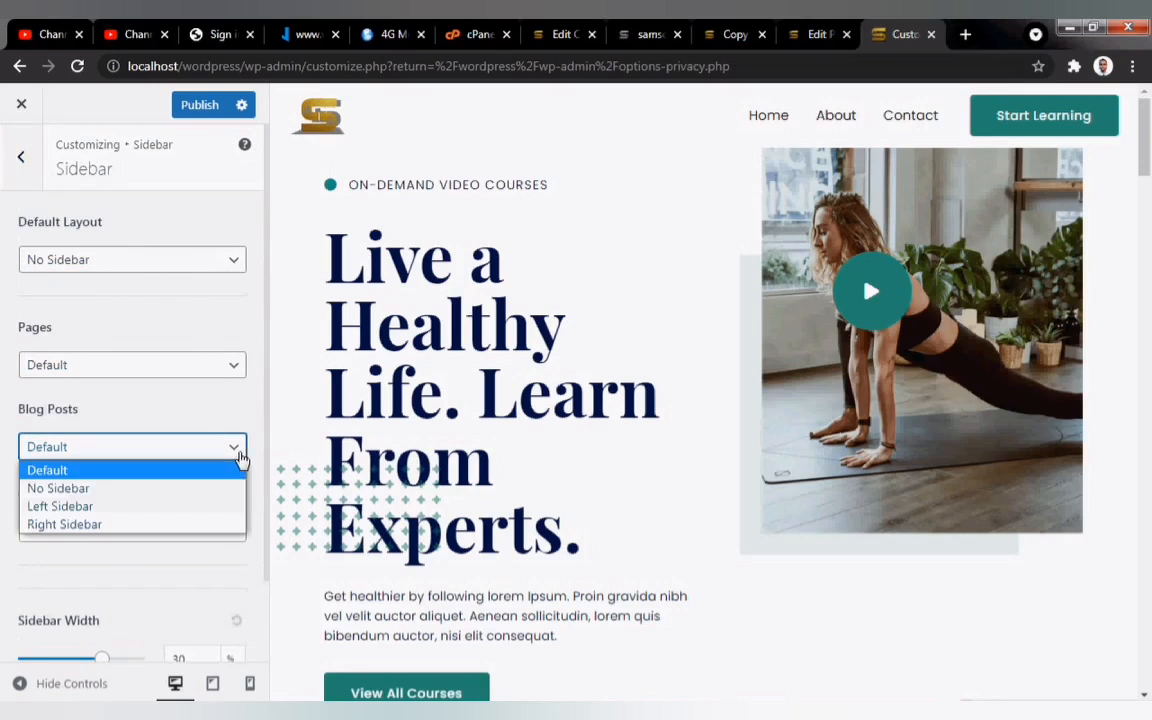
{"action": "left_click", "coordinate": [193, 507]}
{"action": "scroll", "coordinate": [215, 528], "scroll_direction": "down", "scroll_amount": 1}
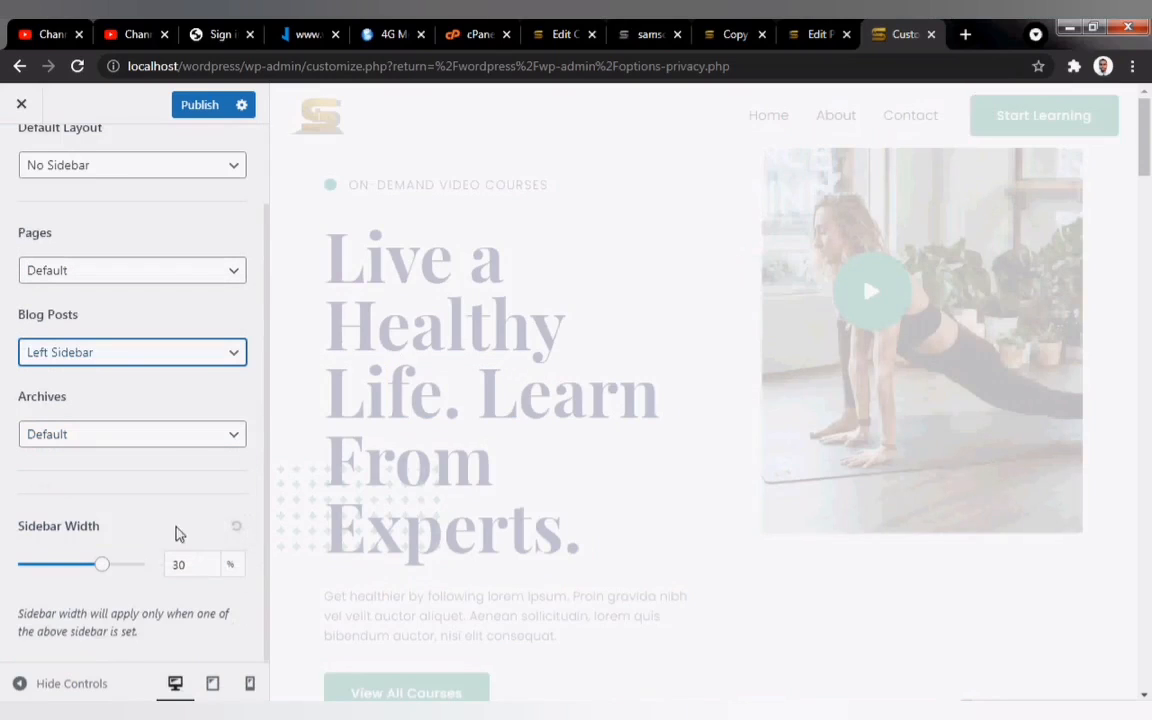
{"action": "scroll", "coordinate": [57, 262], "scroll_direction": "up", "scroll_amount": 1}
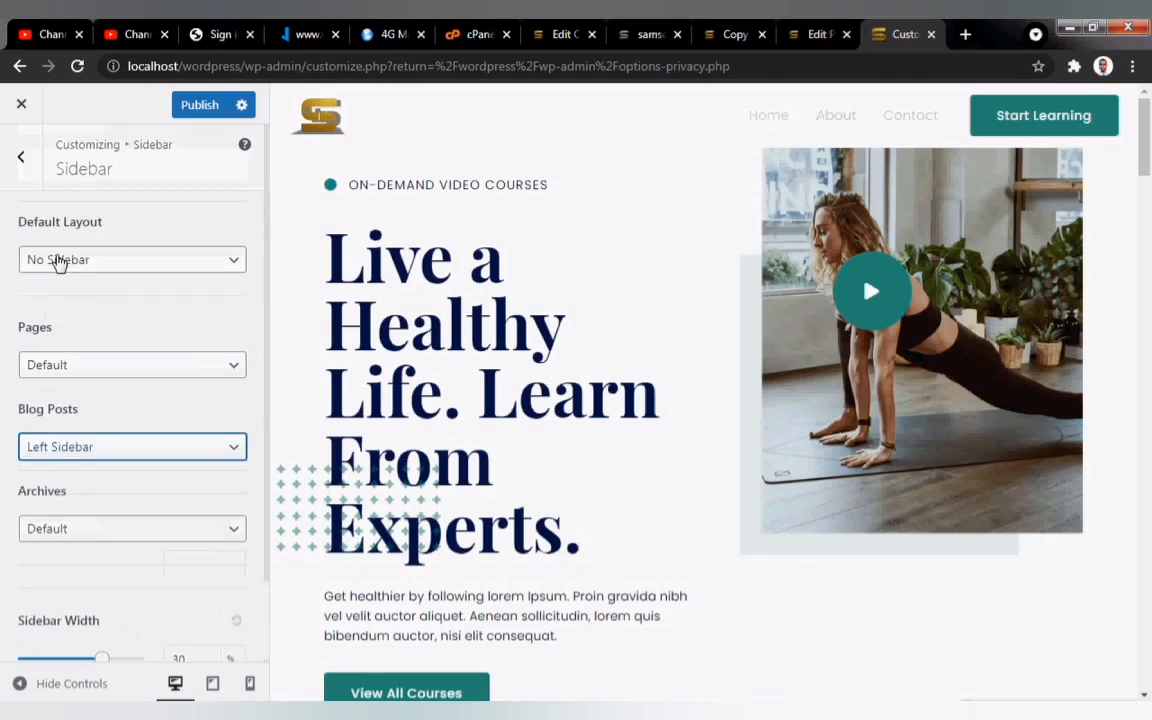
{"action": "left_click", "coordinate": [21, 157]}
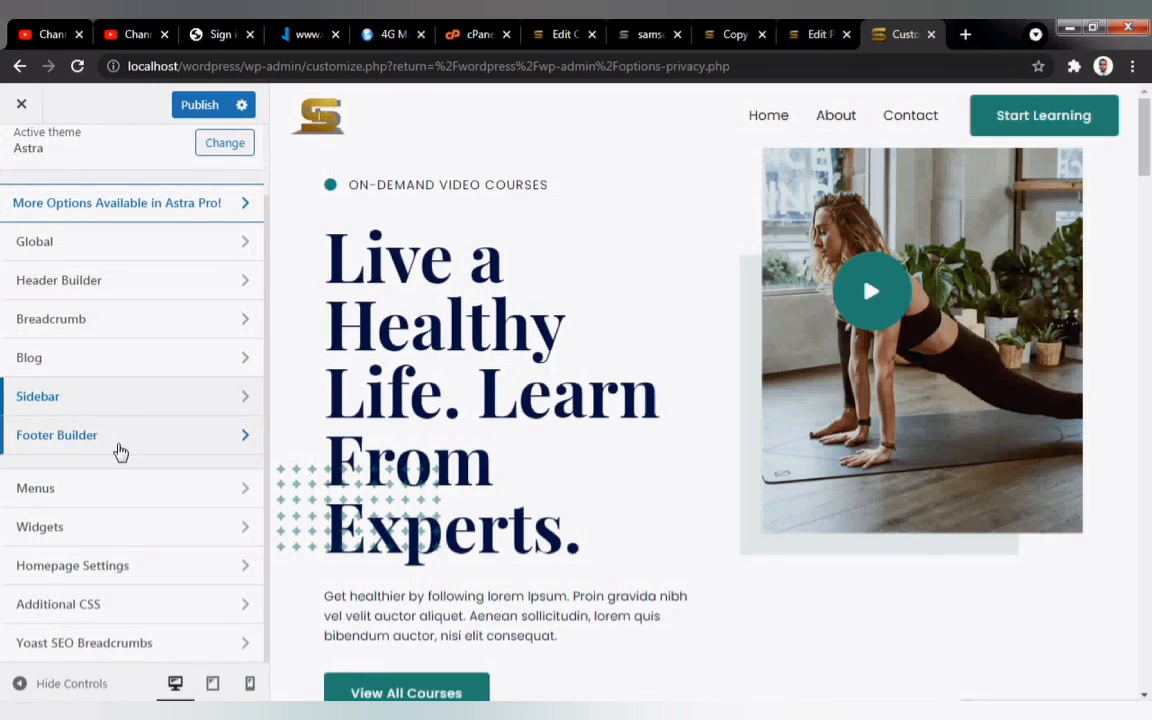
Step: Open the Footer Builder and review the content of the footer's Copyright and HTML 2 elements
{"action": "left_click", "coordinate": [118, 450]}
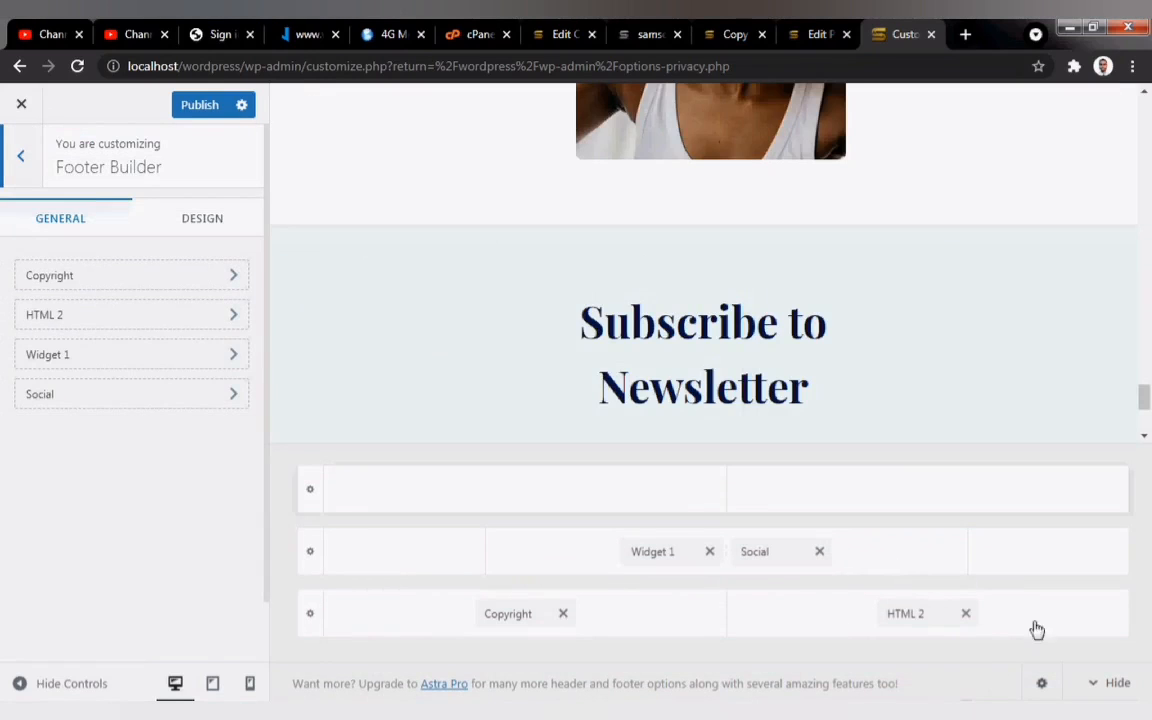
{"action": "left_click", "coordinate": [517, 616]}
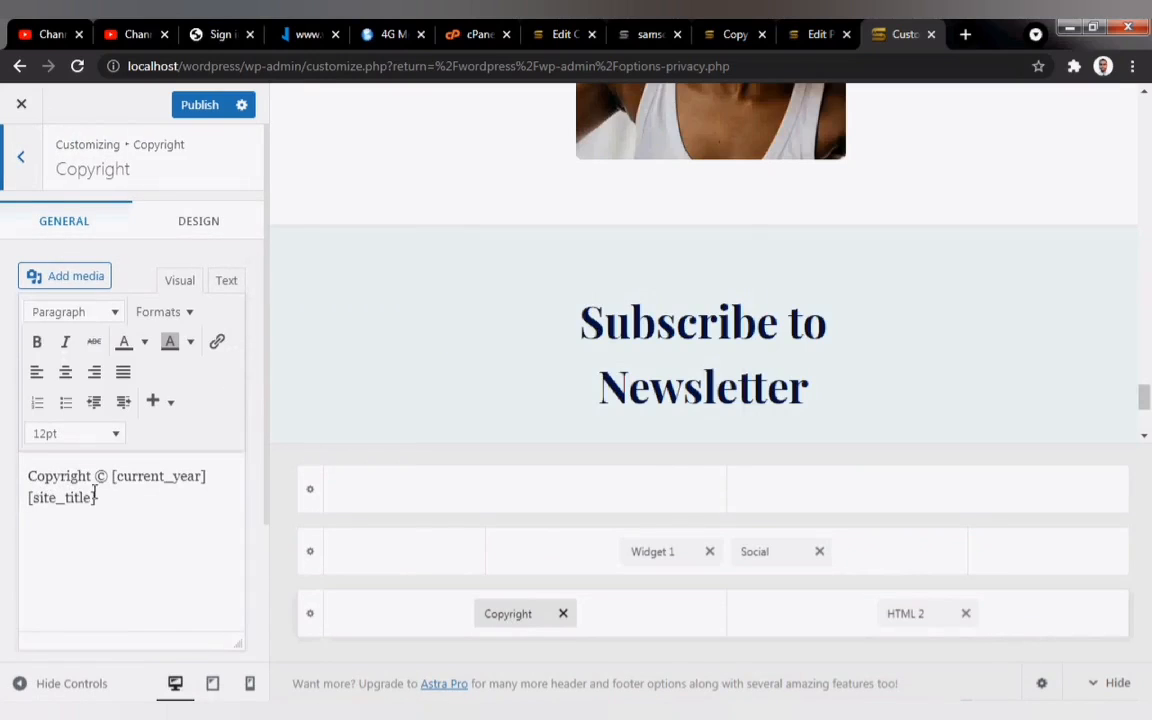
{"action": "left_click", "coordinate": [910, 612]}
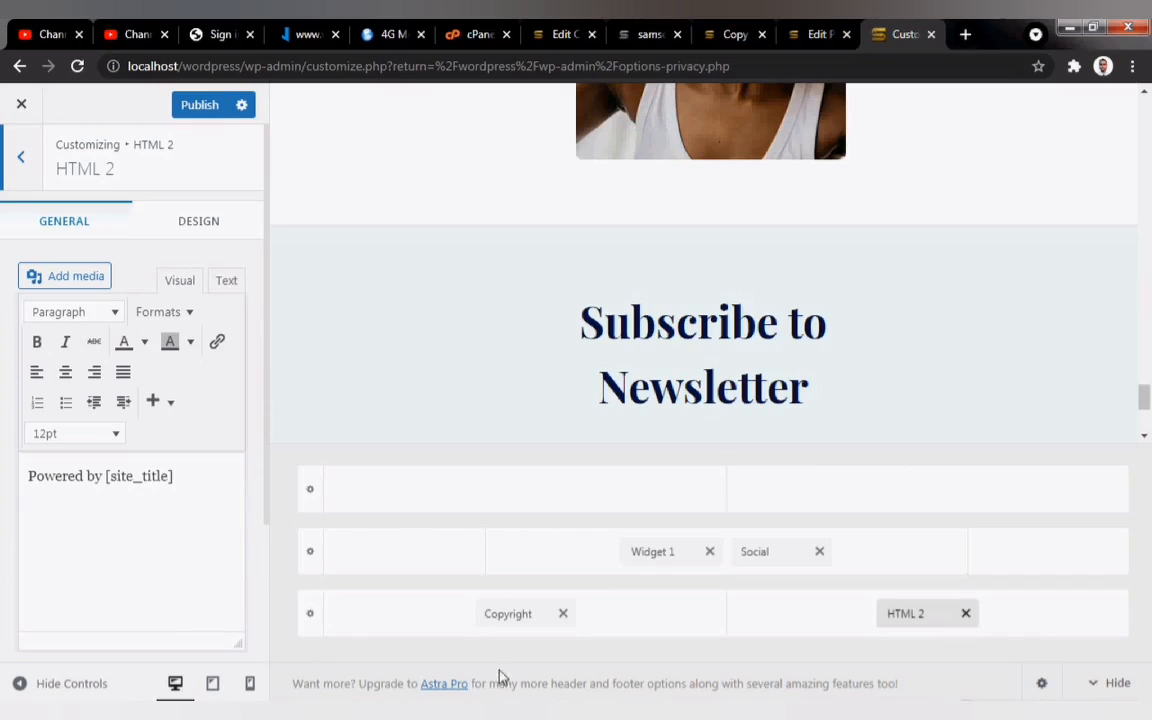
Step: Set the WPForms widget in the footer's Widget 1 area to use the Newsletter Signup Form
{"action": "left_click", "coordinate": [656, 551]}
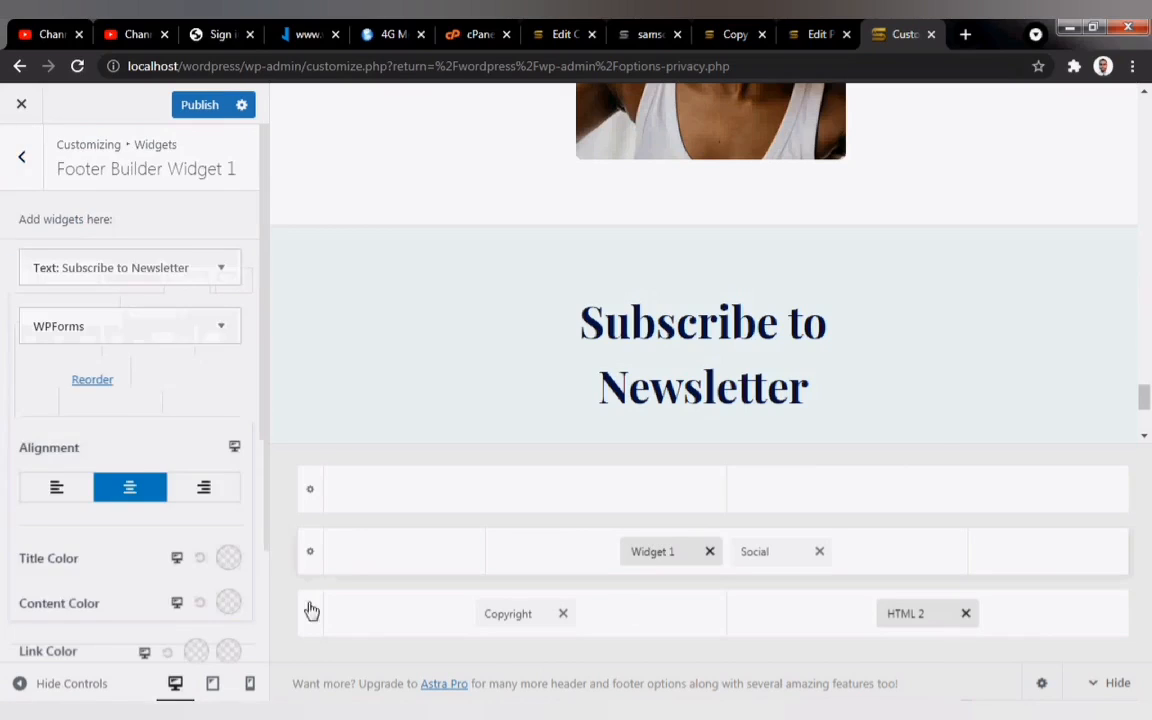
{"action": "left_click", "coordinate": [225, 337]}
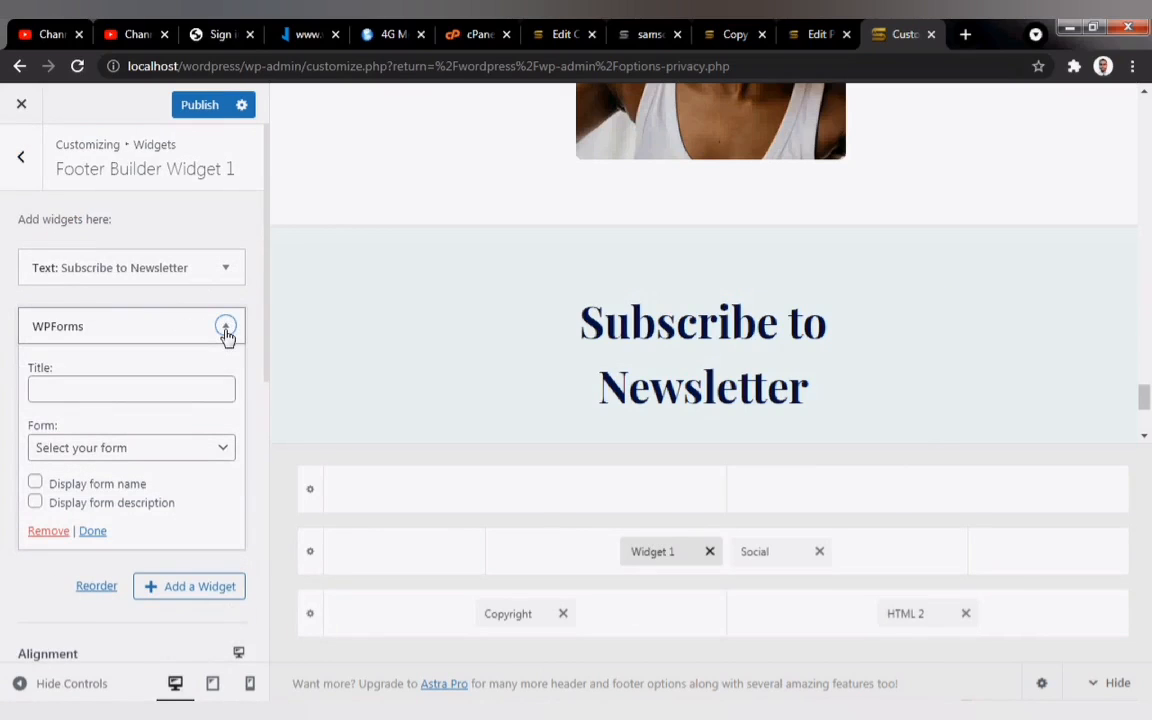
{"action": "left_click", "coordinate": [222, 448]}
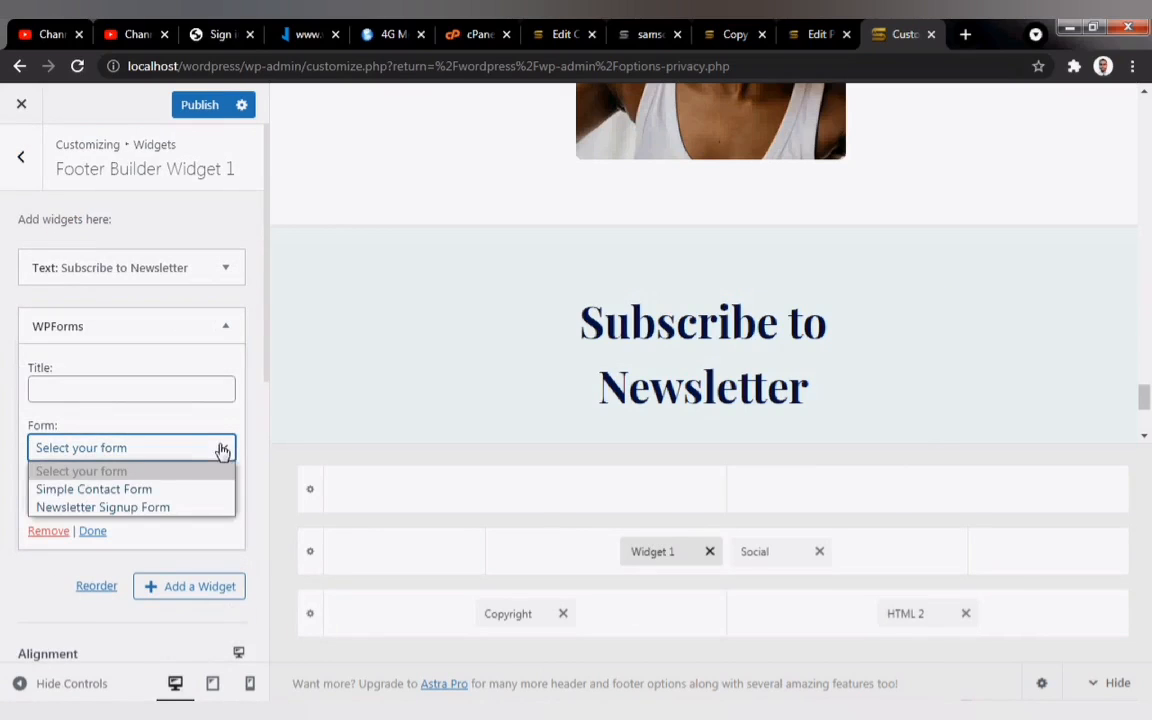
{"action": "left_click", "coordinate": [159, 507]}
{"action": "left_click", "coordinate": [119, 393]}
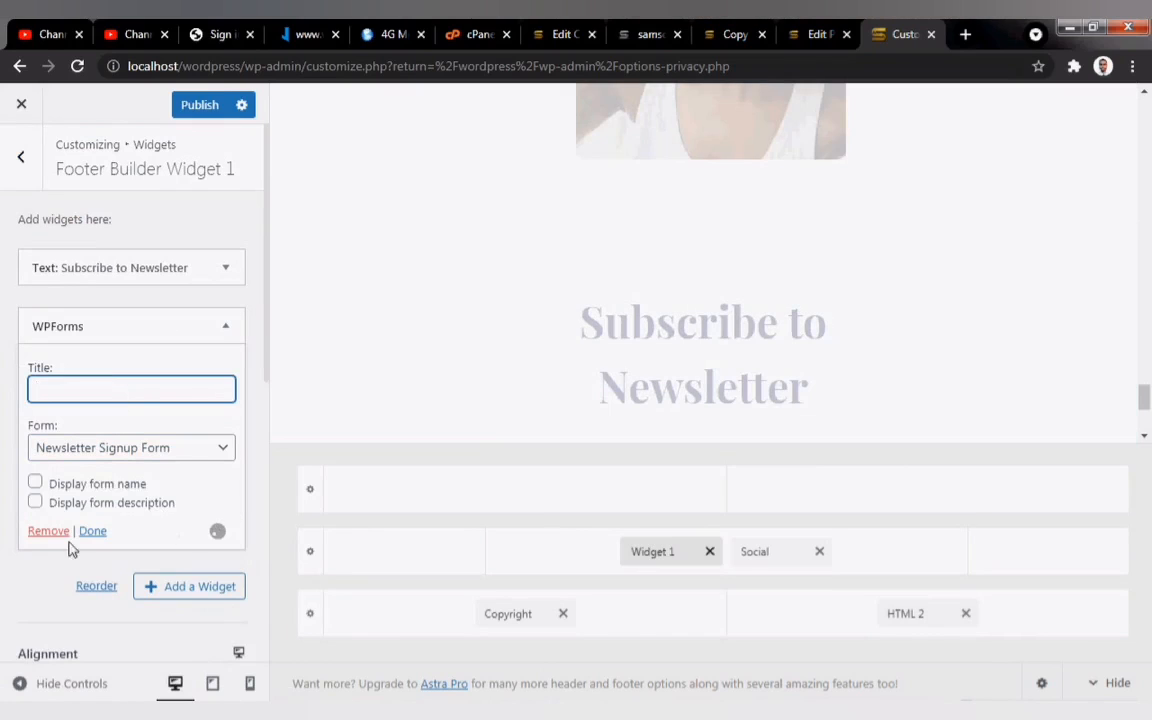
{"action": "left_click", "coordinate": [90, 533]}
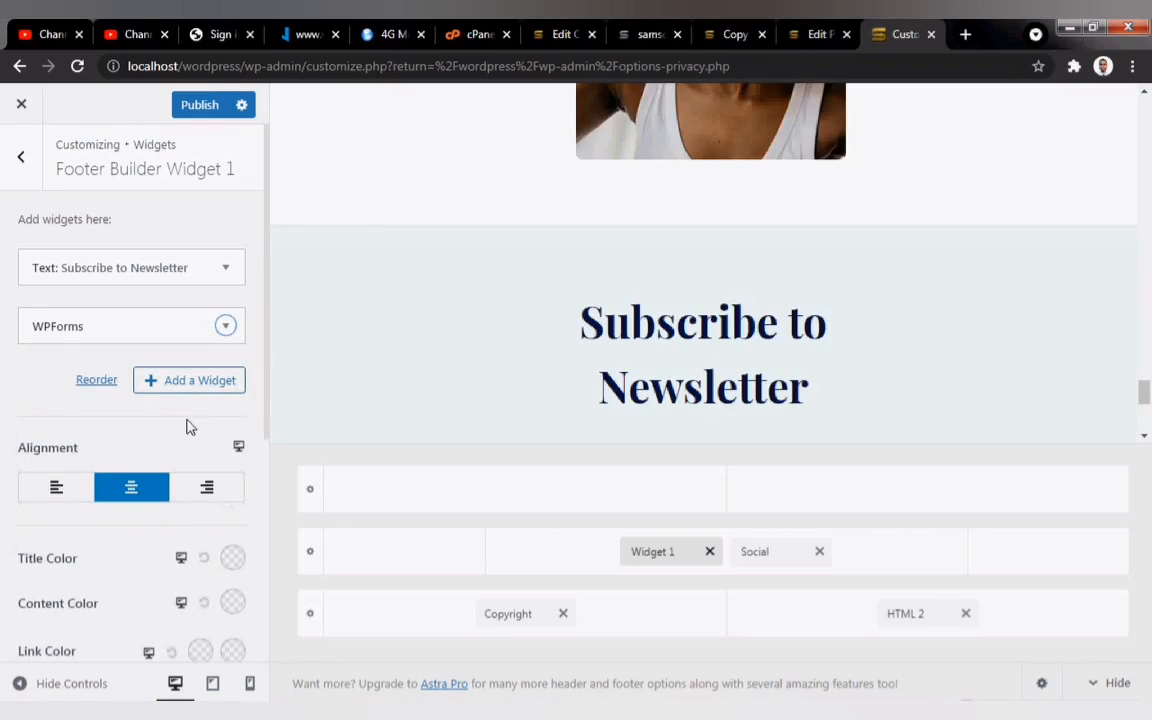
{"action": "scroll", "coordinate": [203, 525], "scroll_direction": "down", "scroll_amount": 2}
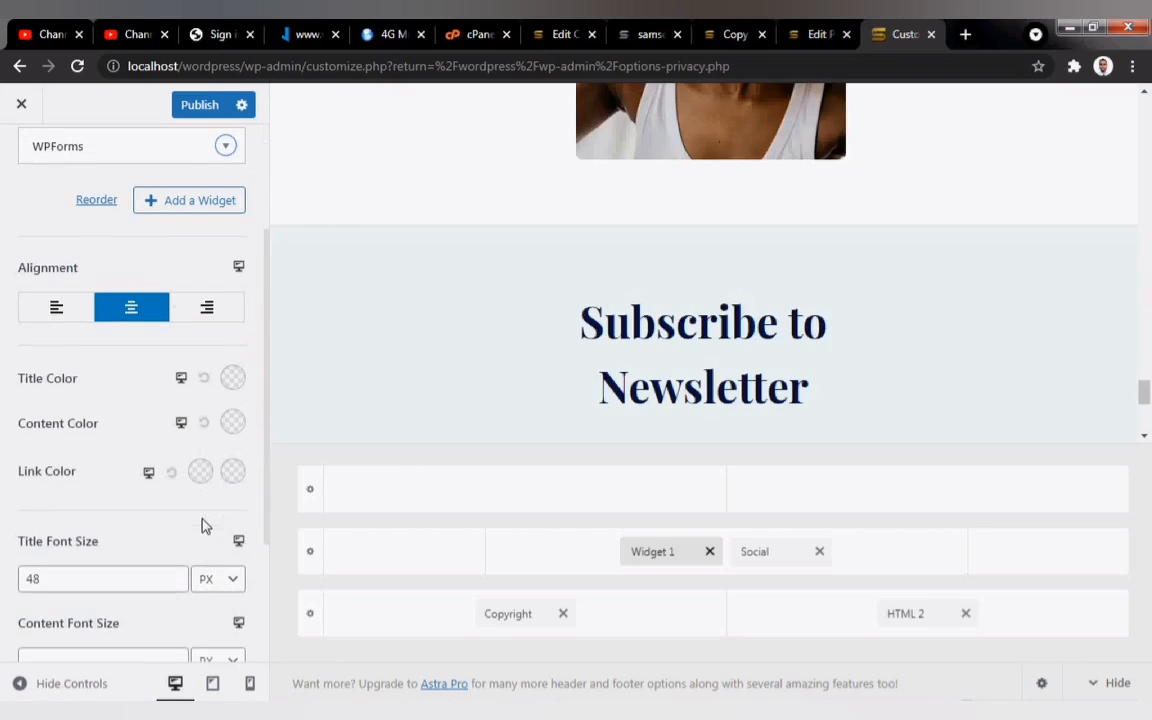
Step: Open the URL of the Facebook entry in the footer's social icons for editing
{"action": "left_click", "coordinate": [769, 556]}
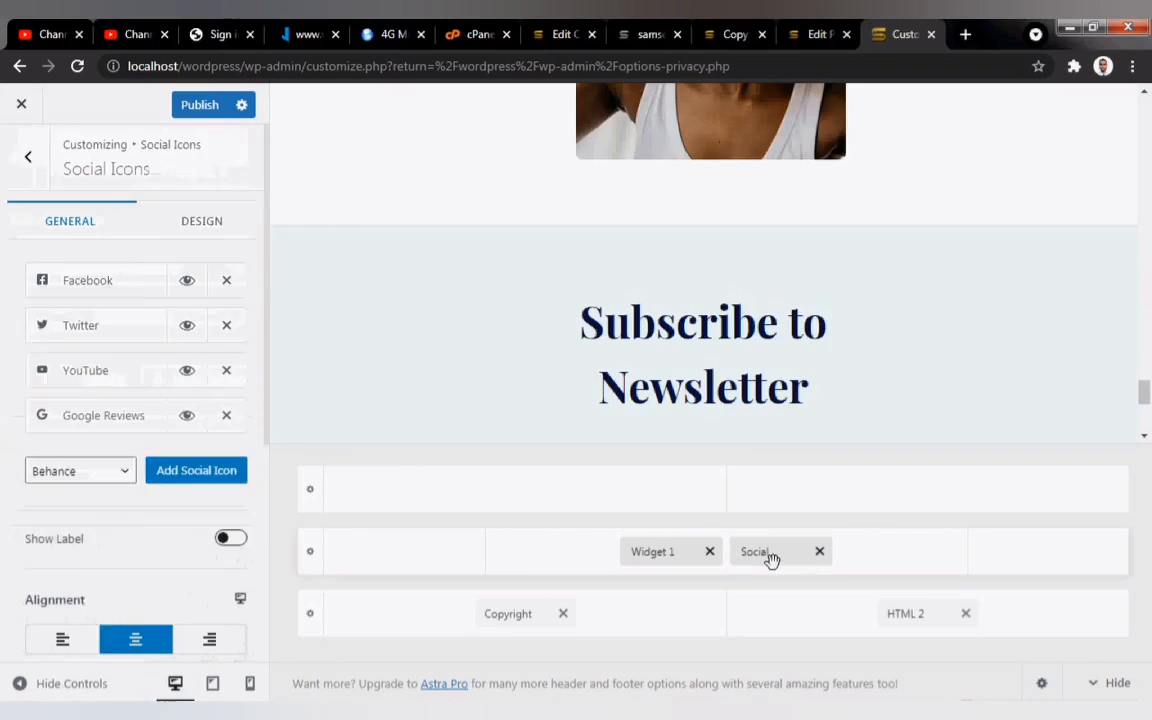
{"action": "left_click", "coordinate": [100, 288]}
{"action": "left_click", "coordinate": [85, 420]}
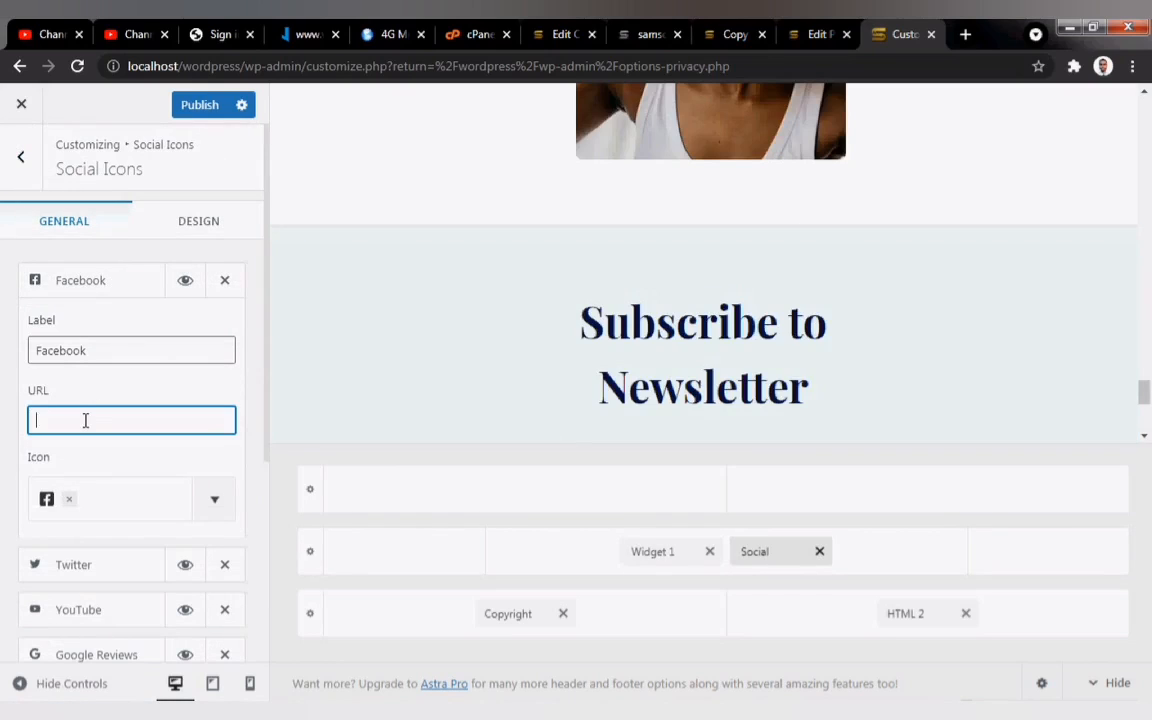